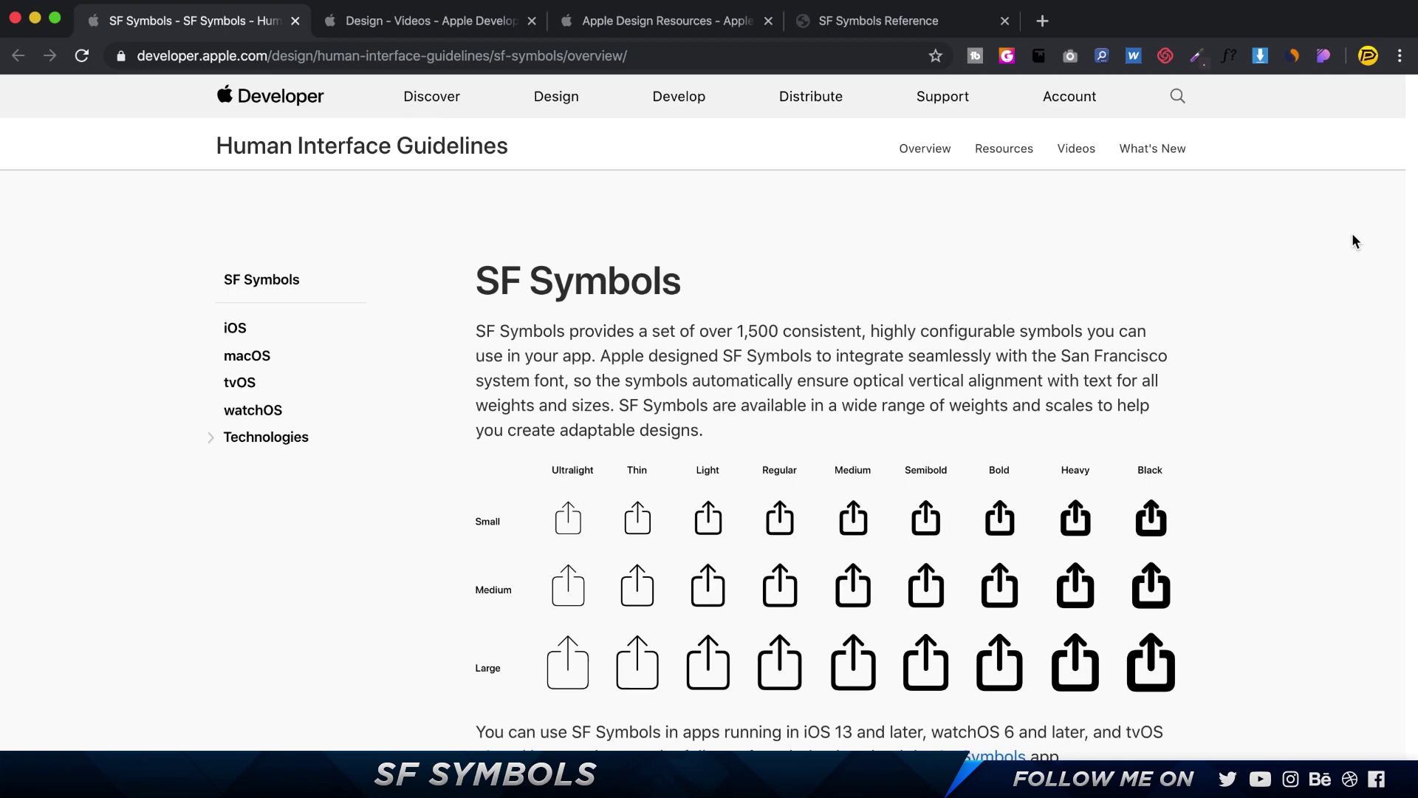
Switch to the SF Symbols app, clear the search and browse through the full symbol library
click(857, 776)
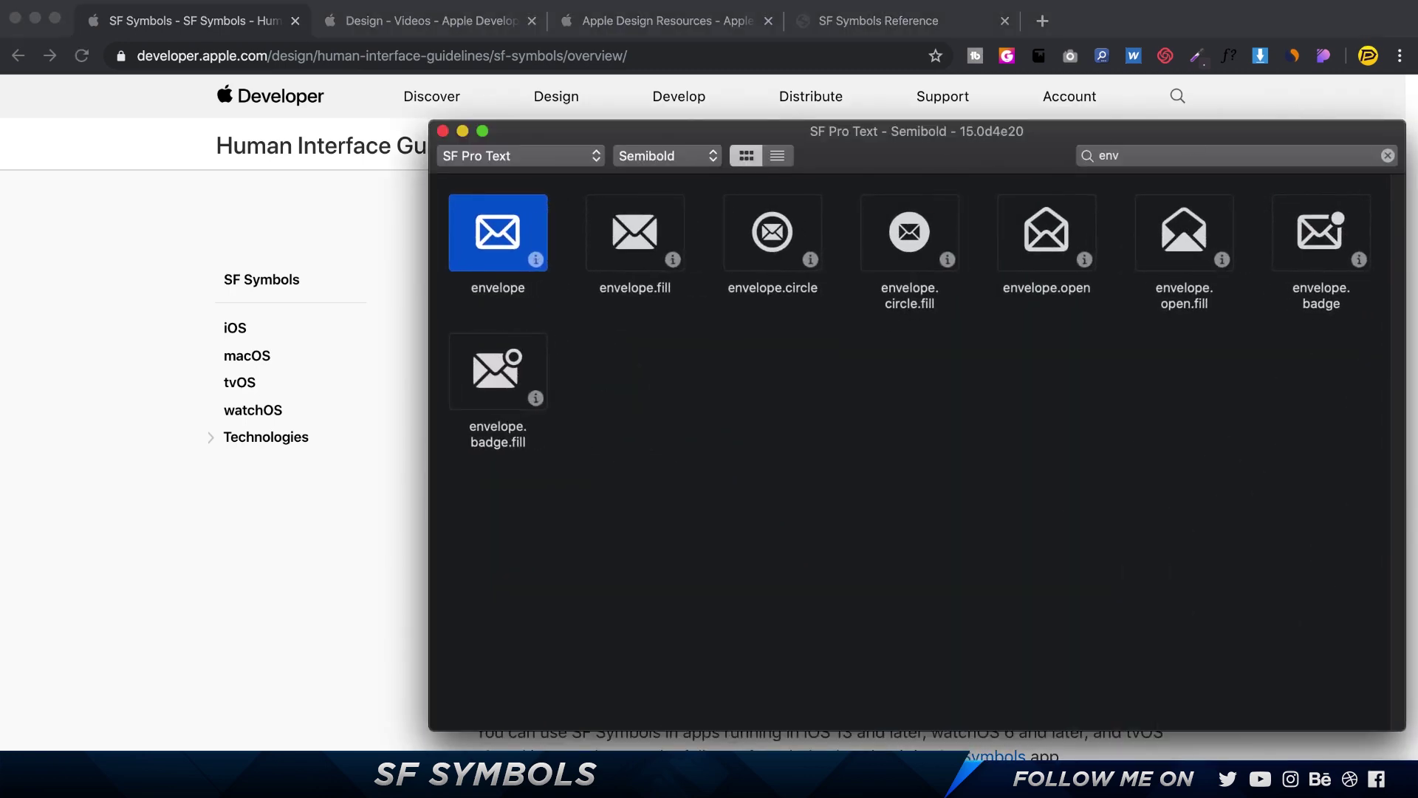
click(1388, 155)
scroll(951, 417, down, 20)
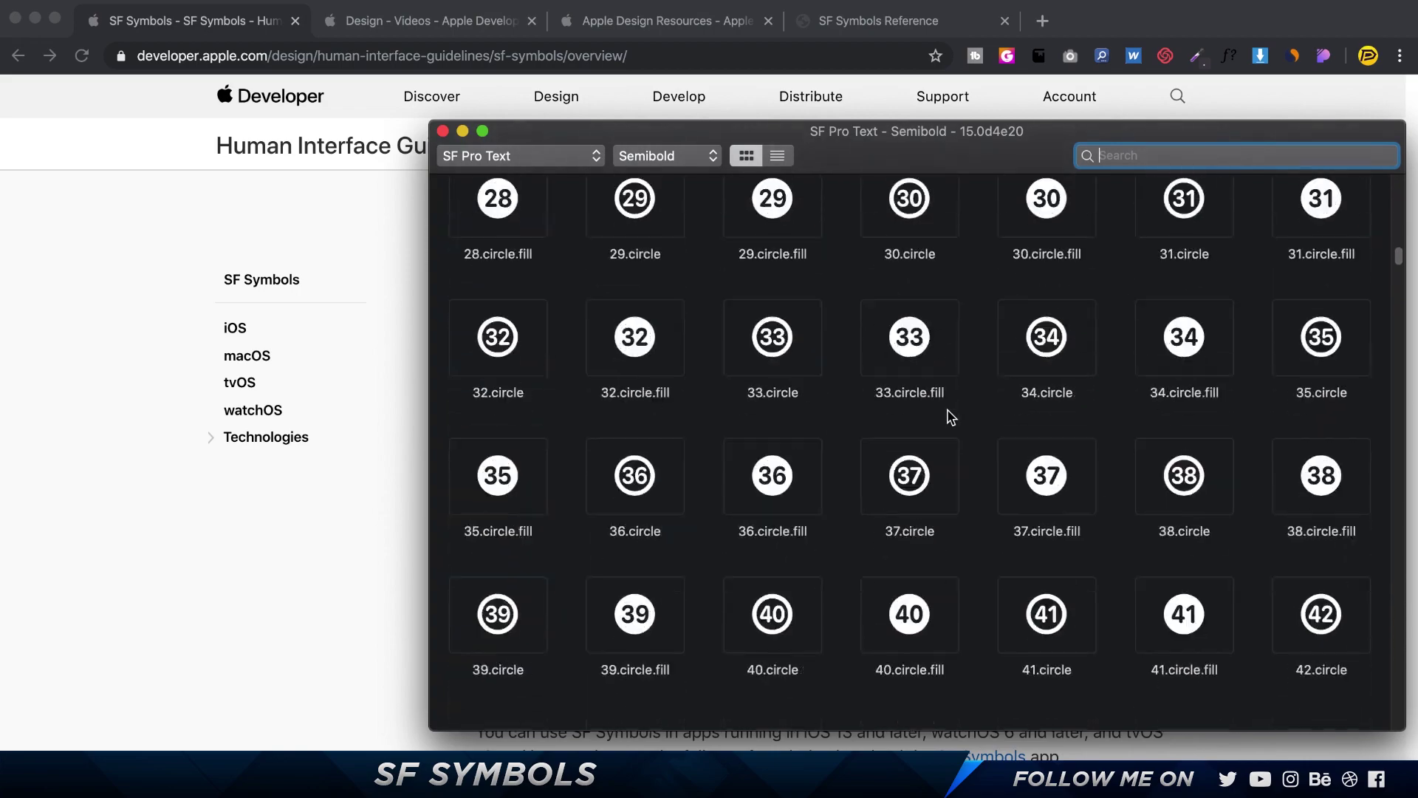
drag(968, 150, 720, 147)
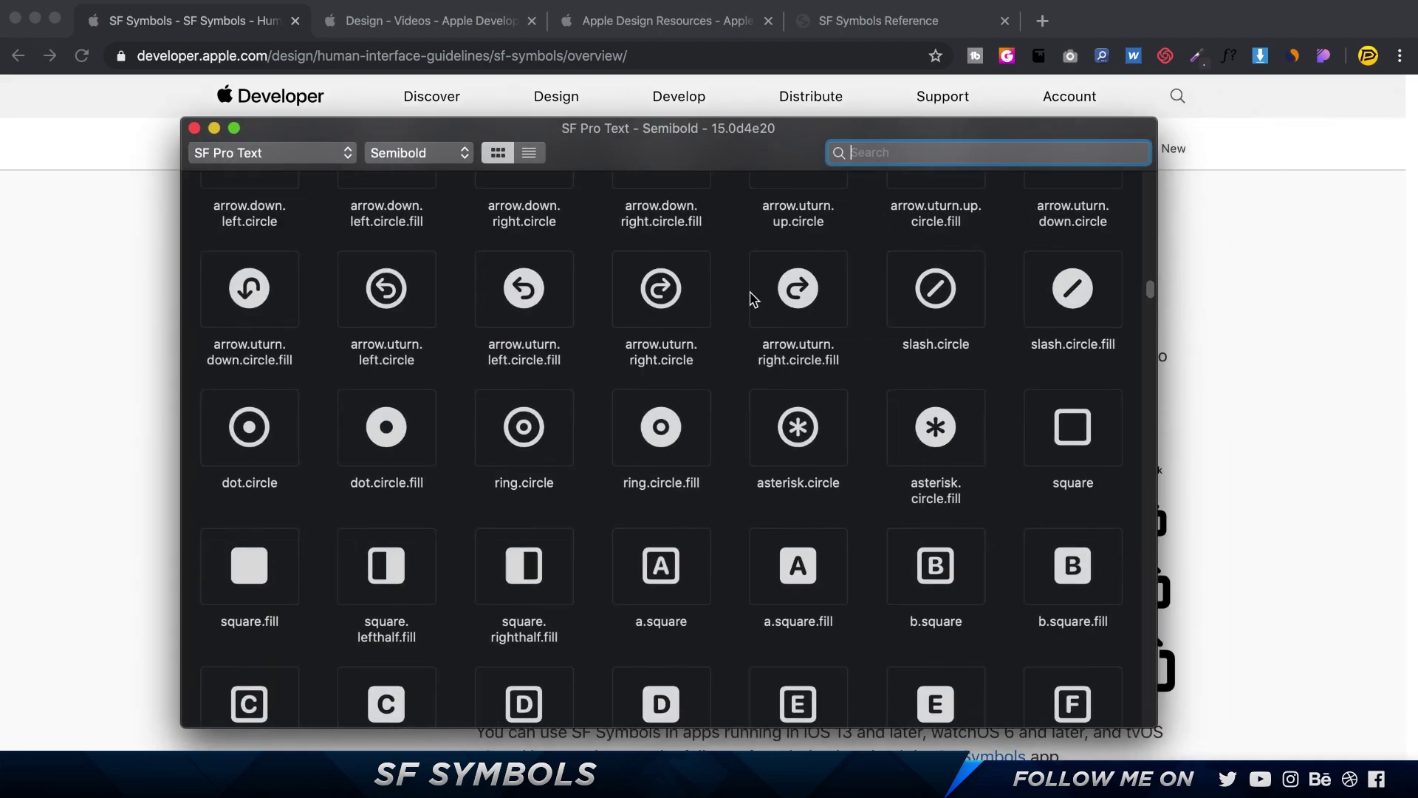
scroll(751, 296, down, 15)
scroll(751, 298, down, 20)
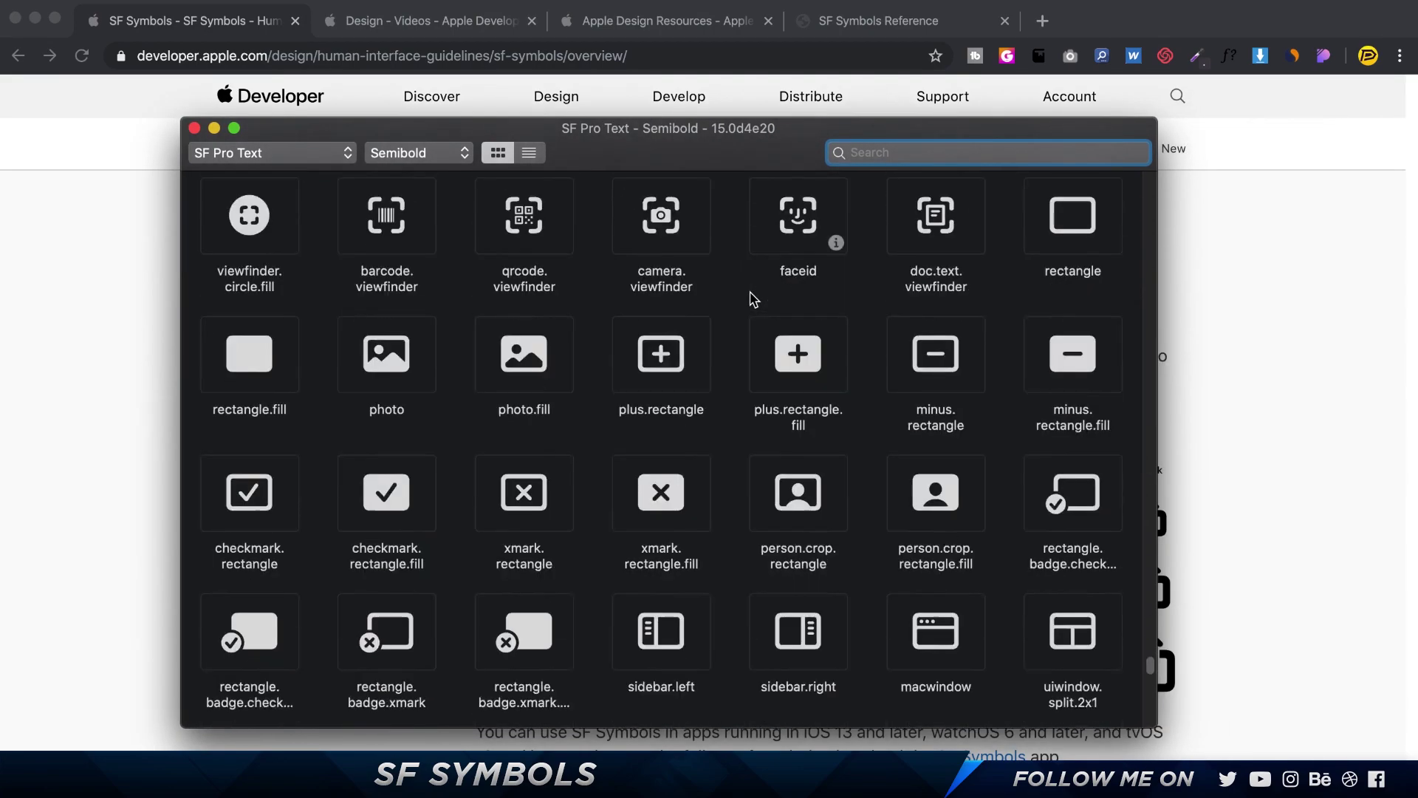
scroll(751, 298, up, 20)
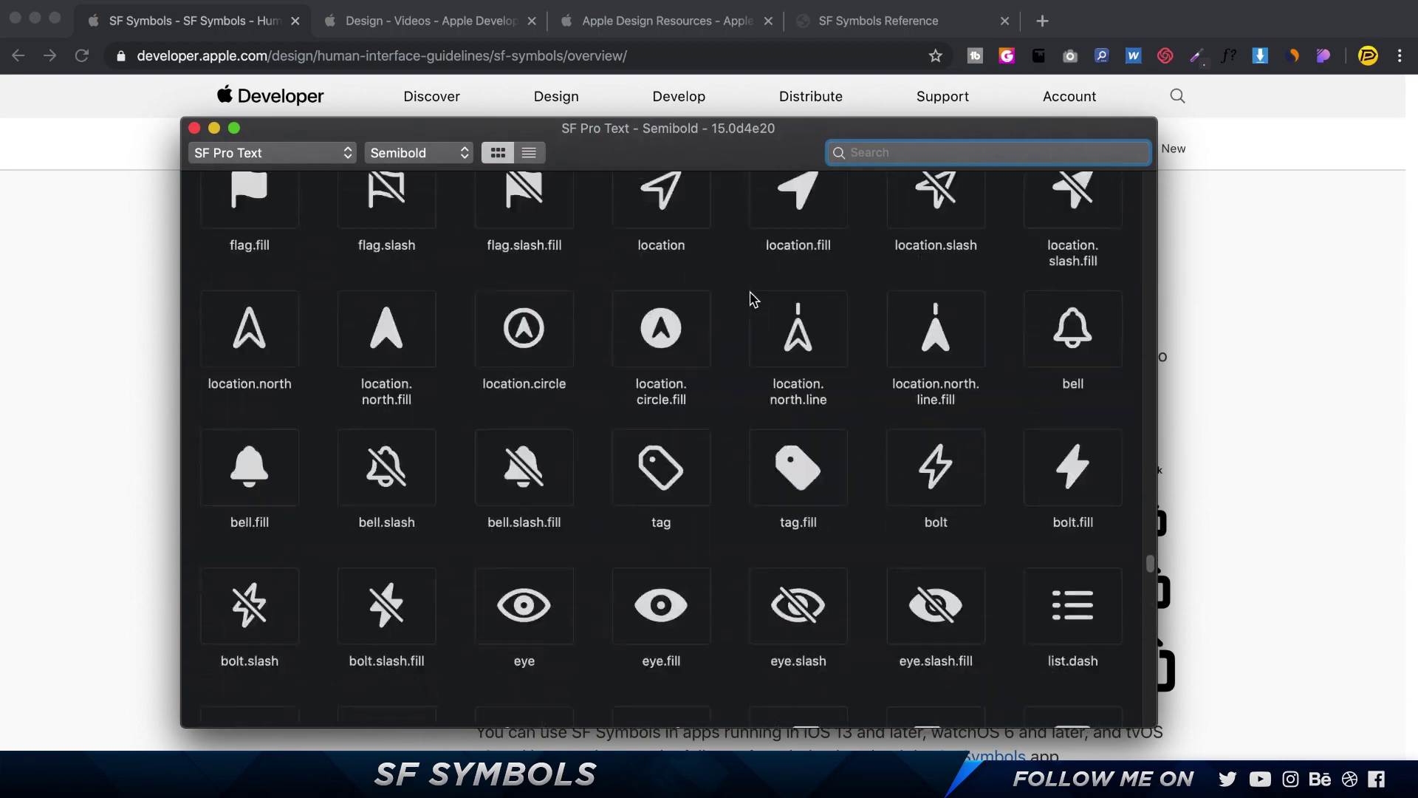
scroll(675, 340, up, 20)
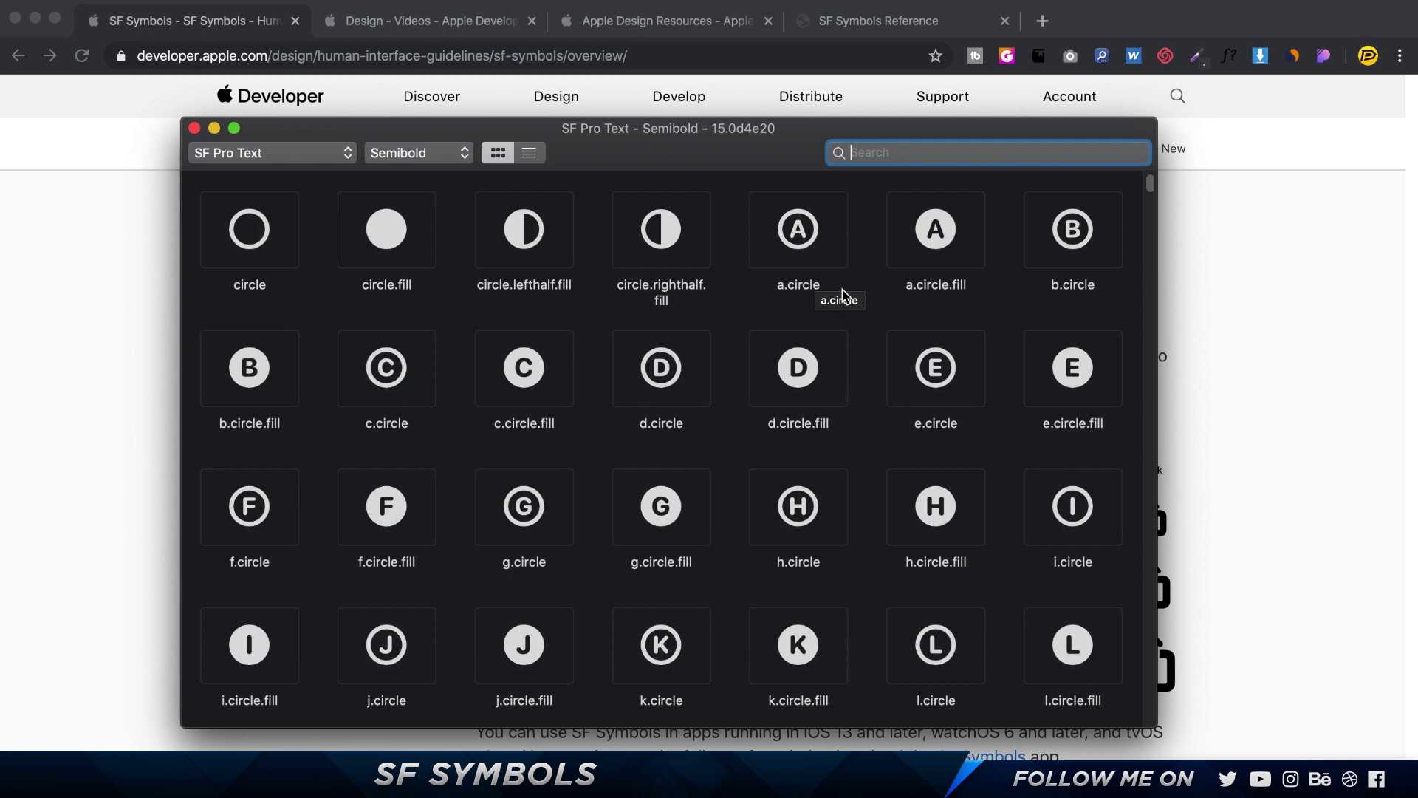
click(1389, 332)
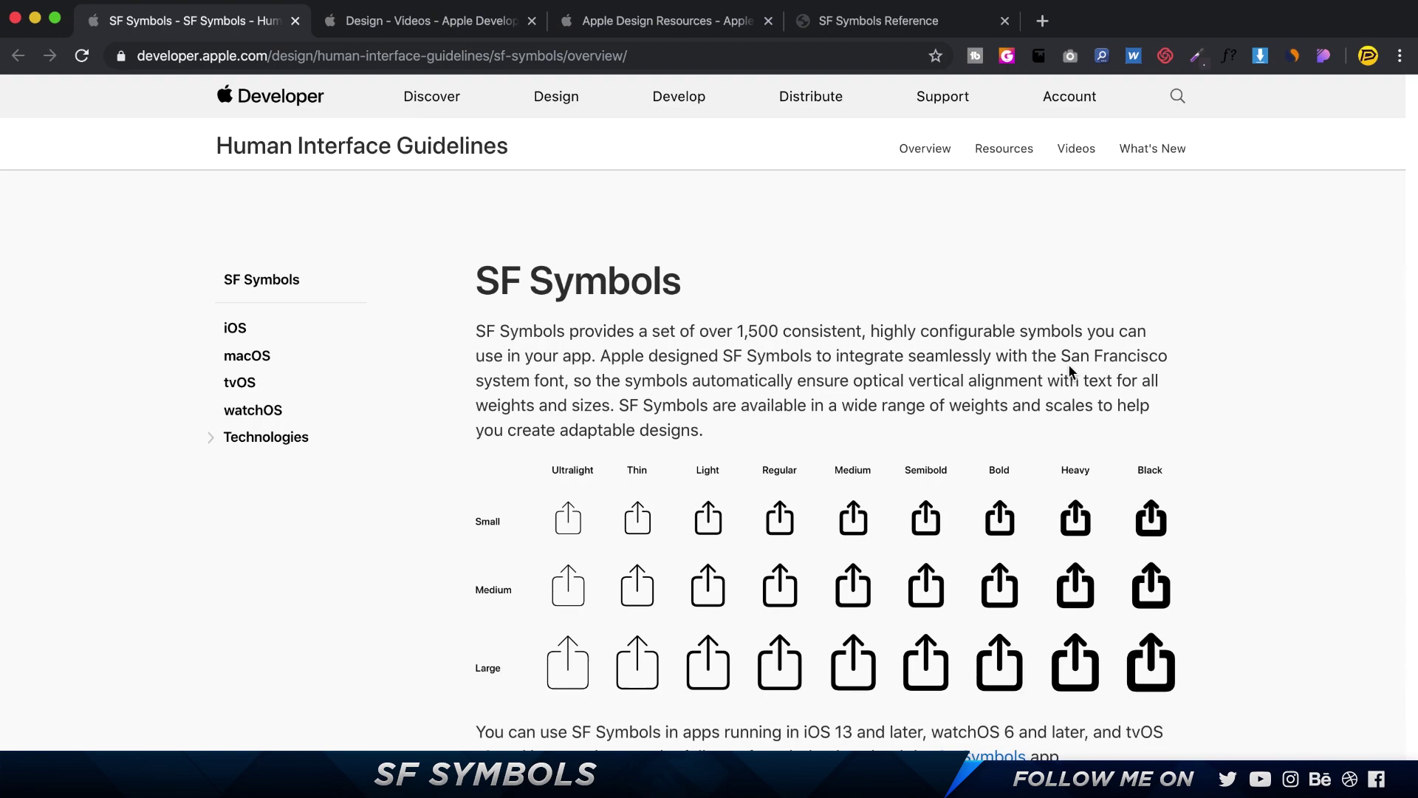
Read through the SF Symbols overview page of the Human Interface Guidelines in the browser
scroll(1071, 371, down, 15)
scroll(935, 295, down, 20)
scroll(935, 291, down, 10)
scroll(935, 292, up, 20)
scroll(668, 438, down, 15)
scroll(672, 442, down, 20)
scroll(671, 437, up, 20)
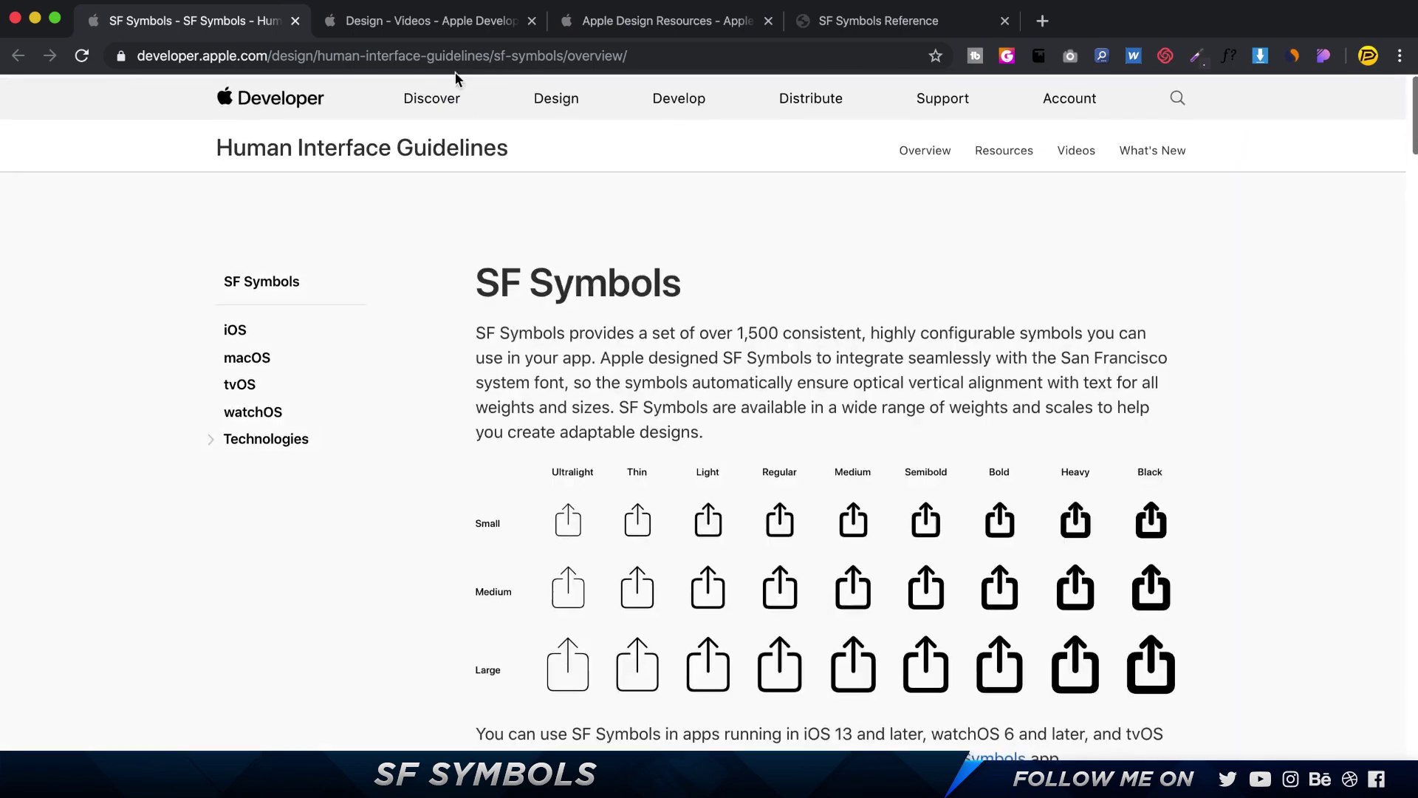
View the Introducing SF Symbols entry among the design videos and the SF Symbols download section of Apple Design Resources
click(437, 31)
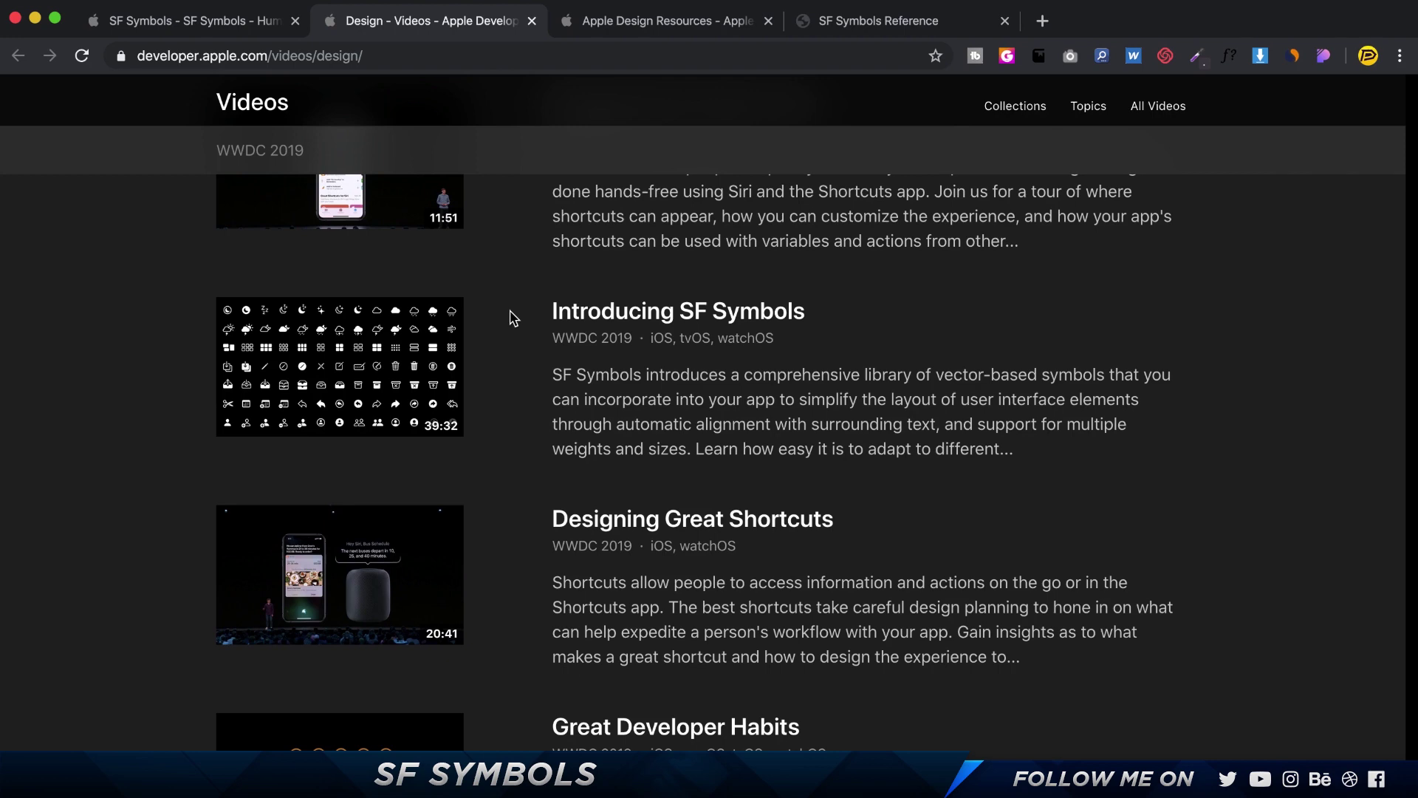
click(681, 31)
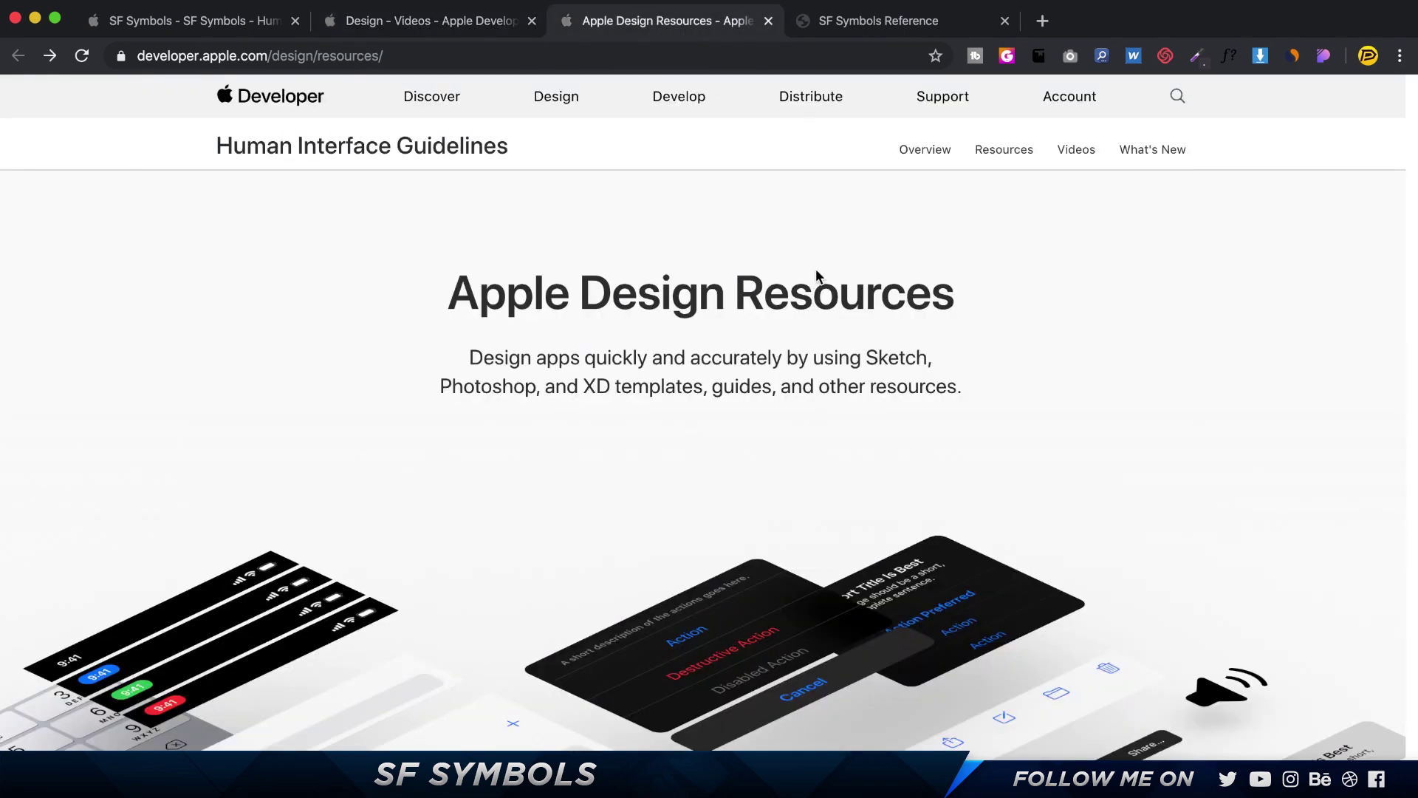
scroll(788, 443, down, 10)
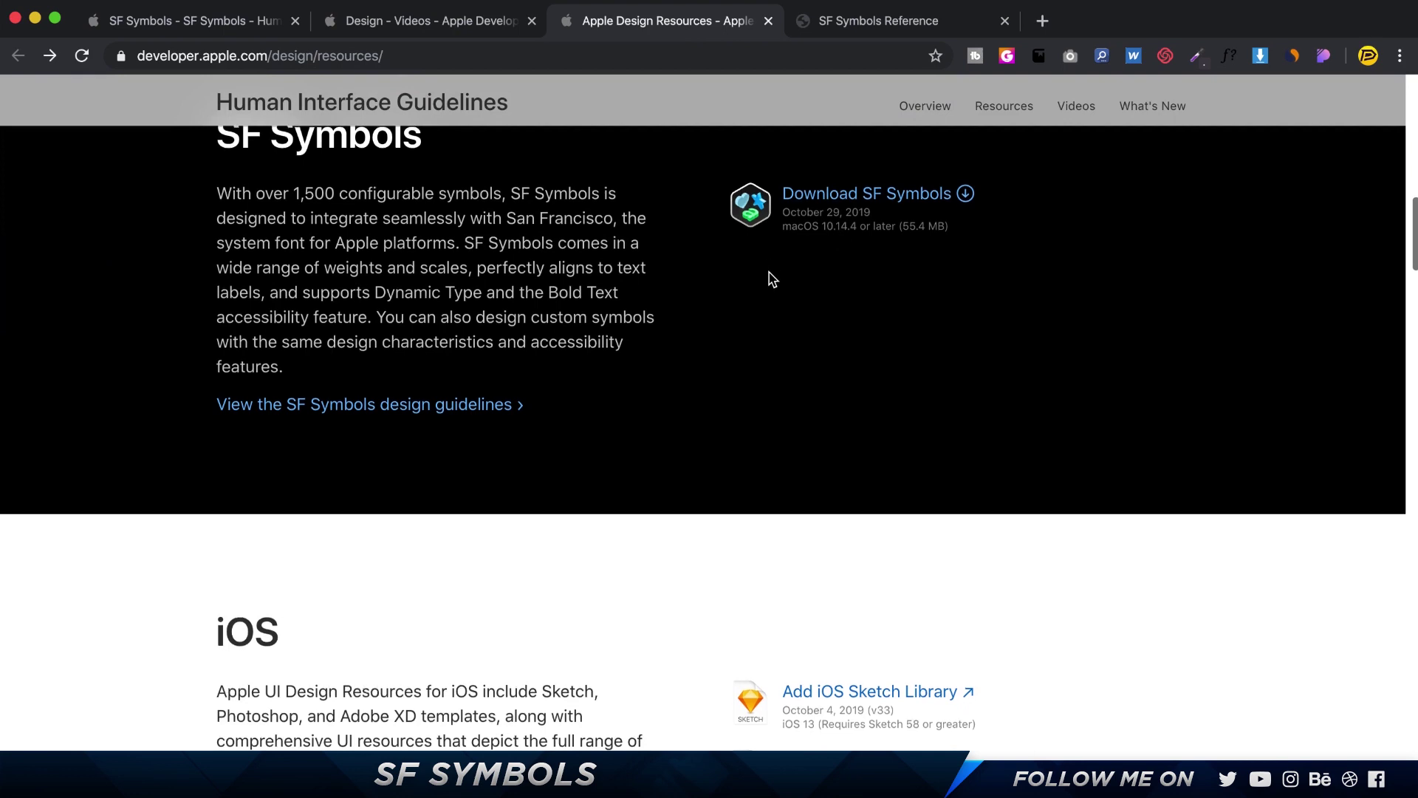
scroll(813, 285, up, 3)
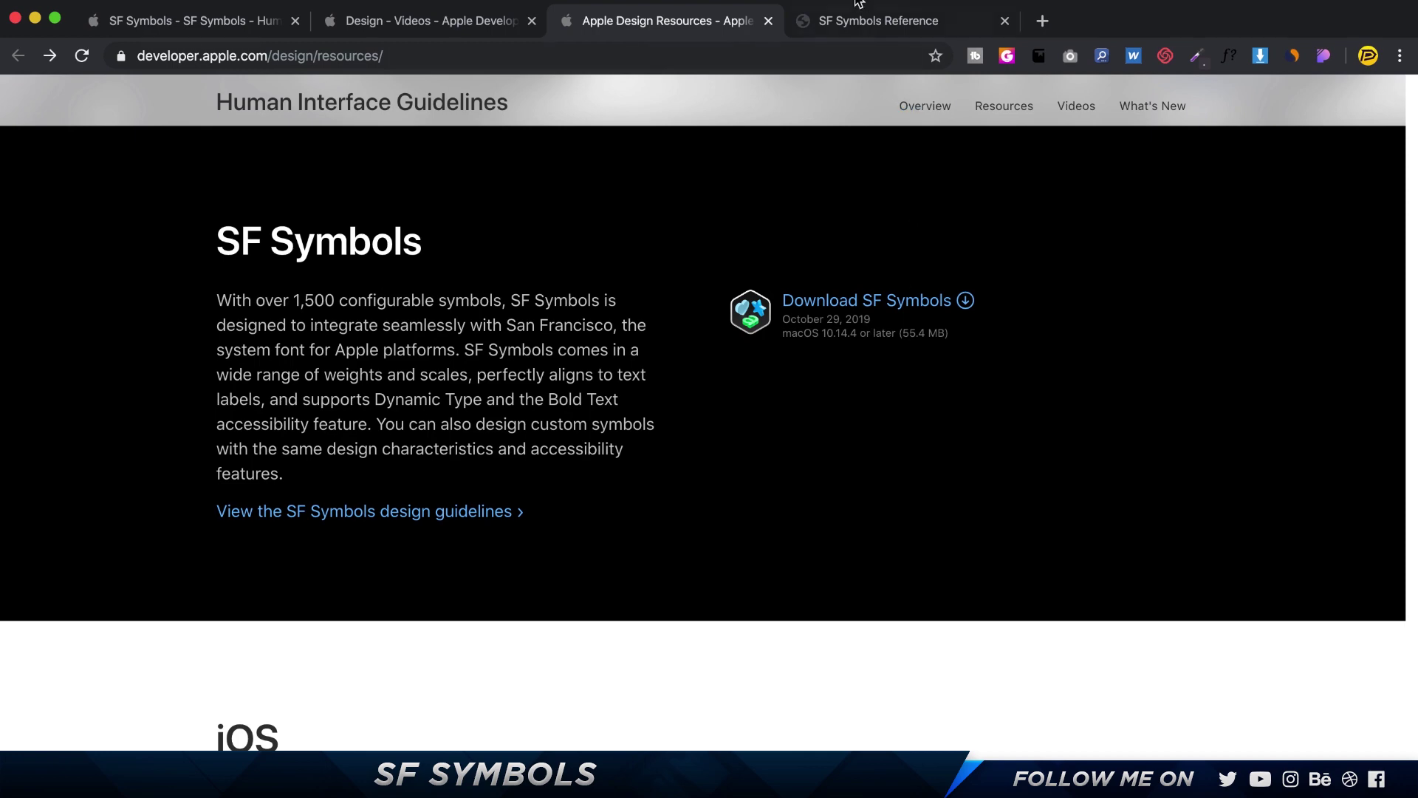
Examine the symbol names and their usage restriction labels on the SF Symbols Reference site
click(855, 24)
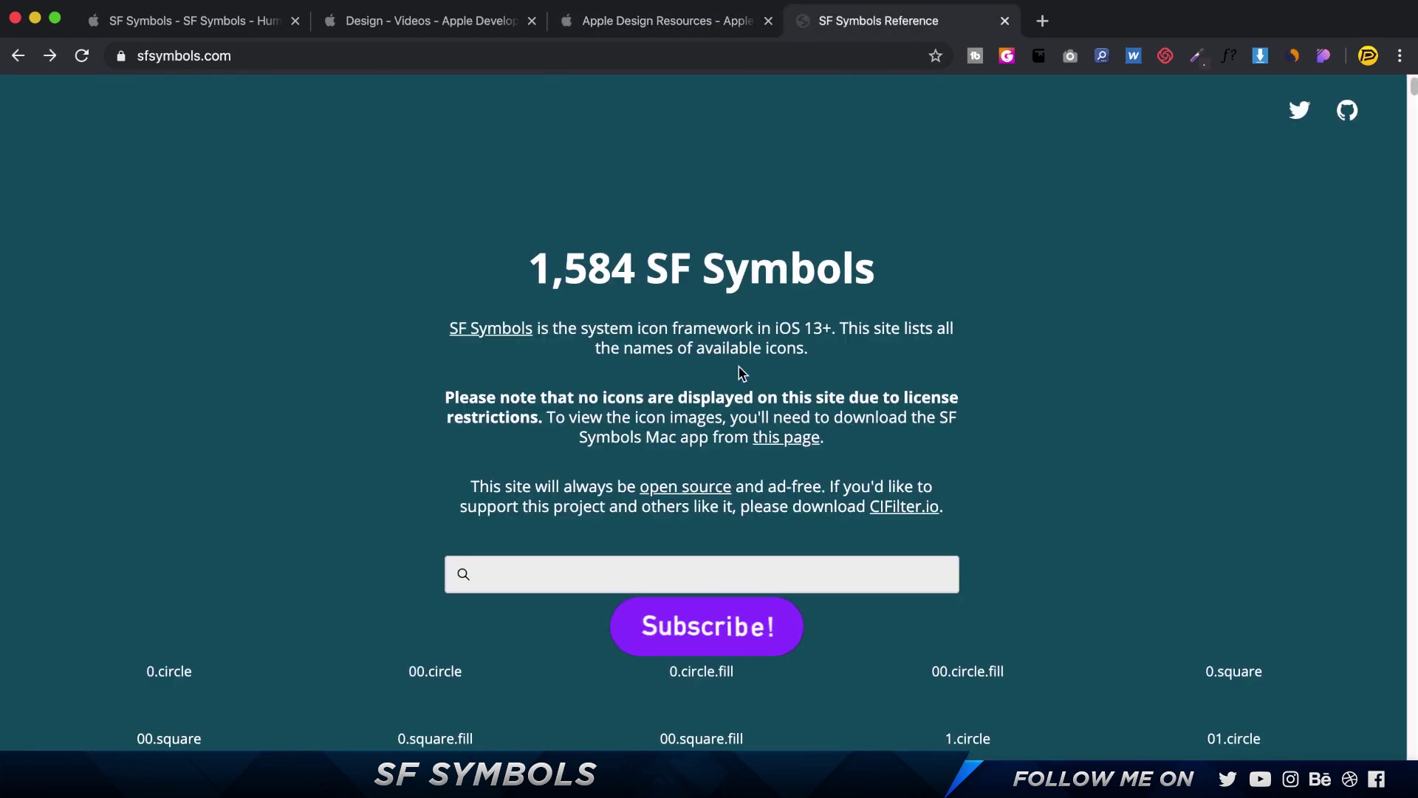
scroll(739, 374, down, 8)
scroll(742, 374, down, 20)
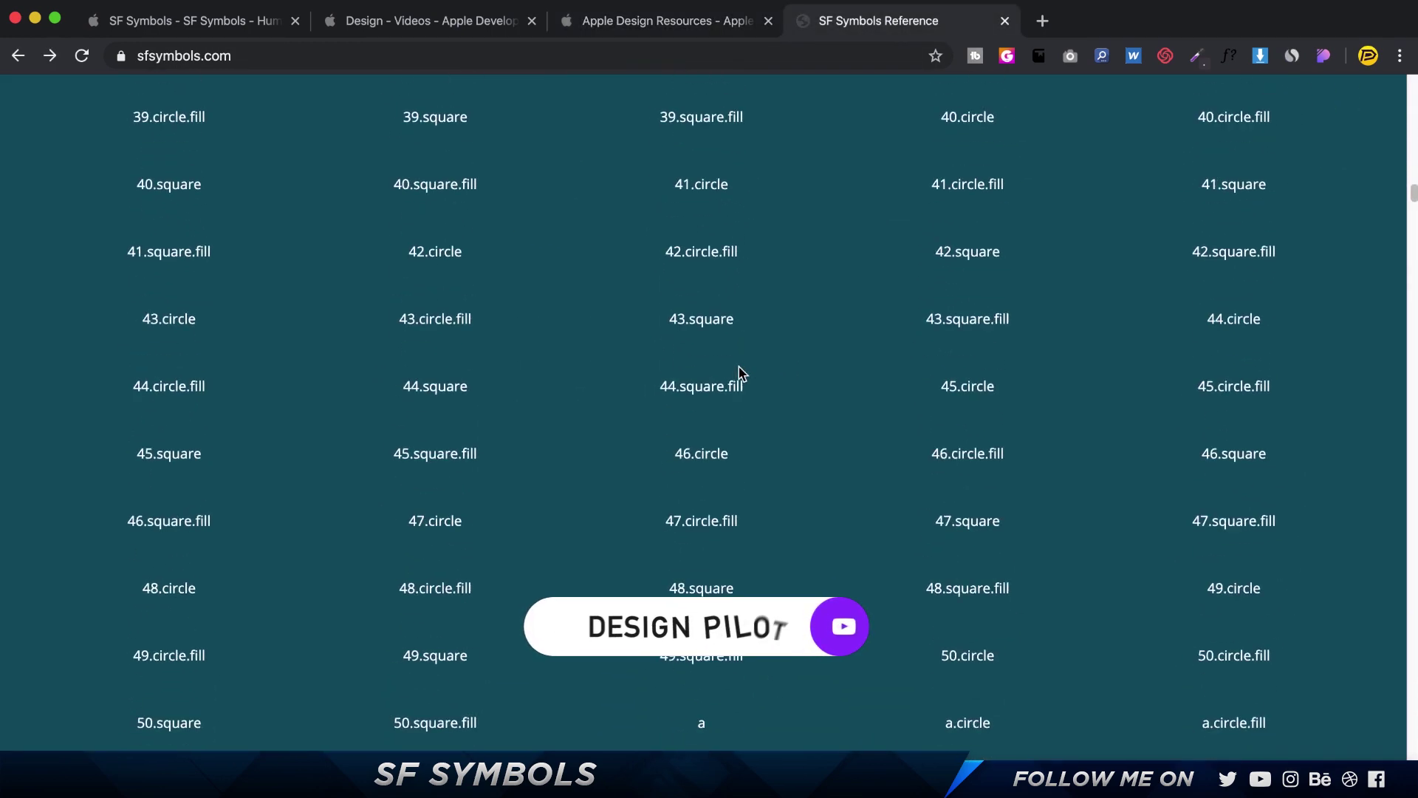
scroll(739, 374, up, 3)
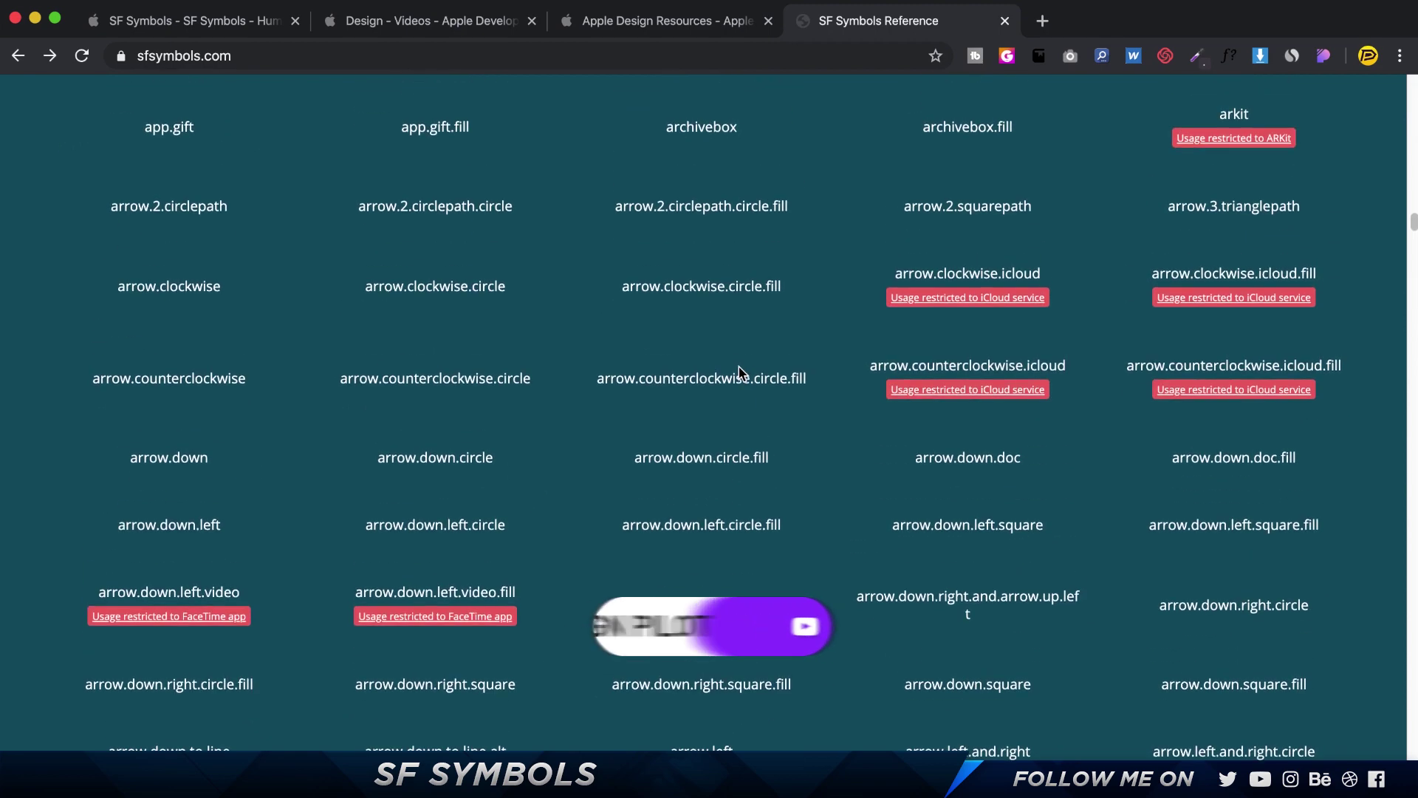
mouse_move(1203, 152)
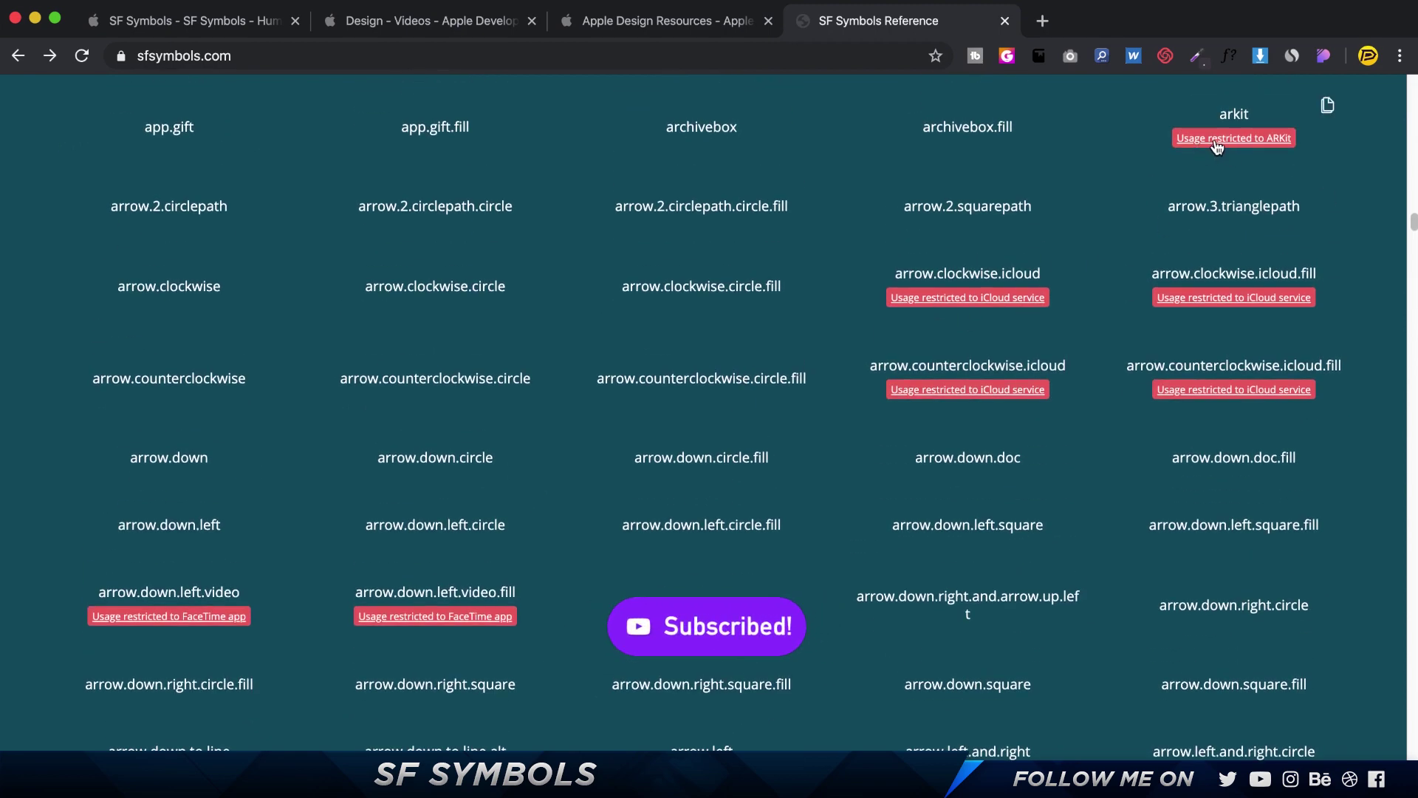
mouse_move(960, 313)
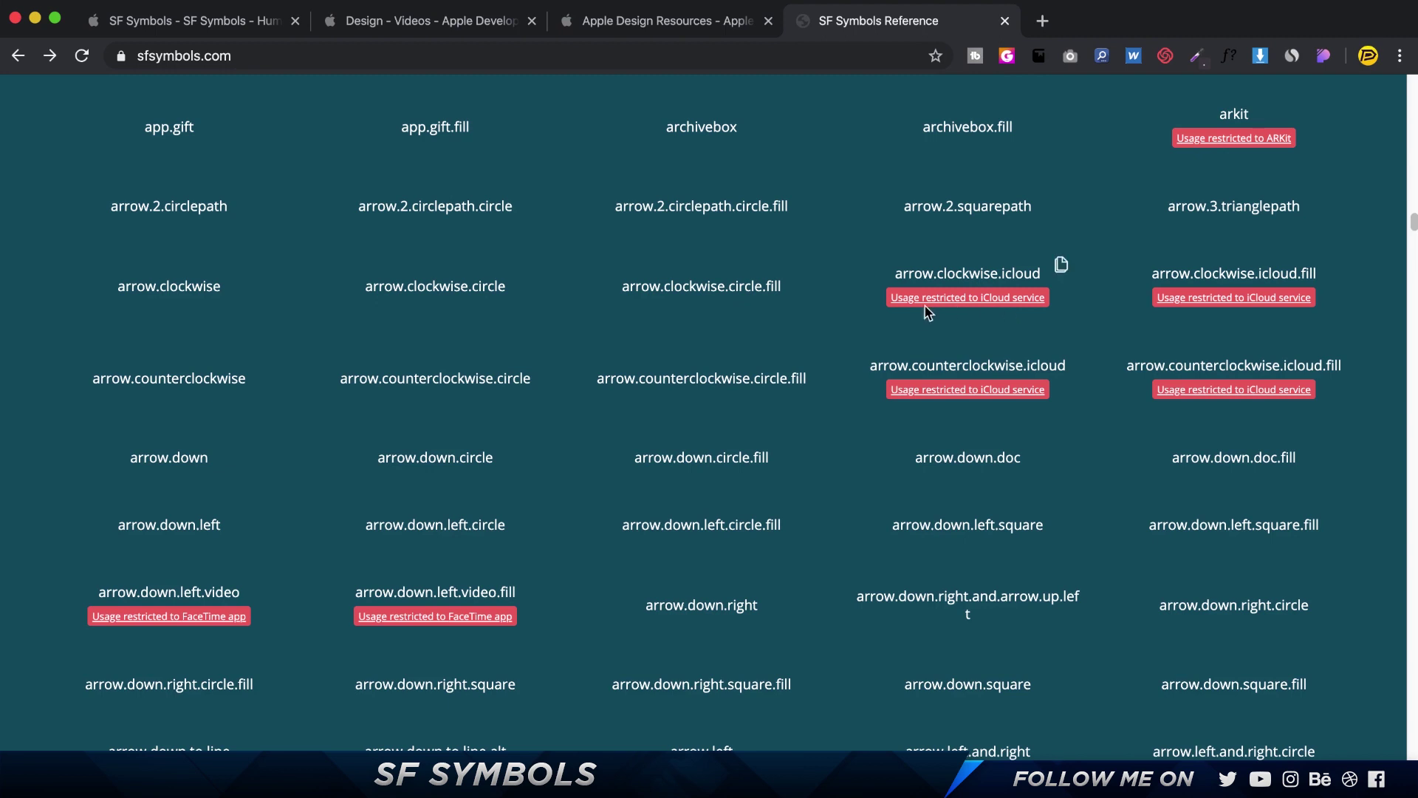
mouse_move(397, 625)
scroll(698, 436, down, 5)
scroll(697, 436, down, 20)
scroll(699, 440, down, 5)
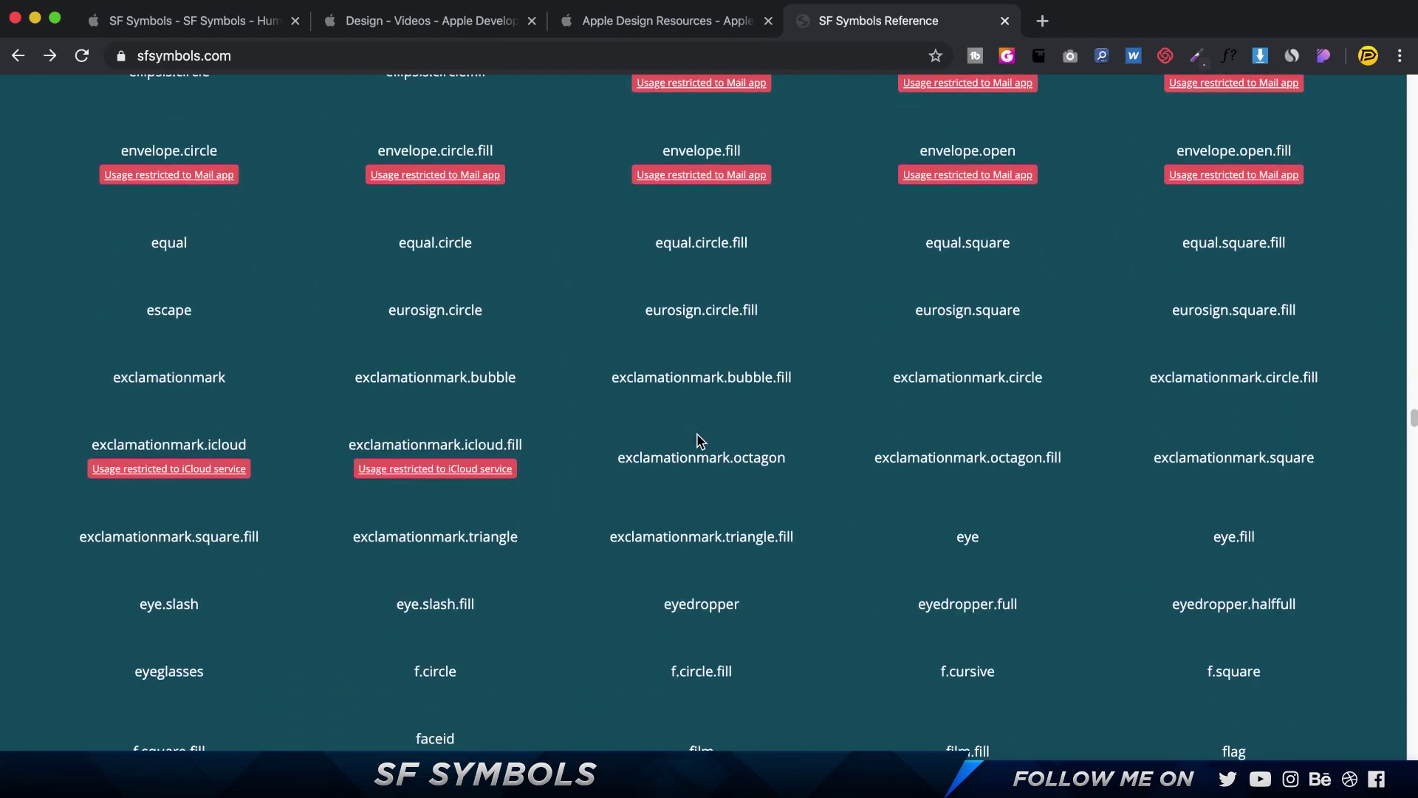
scroll(699, 440, up, 8)
click(1004, 21)
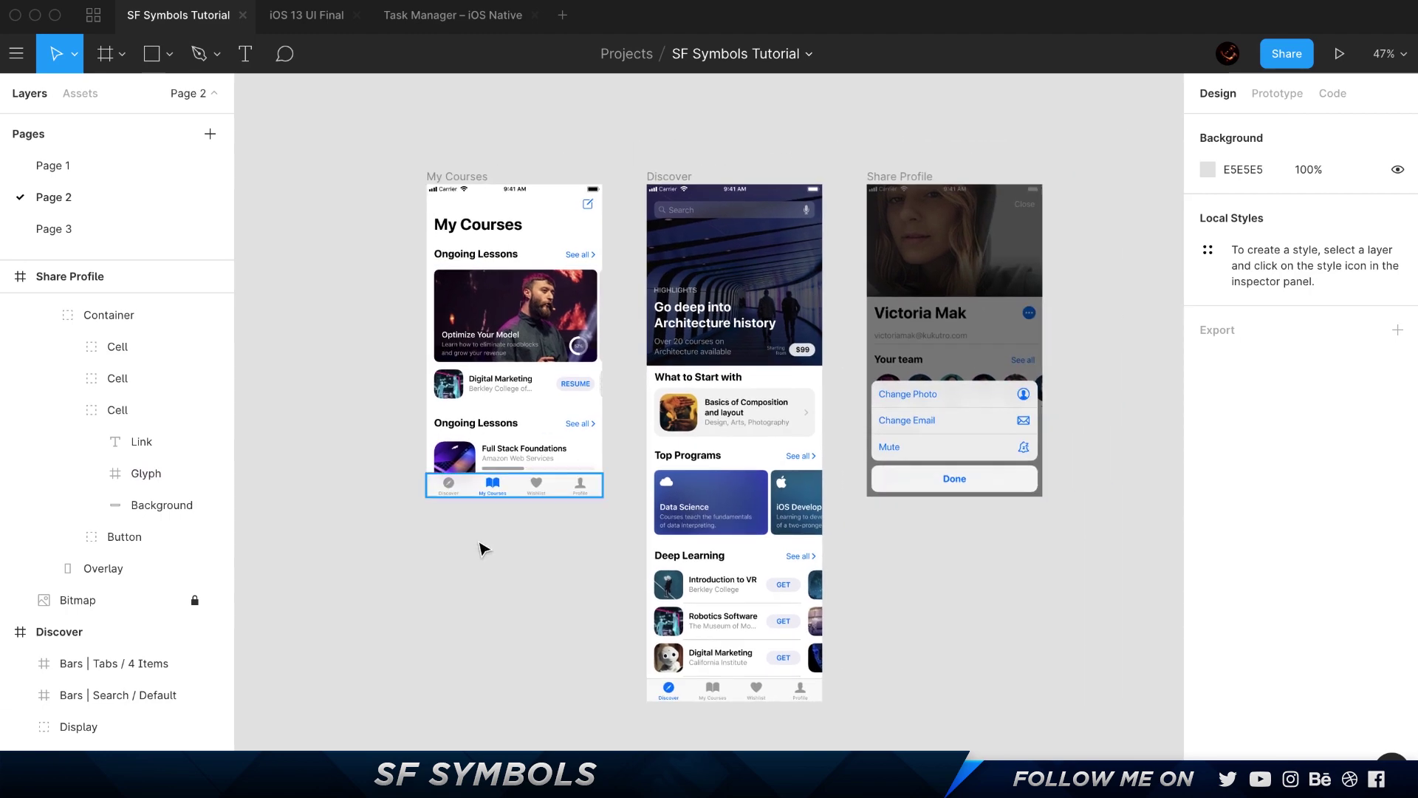
In Figma, inspect the book and Wishlist heart icons in the My Courses screen's tab bar
scroll(481, 544, up, 5)
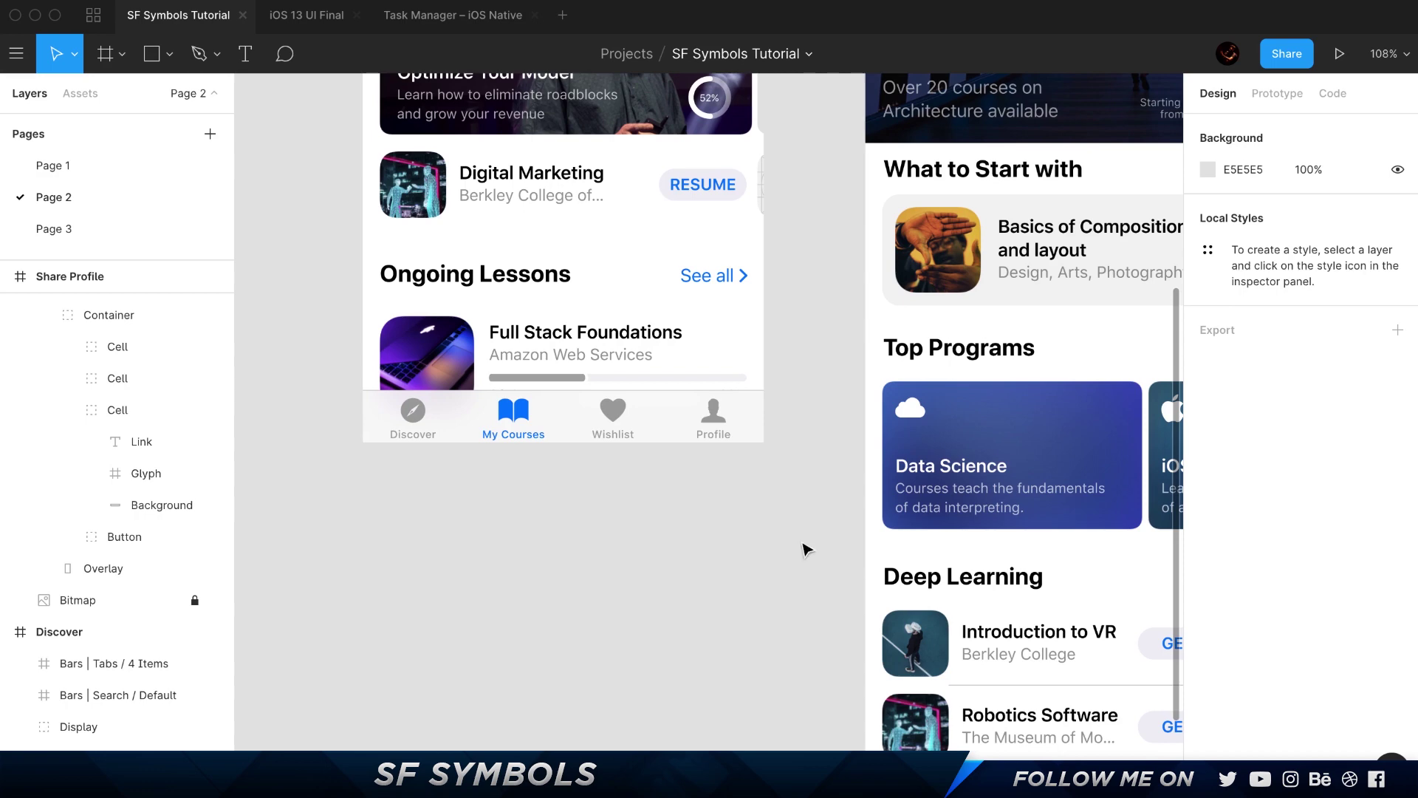
scroll(547, 402, up, 5)
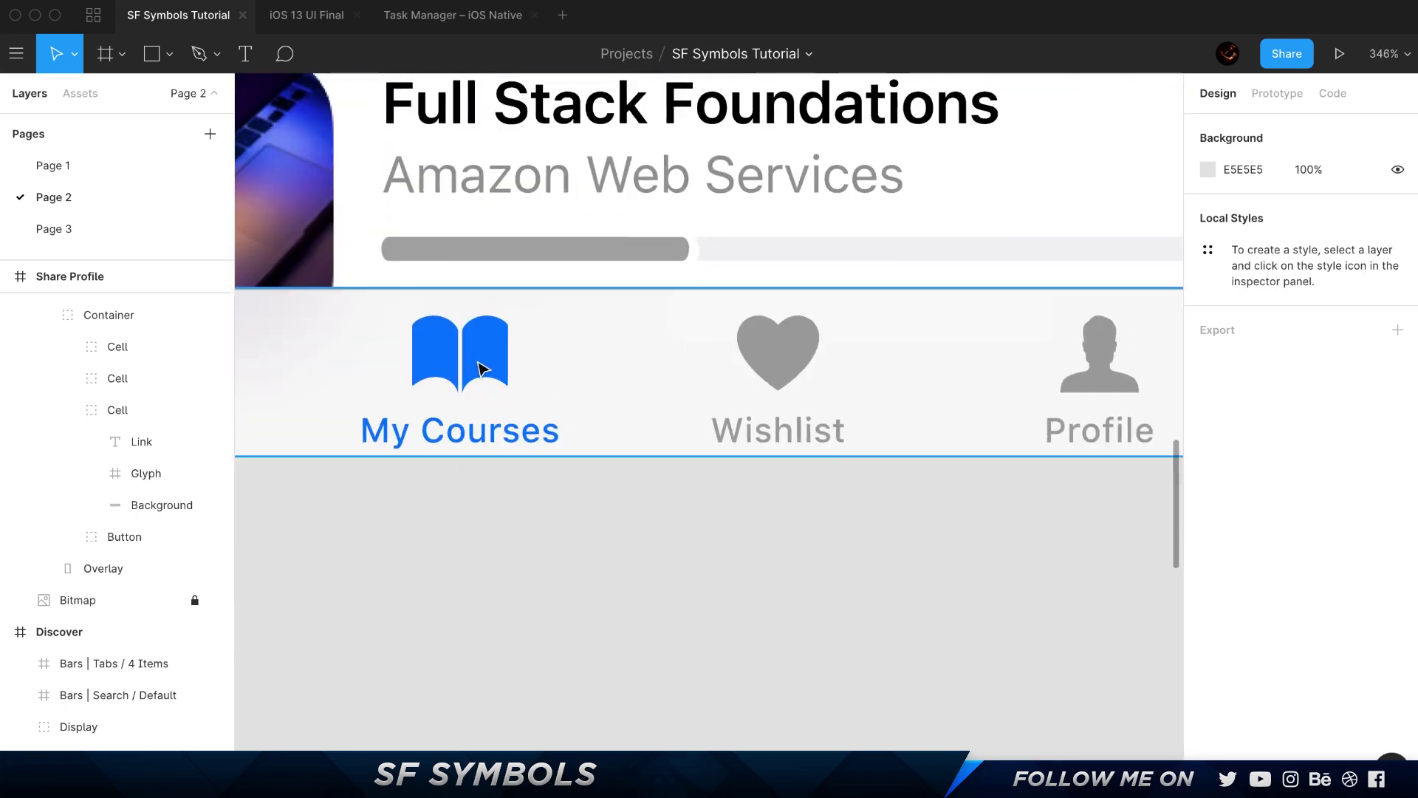
super+click(501, 360)
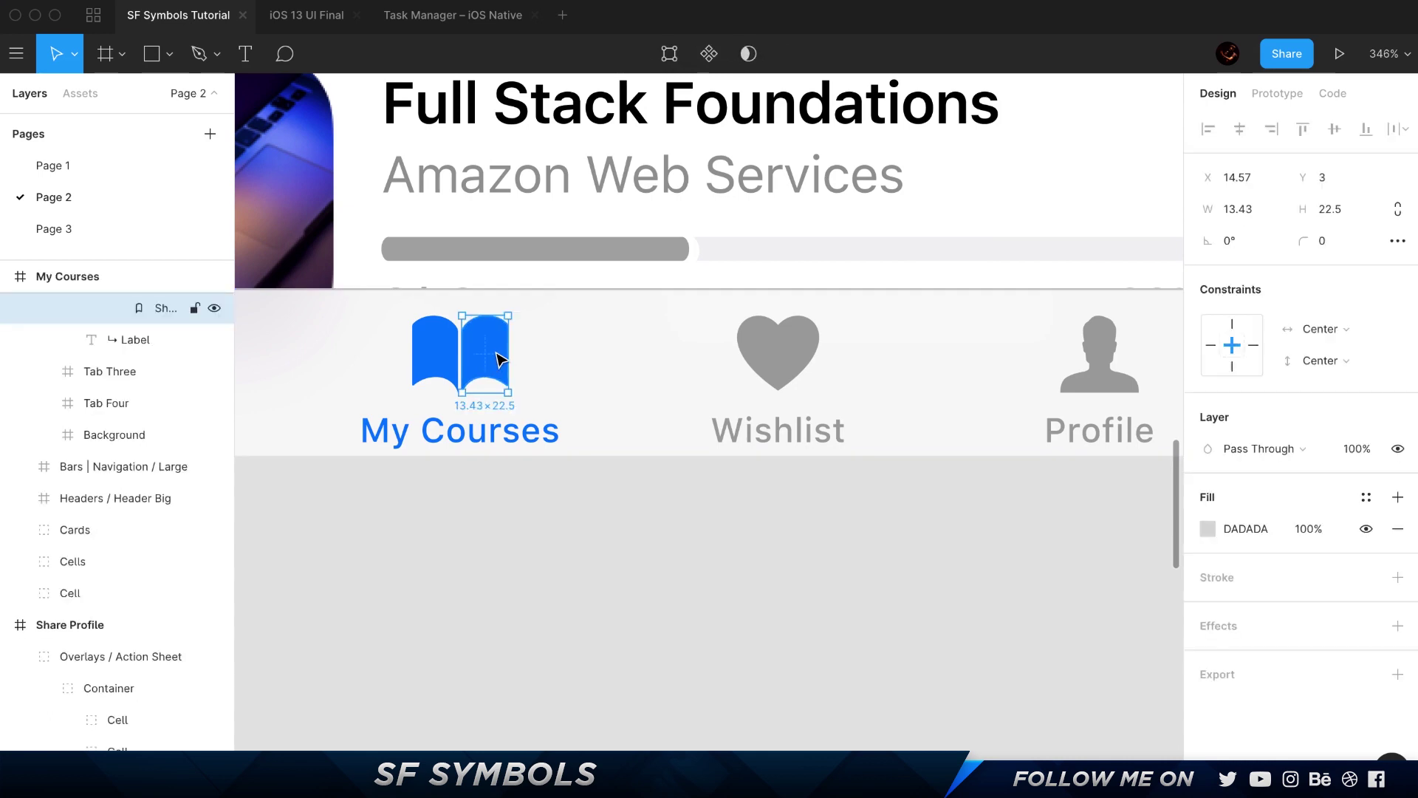
super+click(766, 353)
Switch to the SF Symbols app, search for "heart" and copy the heart.fill symbol
key(super+Tab)
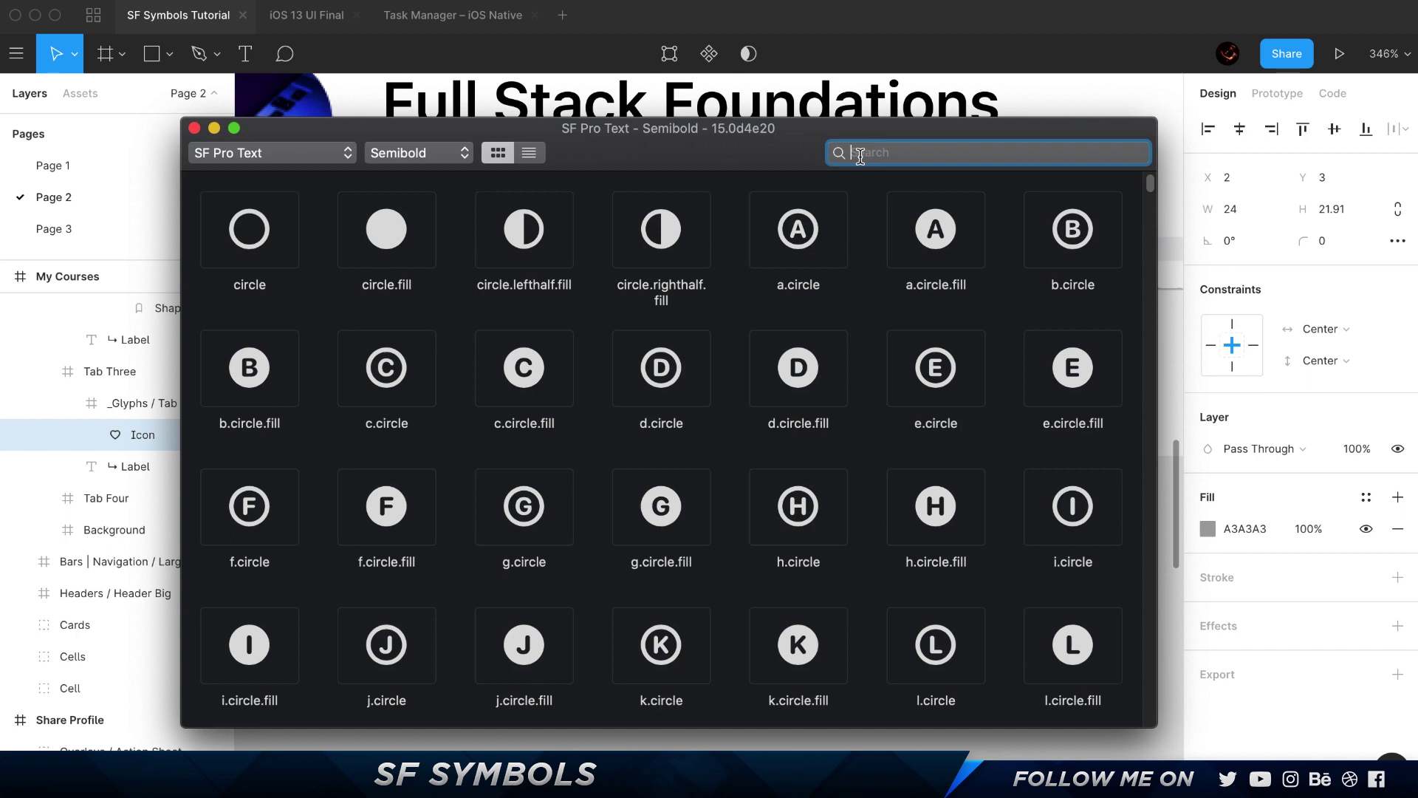
drag(763, 134, 1017, 196)
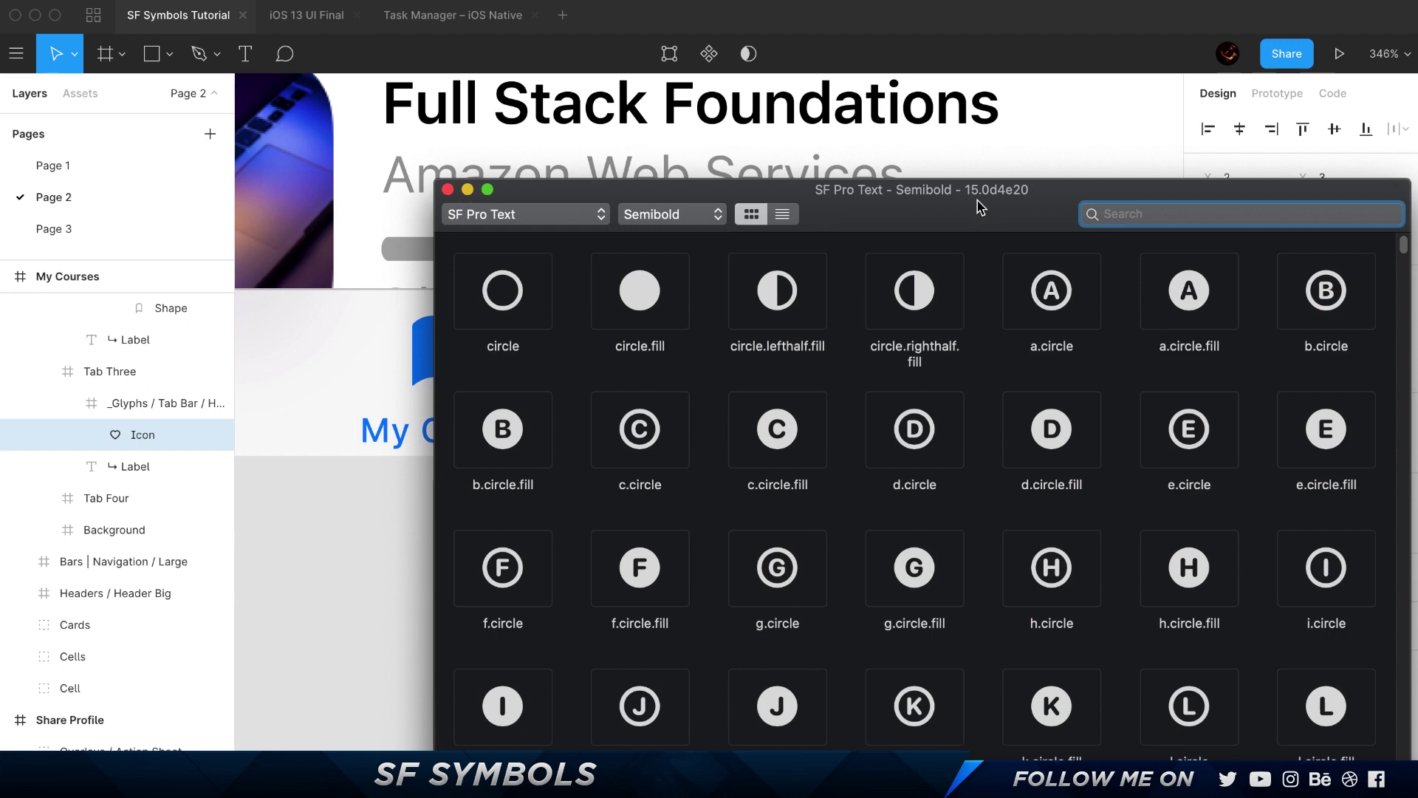
click(352, 414)
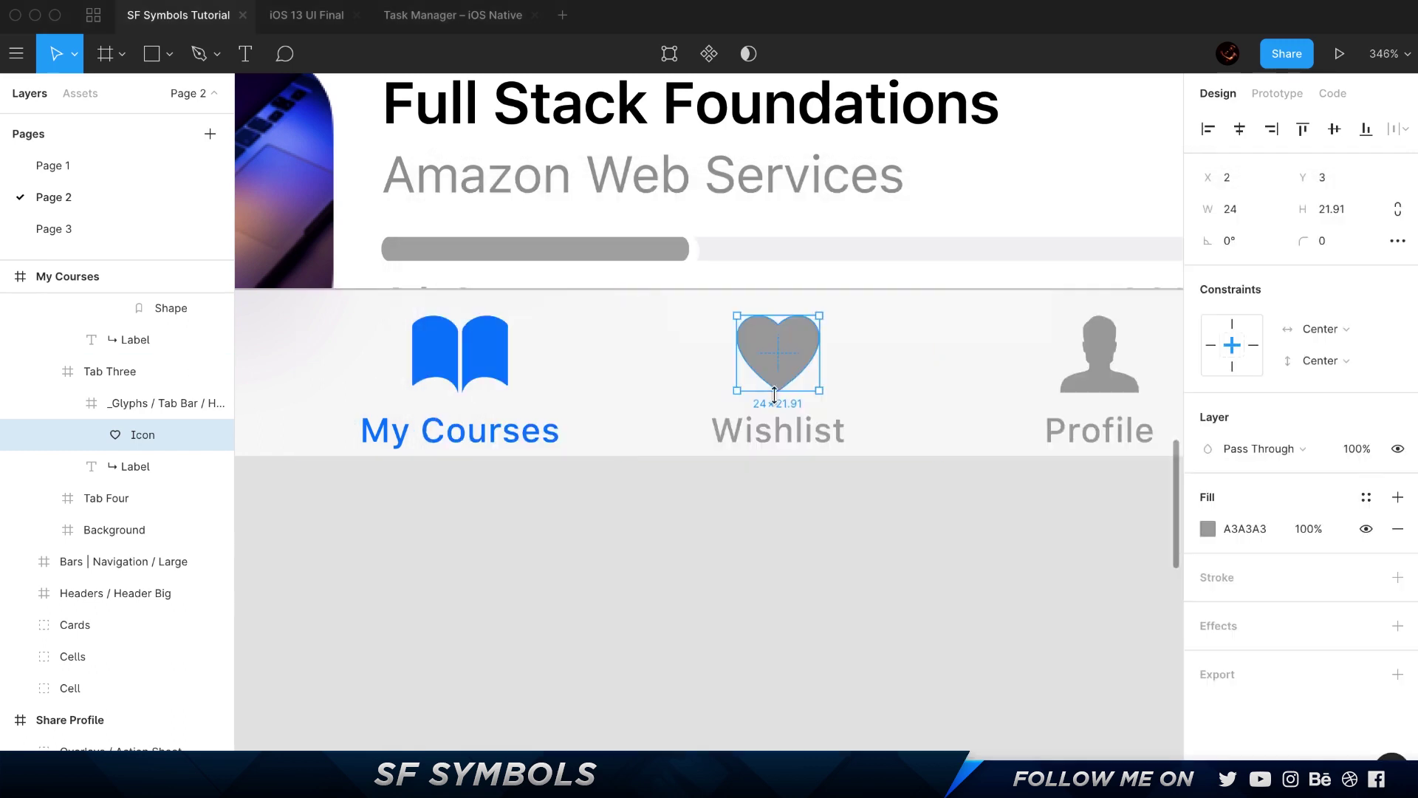
key(super+Tab)
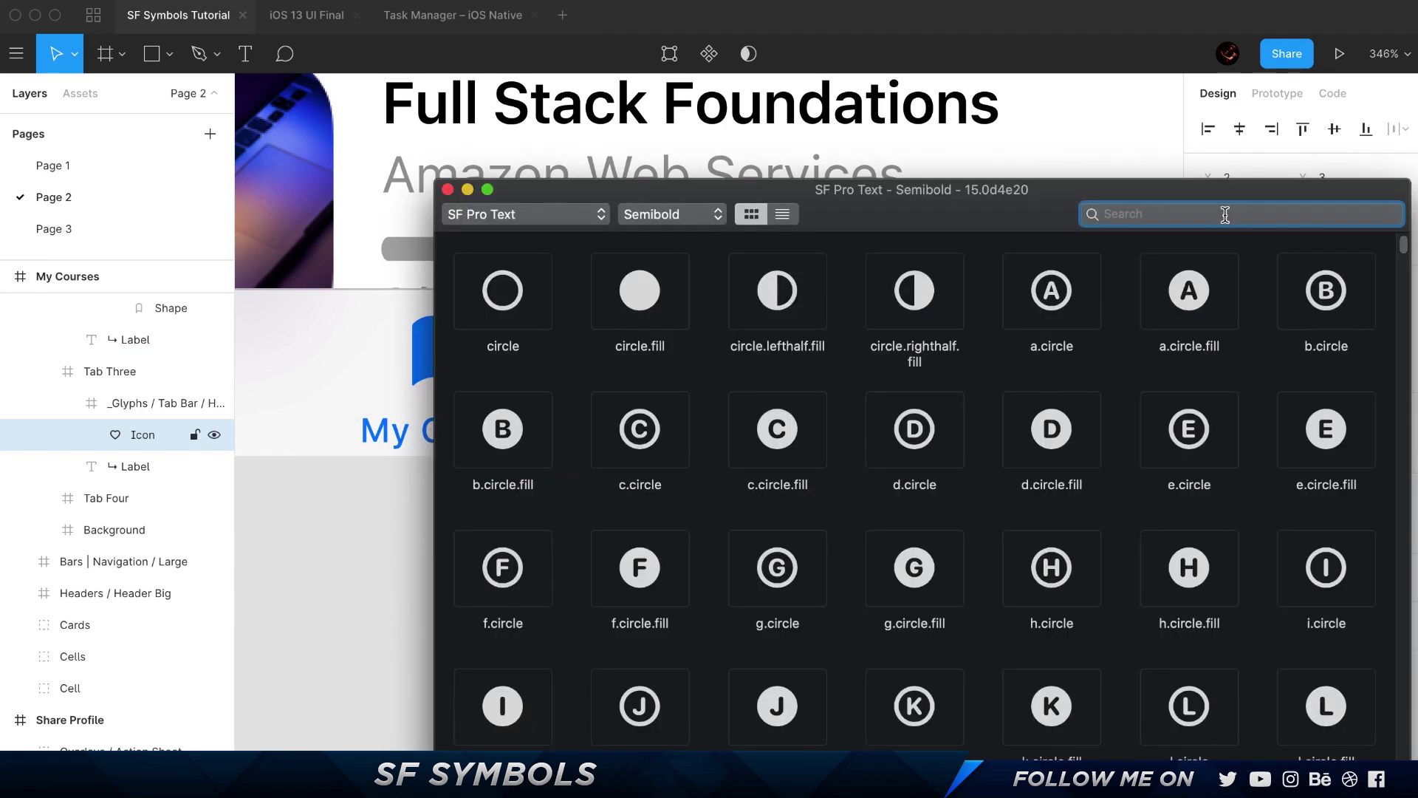
text(heart)
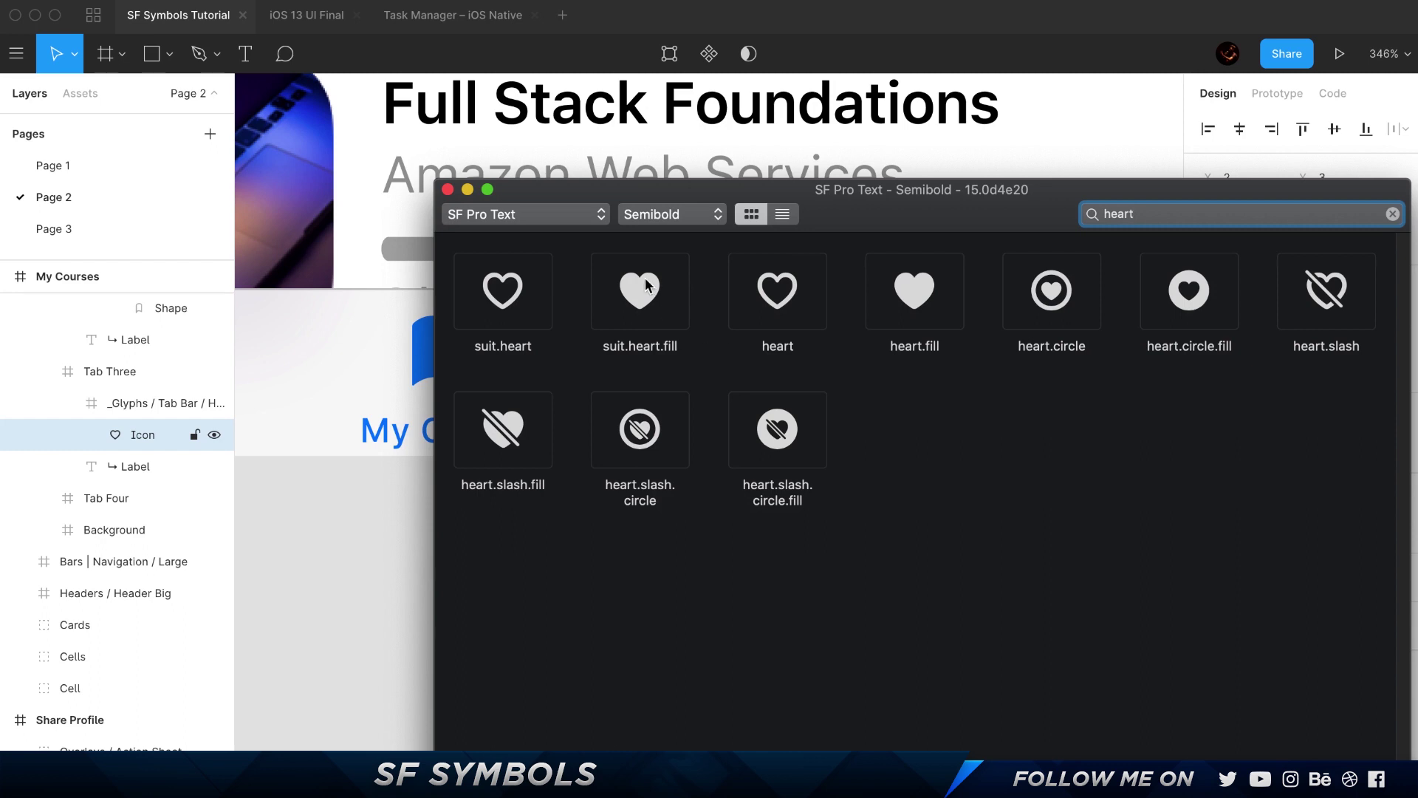
click(929, 324)
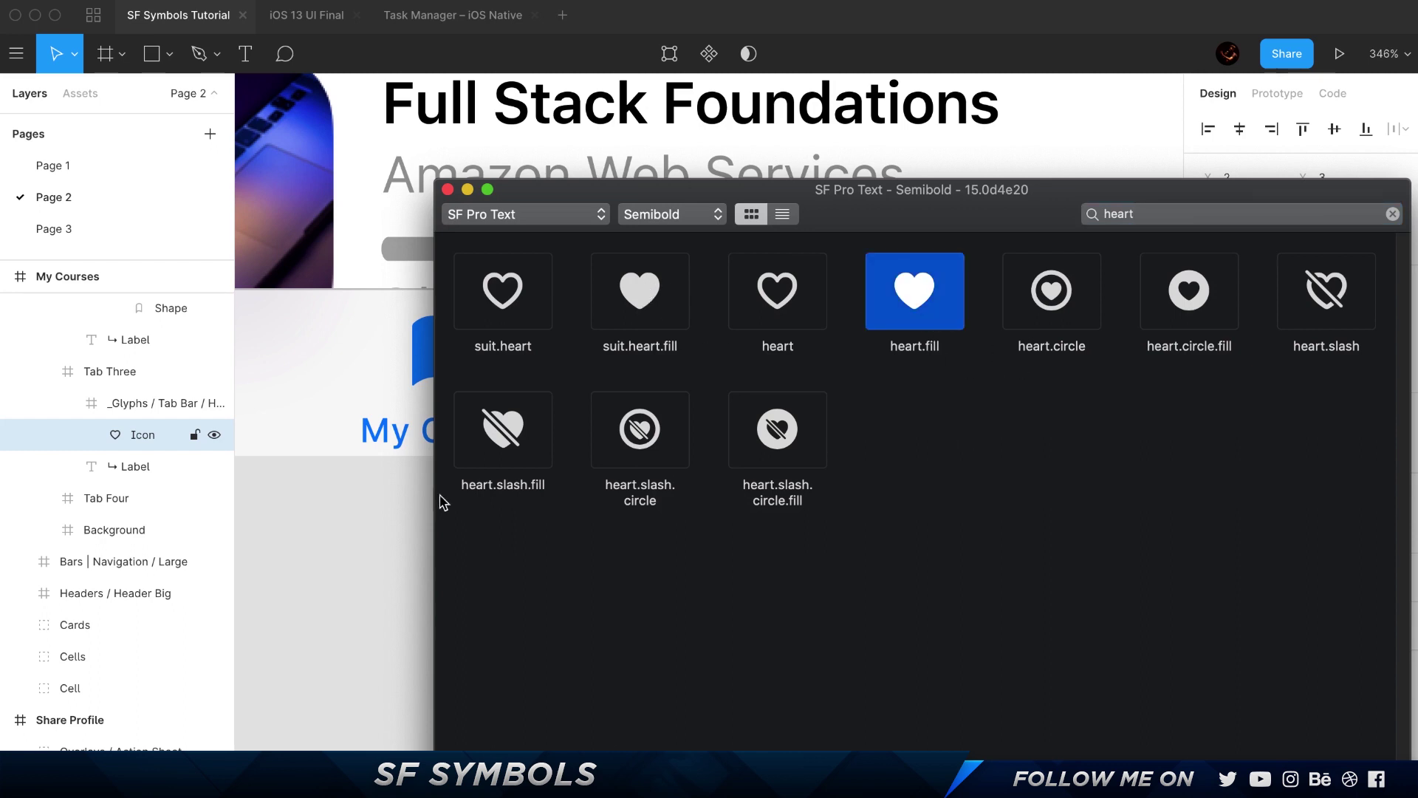
Paste the heart symbol into the Figma file and place it on the empty canvas below the tab bar
key(super+Tab)
click(640, 545)
key(super+v)
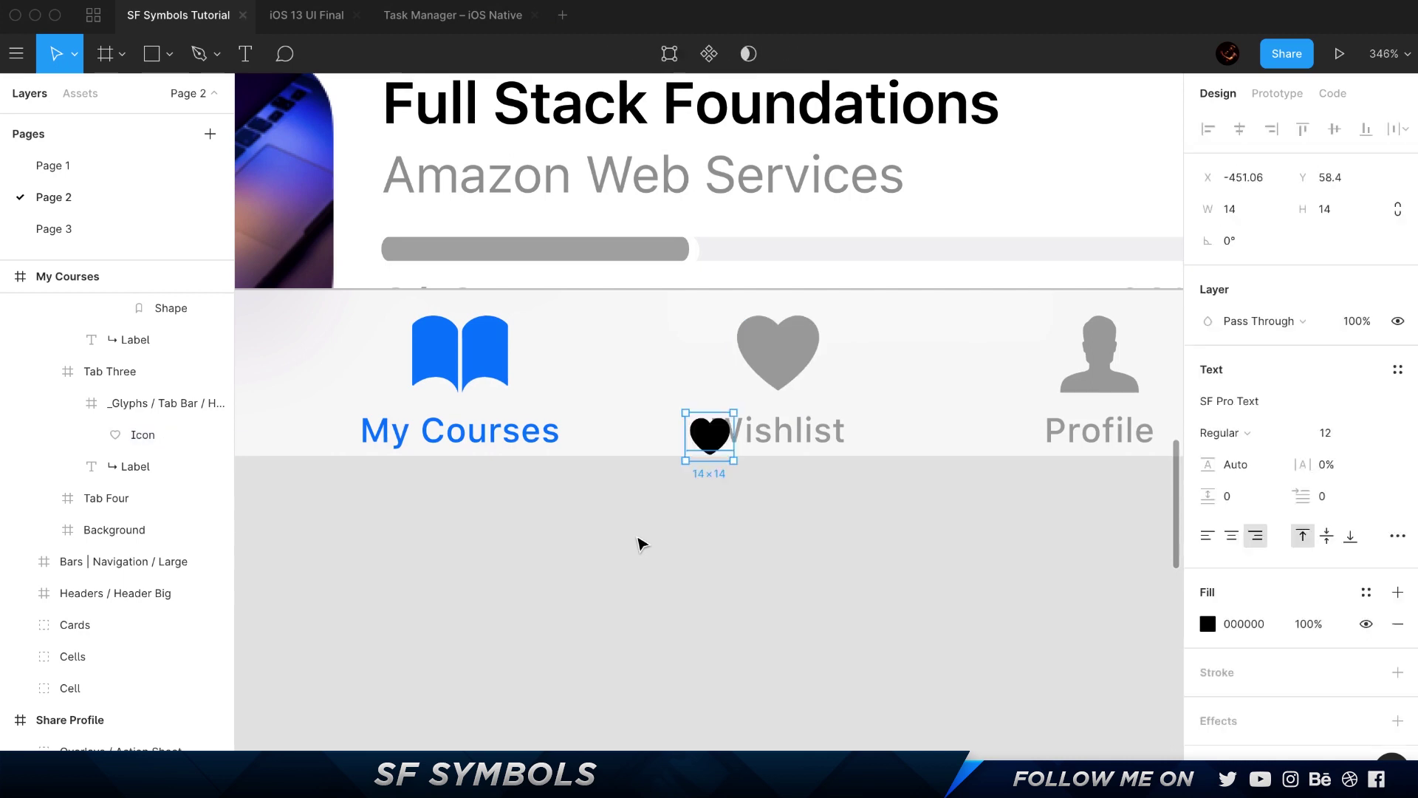
drag(709, 436, 710, 565)
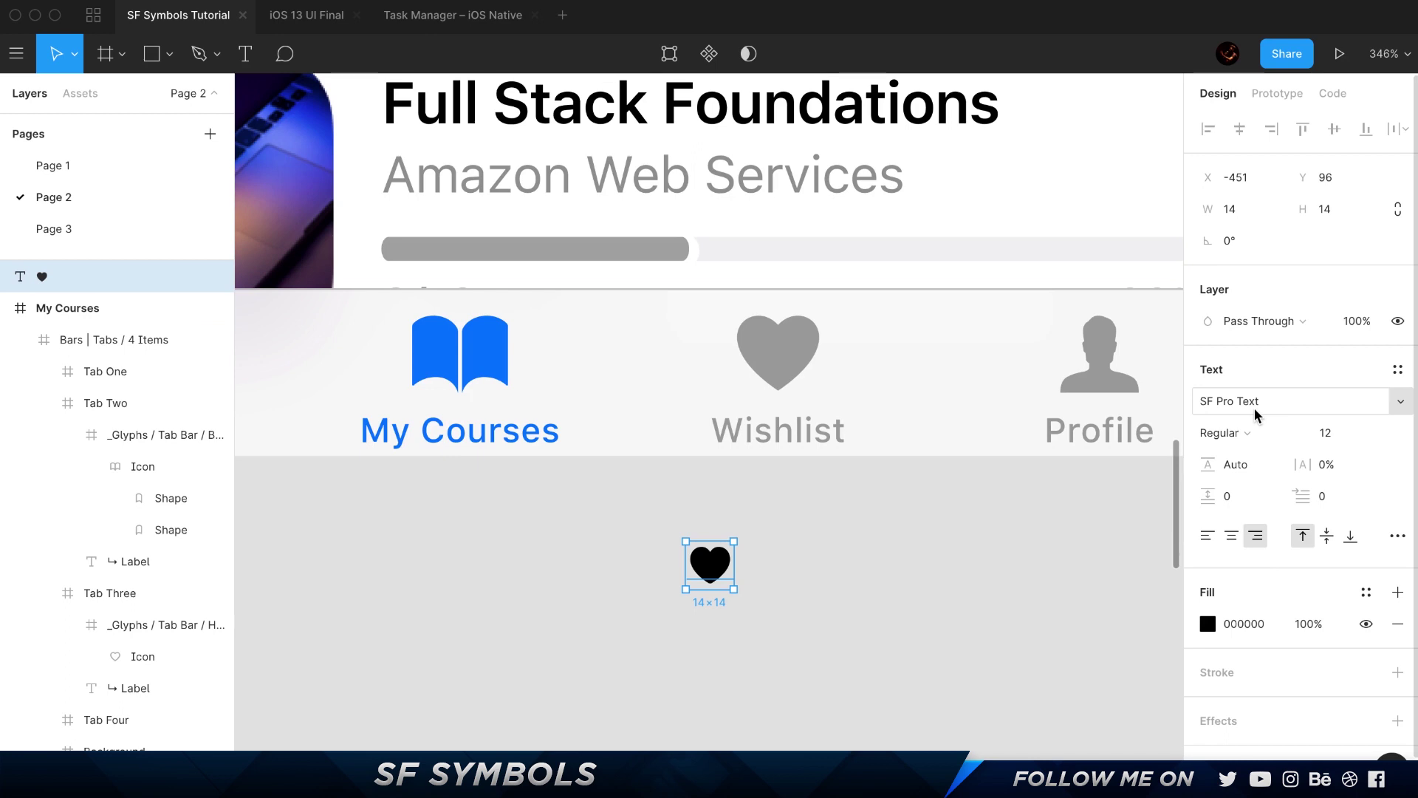
Set the font size of the pasted heart symbol to 25
click(1339, 436)
text(1)
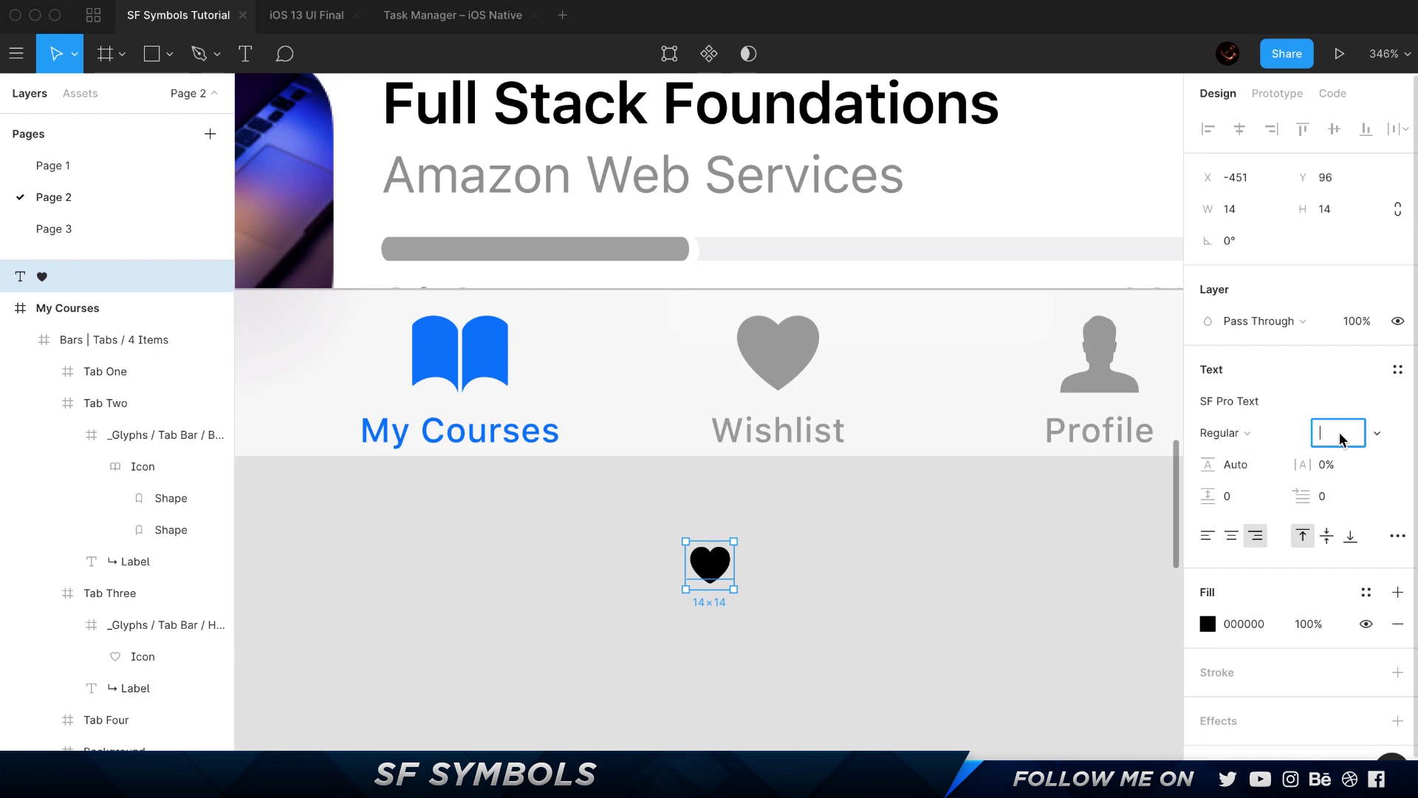
text(5)
key(Return)
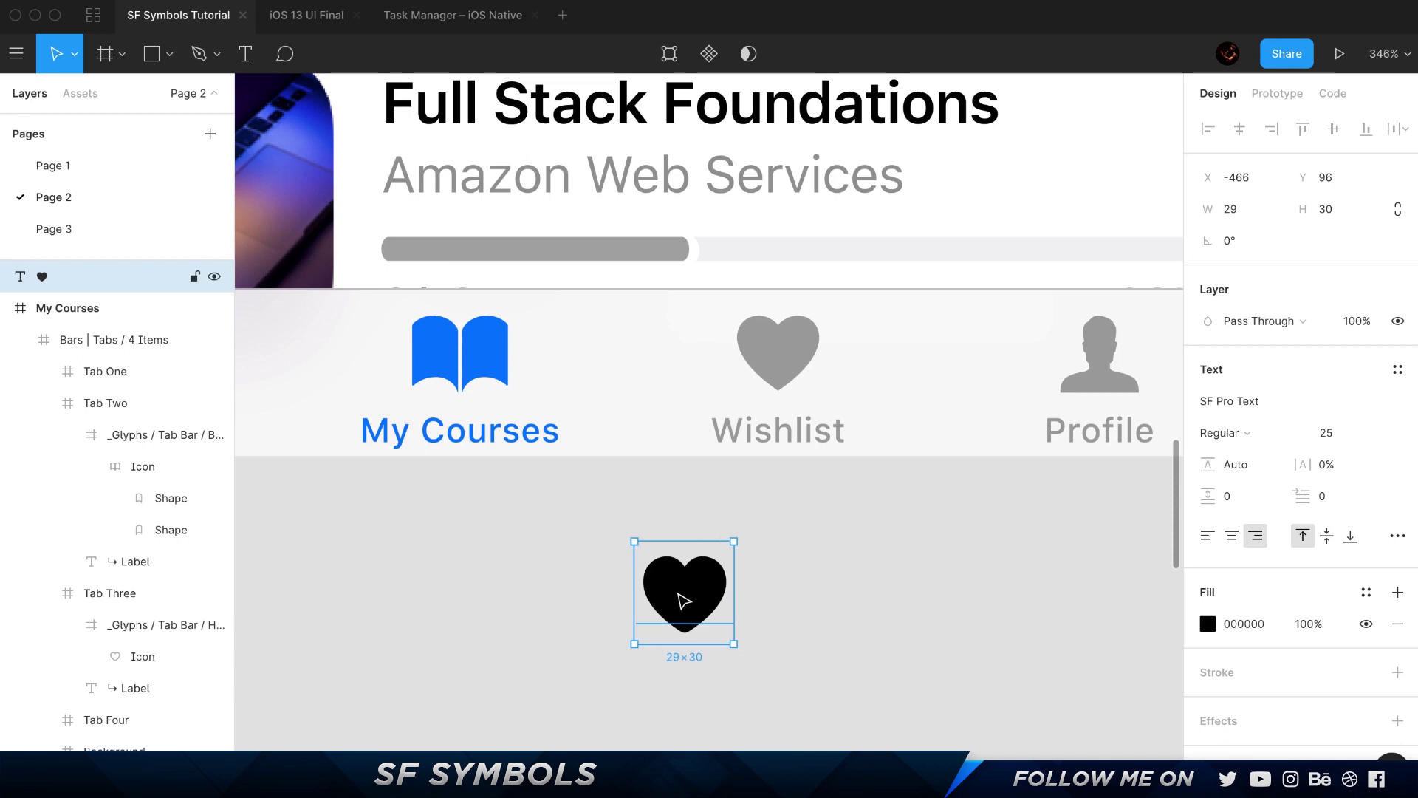
Move the black heart symbol into the tab bar beside the grey Wishlist heart and compare their shapes
scroll(650, 562, right, 3)
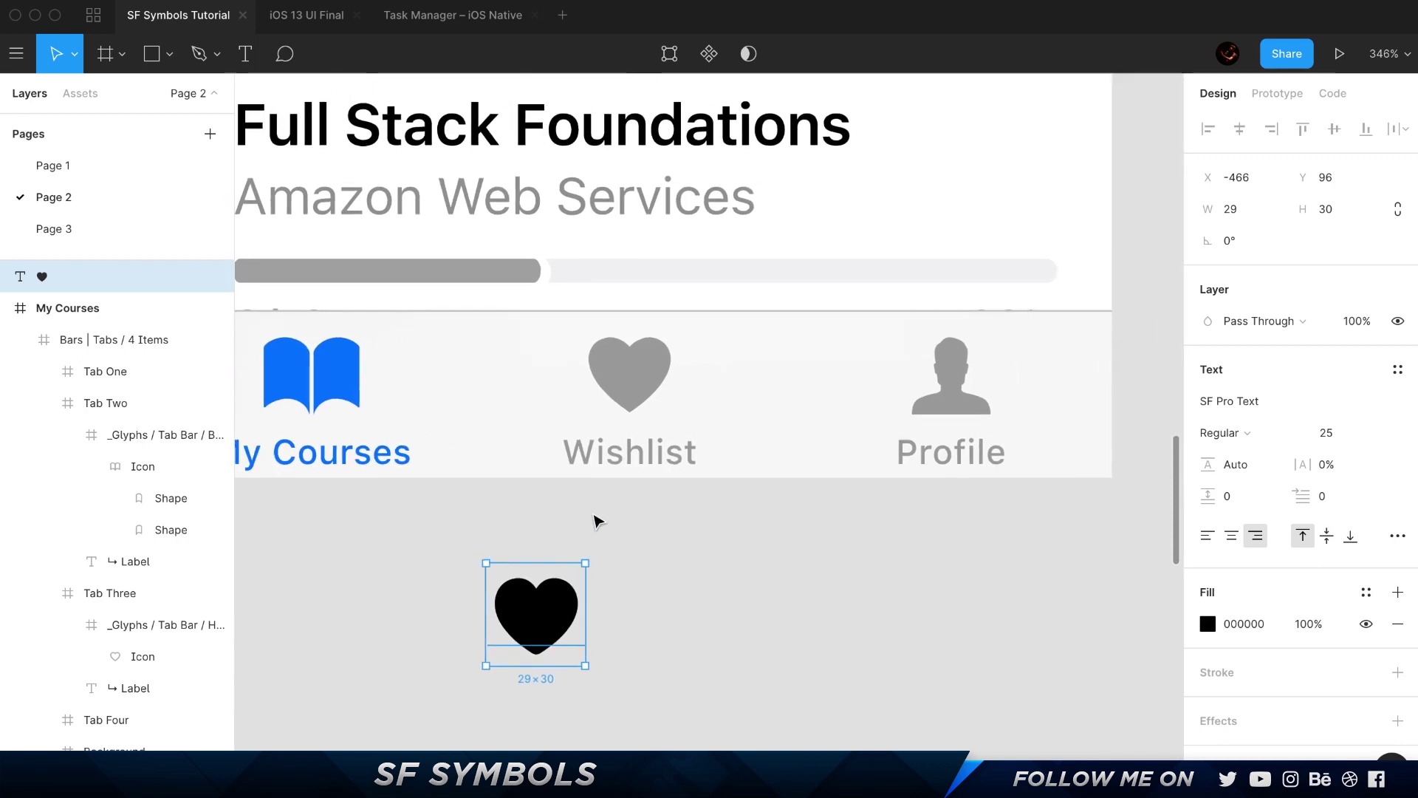
scroll(549, 643, up, 3)
drag(548, 644, 789, 326)
scroll(788, 326, up, 5)
scroll(706, 328, left, 2)
scroll(705, 327, up, 1)
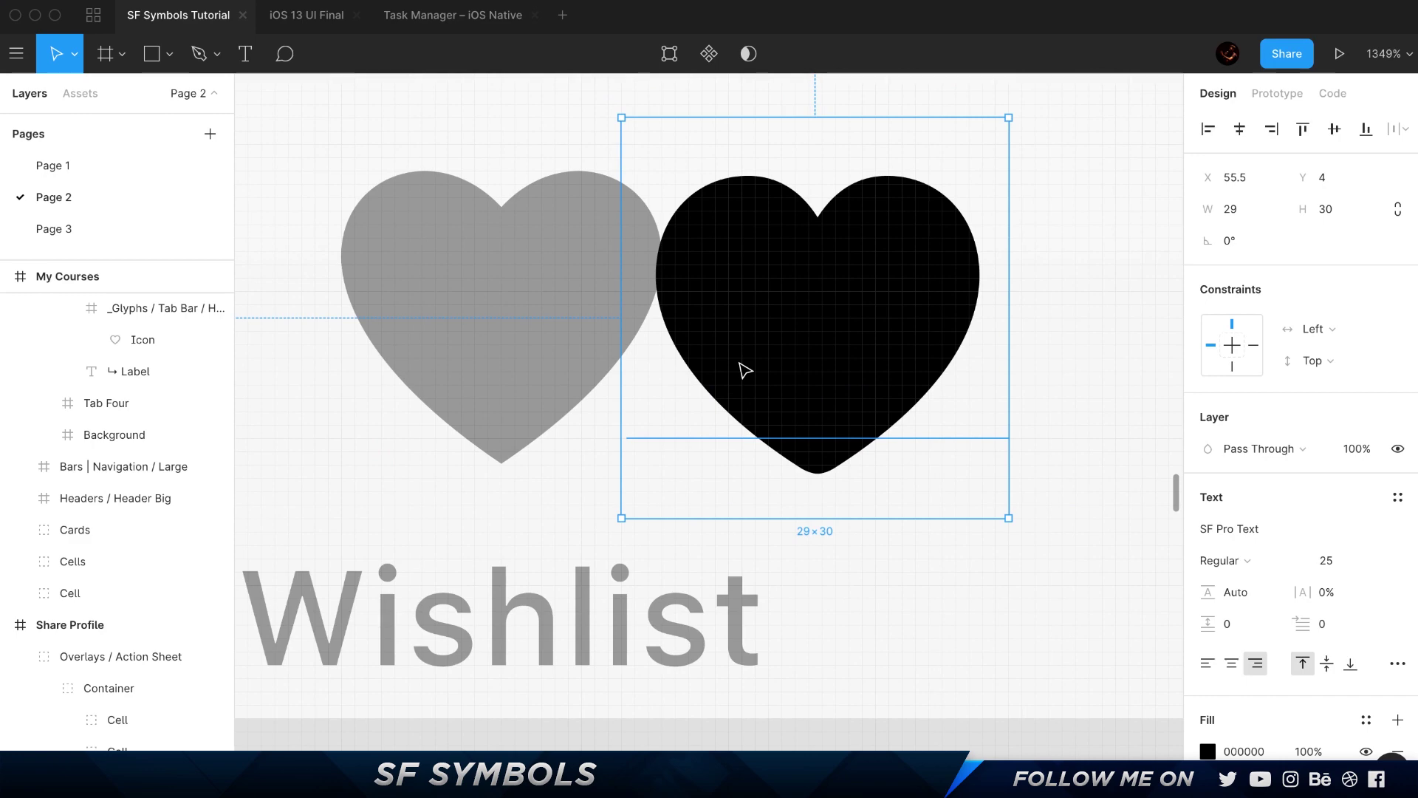
scroll(516, 447, down, 5)
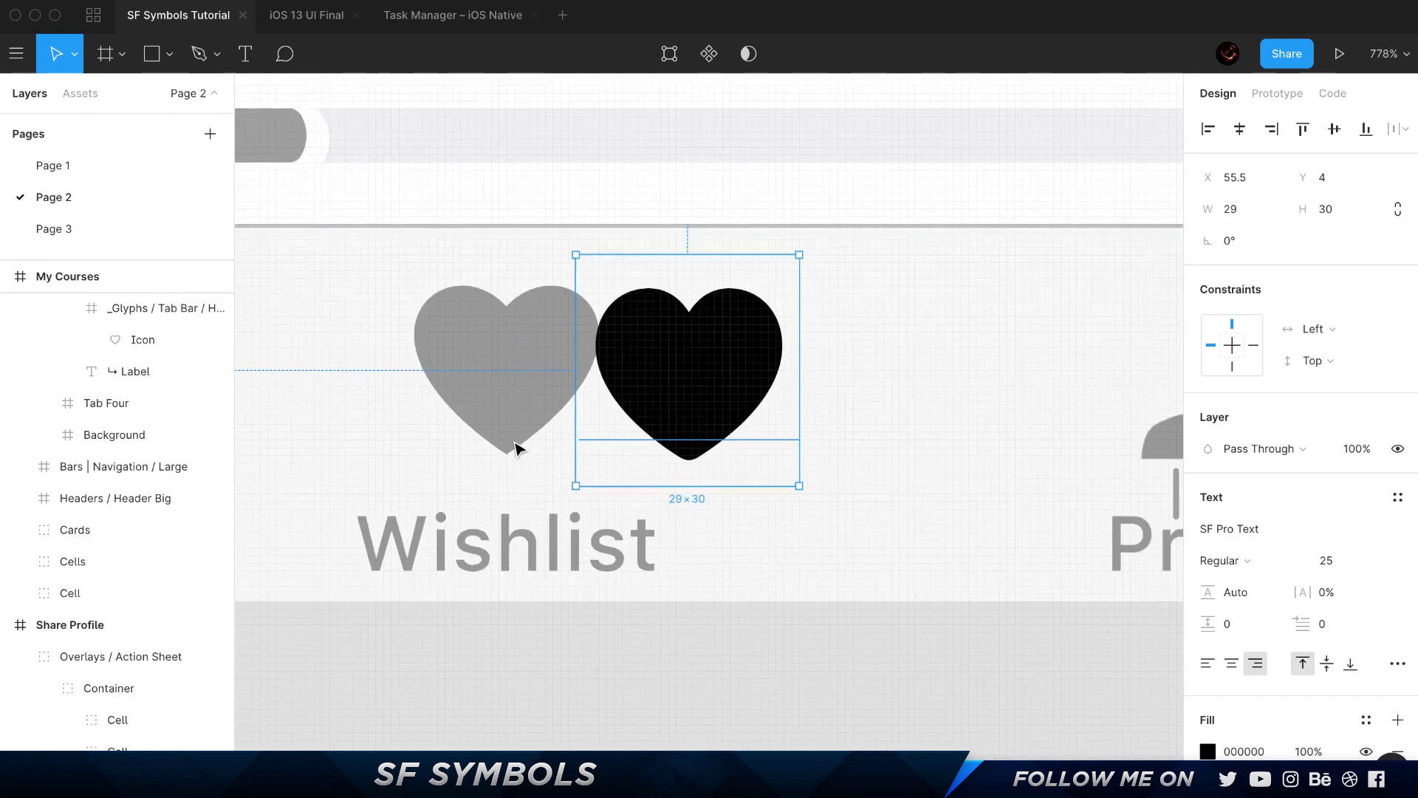
Duplicate the black heart symbol and place the copy beside the blue My Courses book icon
scroll(516, 446, down, 3)
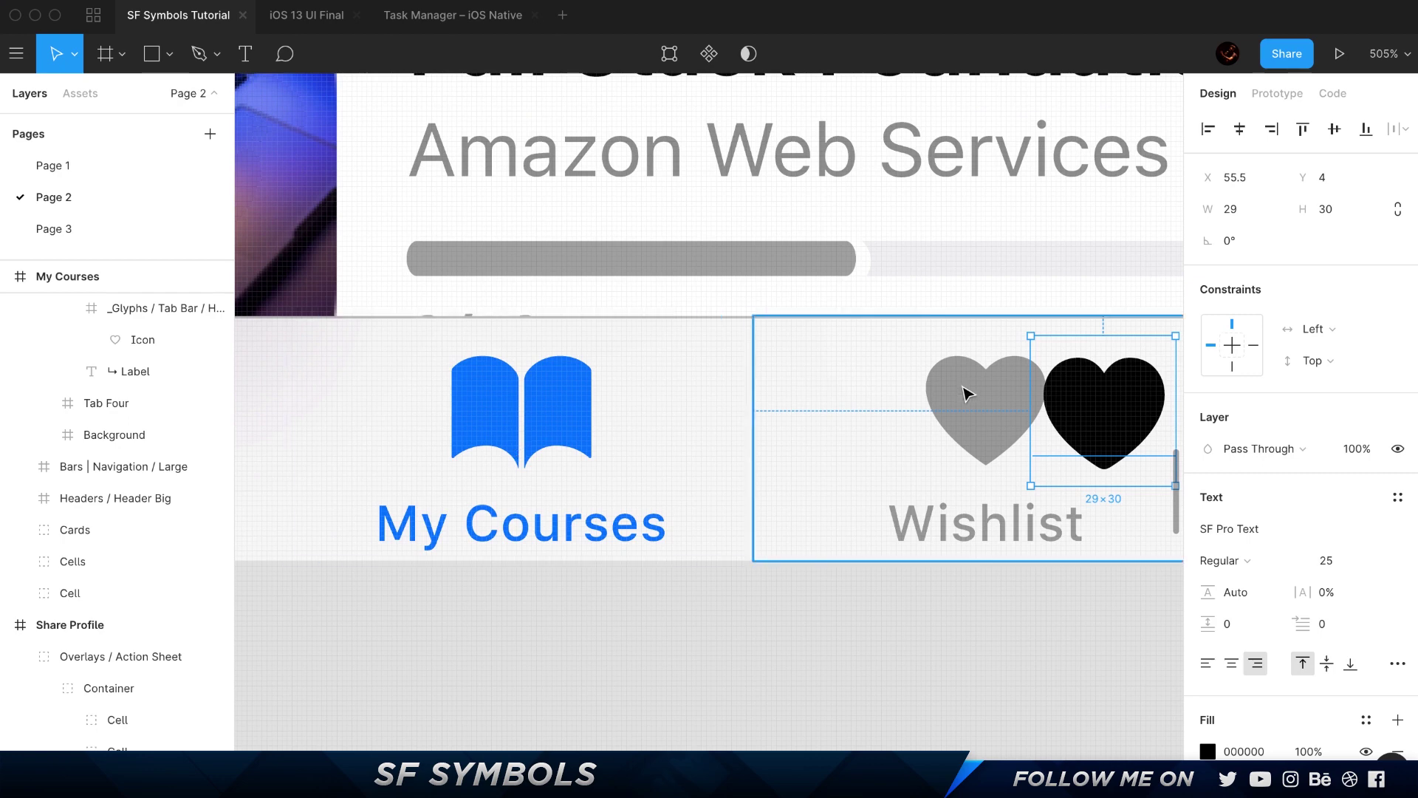
drag(1122, 419, 650, 376)
Switch to the SF Symbols app, search for "book" and copy the book.fill symbol
key(super+Tab)
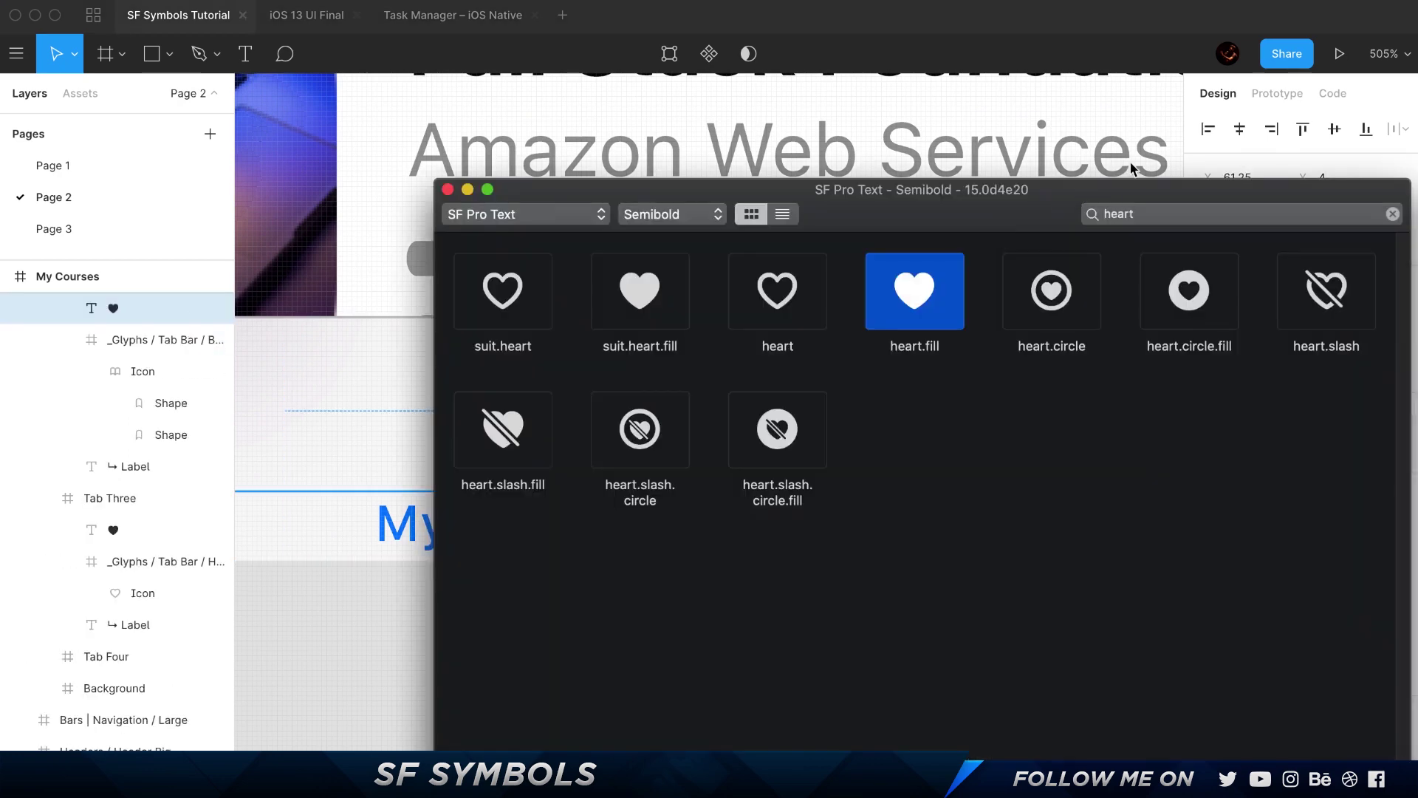
click(1155, 212)
text(book)
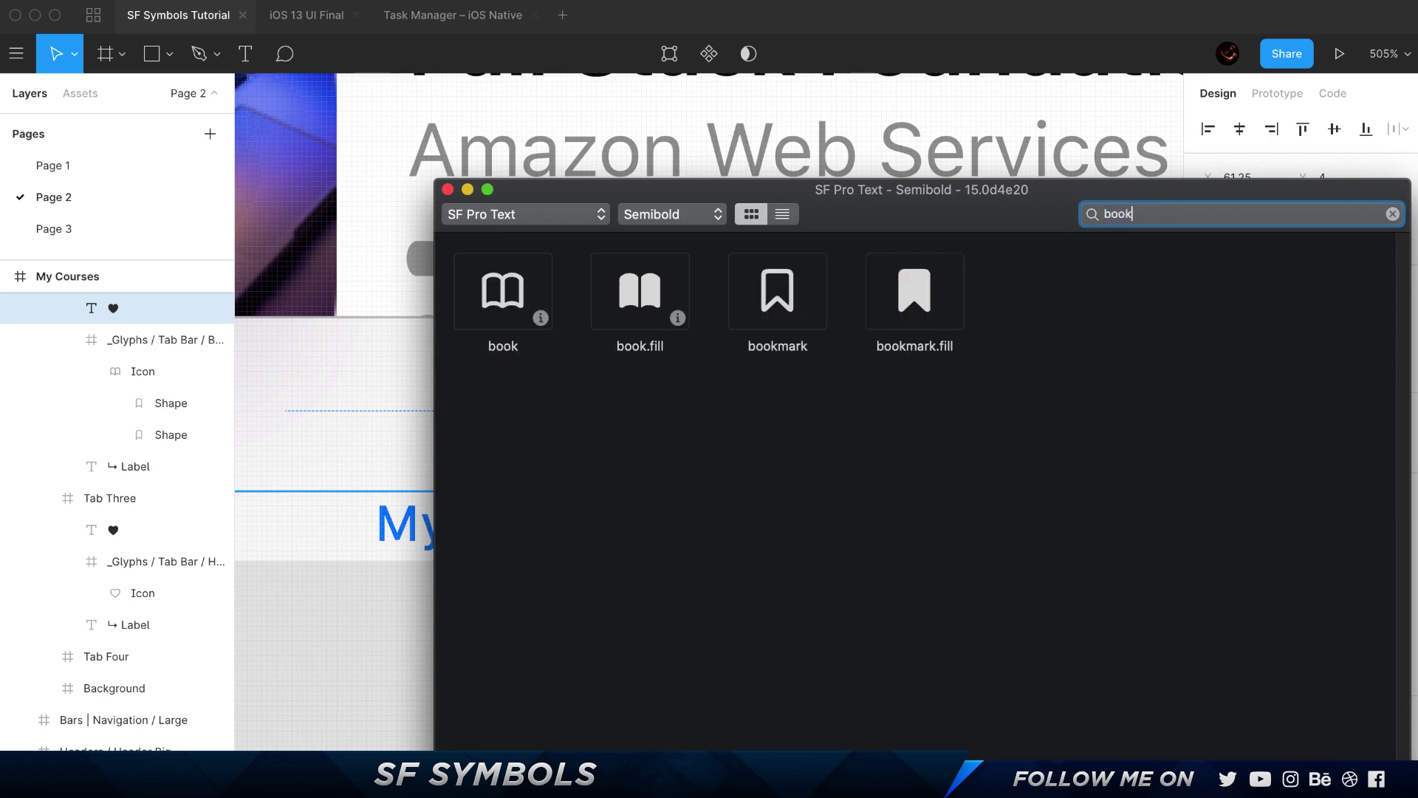
click(664, 305)
Switch back to Figma, replace the duplicated heart with the copied book symbol and position it beside the My Courses icon for comparison
key(super+Tab)
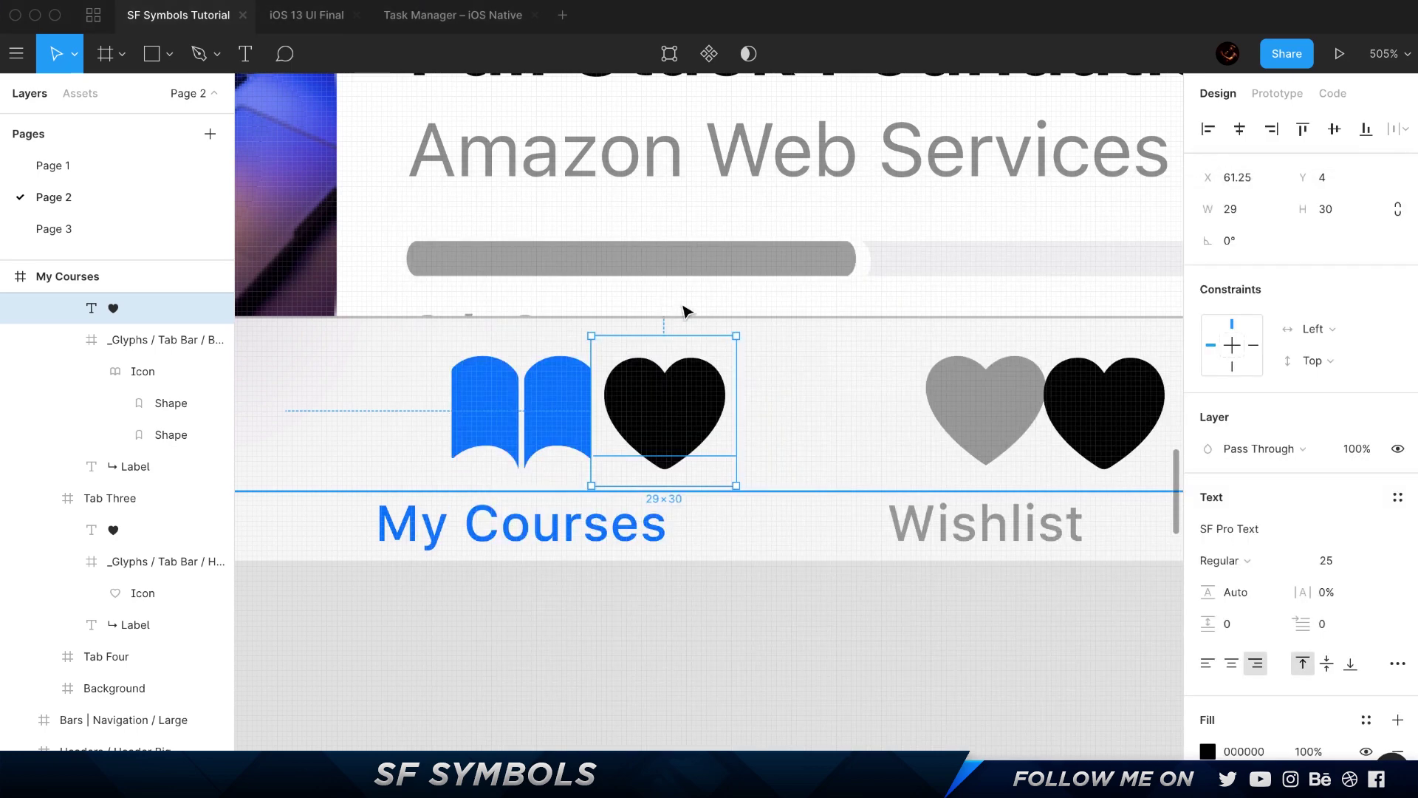
double_click(665, 447)
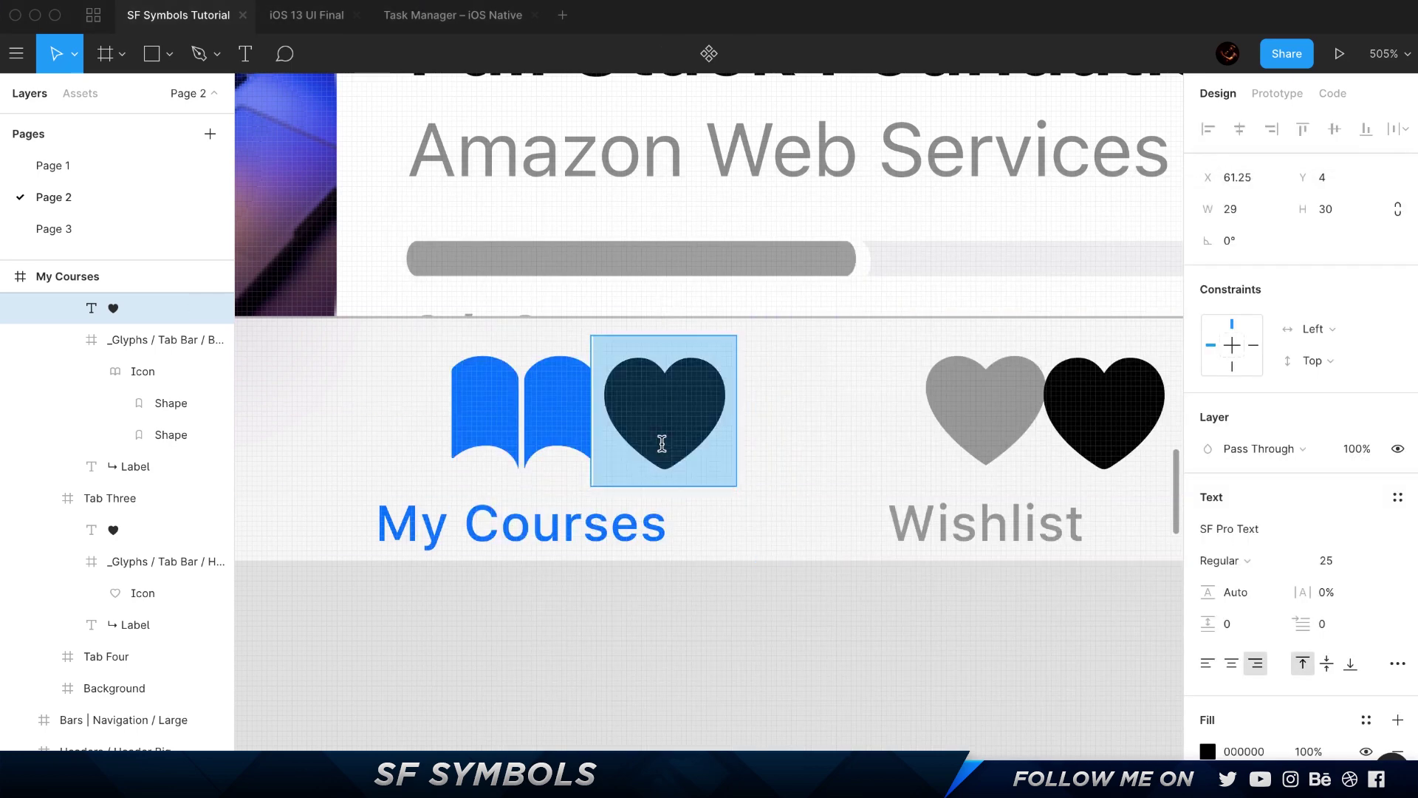
key(super+v)
key(Escape)
drag(662, 419, 684, 414)
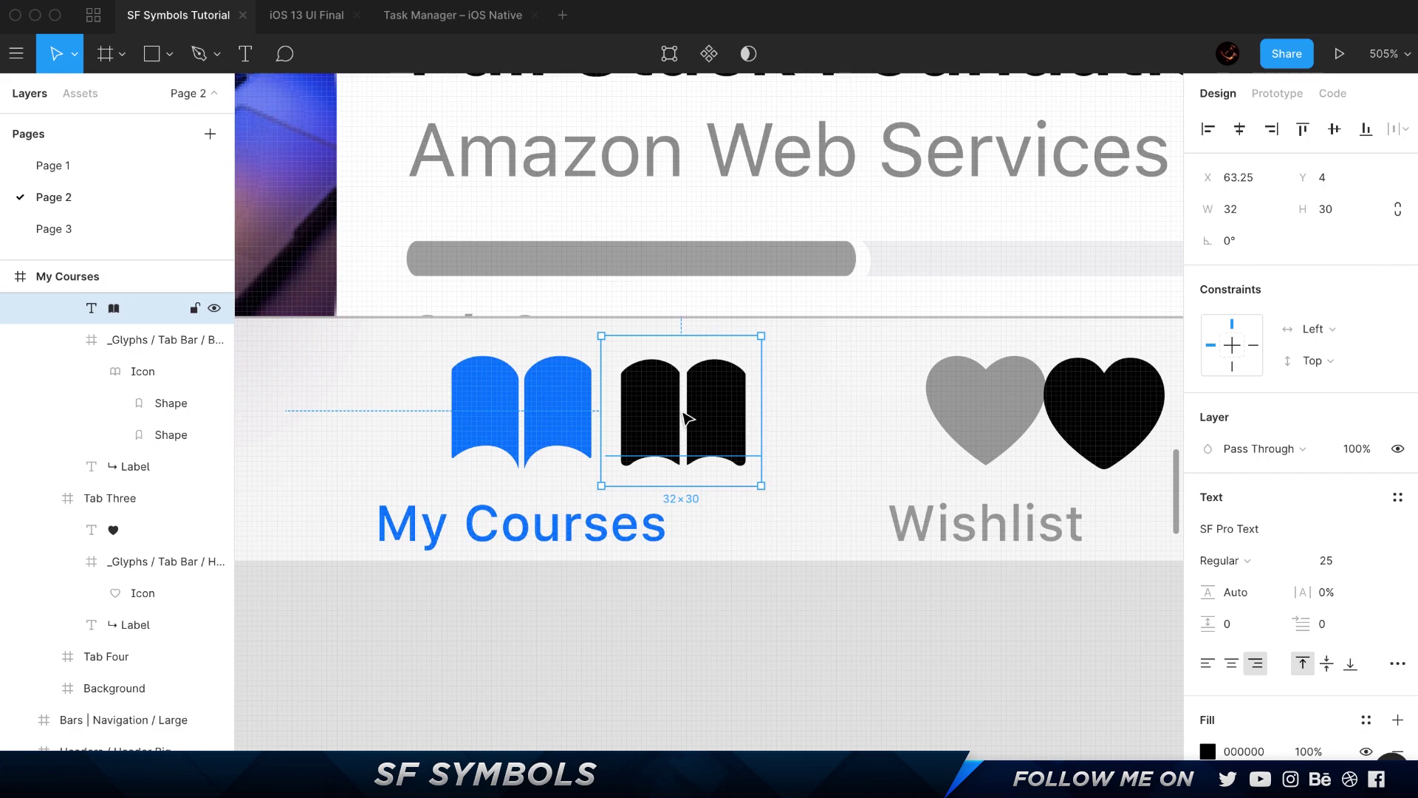
scroll(469, 452, up, 2)
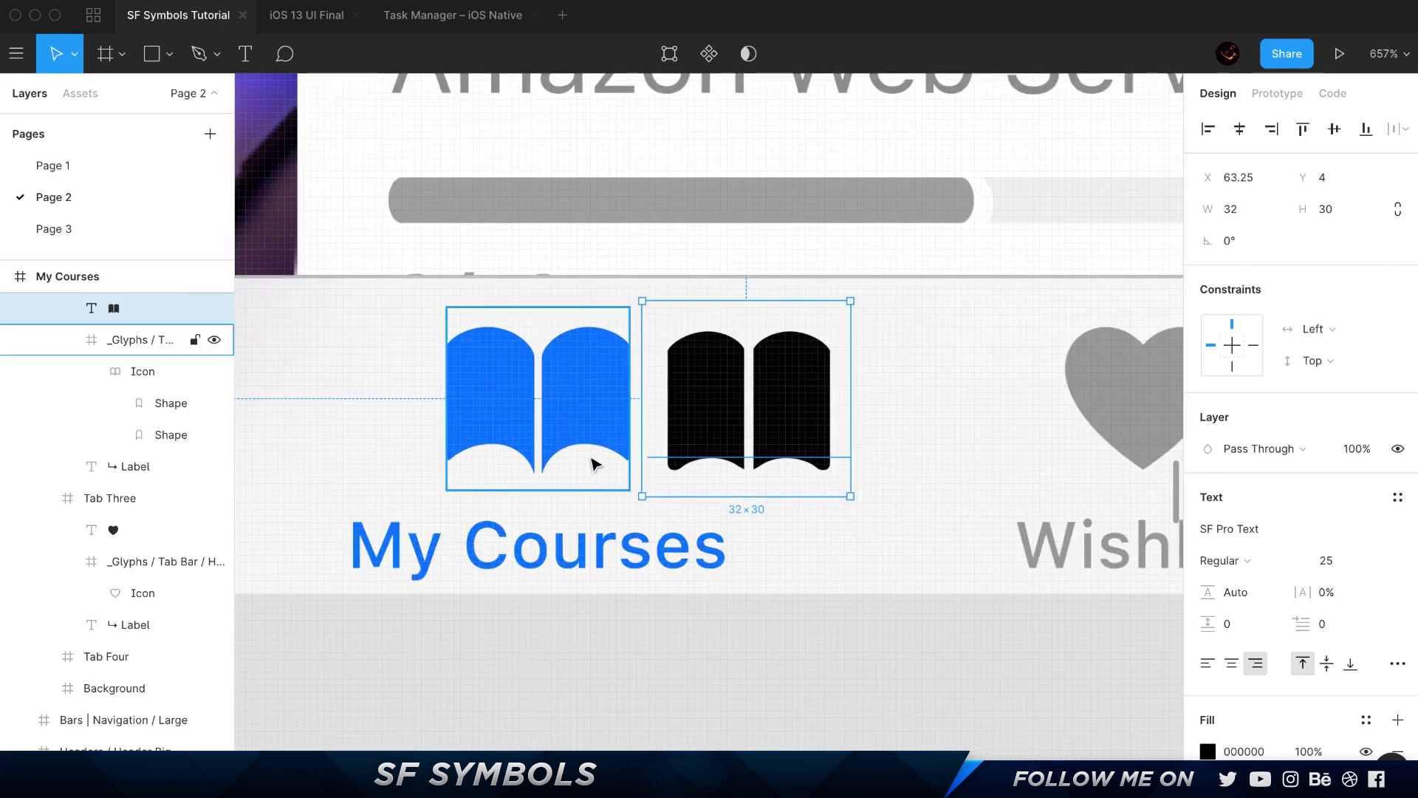
Delete the black book and black heart comparison symbols from the tab bar
scroll(763, 557, down, 2)
key(super+Tab)
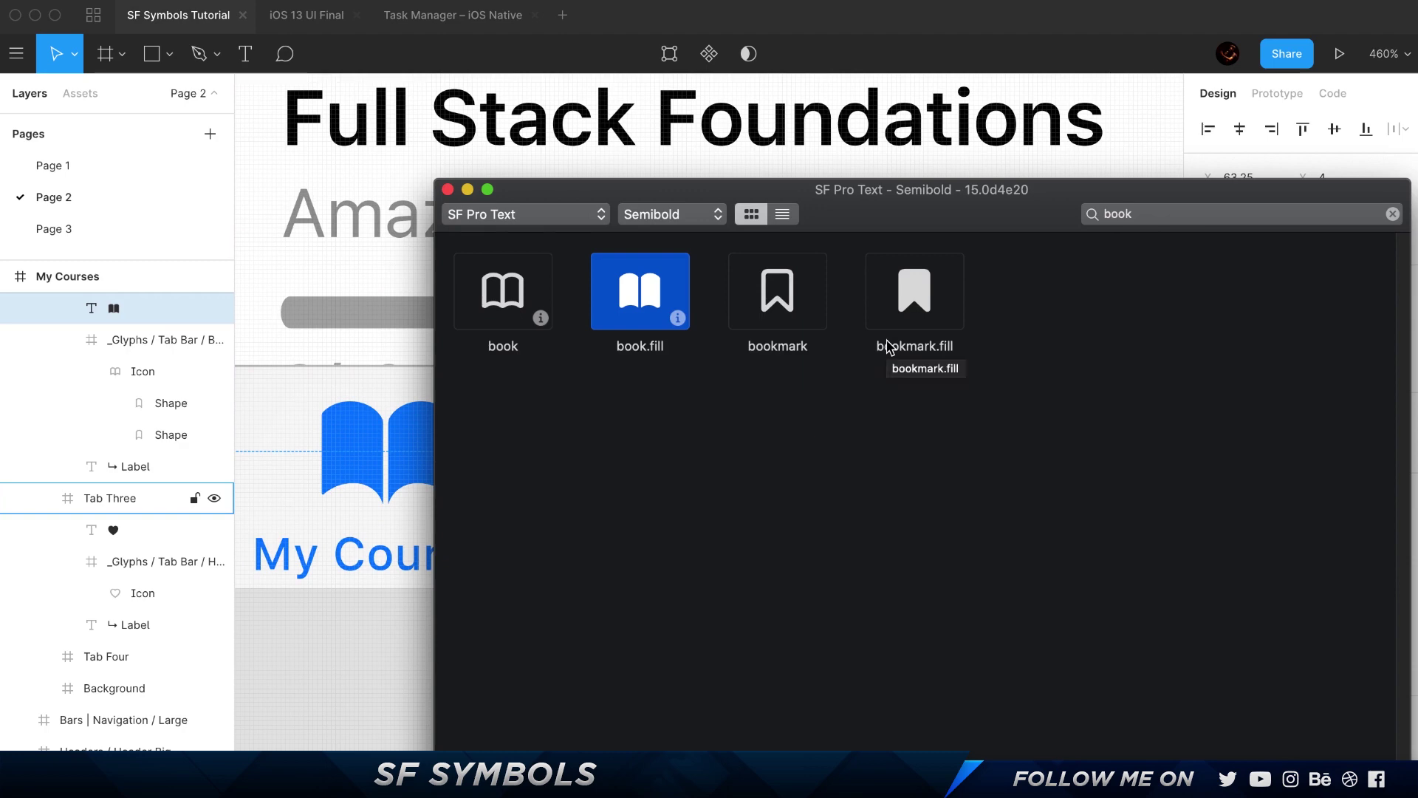
key(super+Tab)
scroll(893, 349, down, 5)
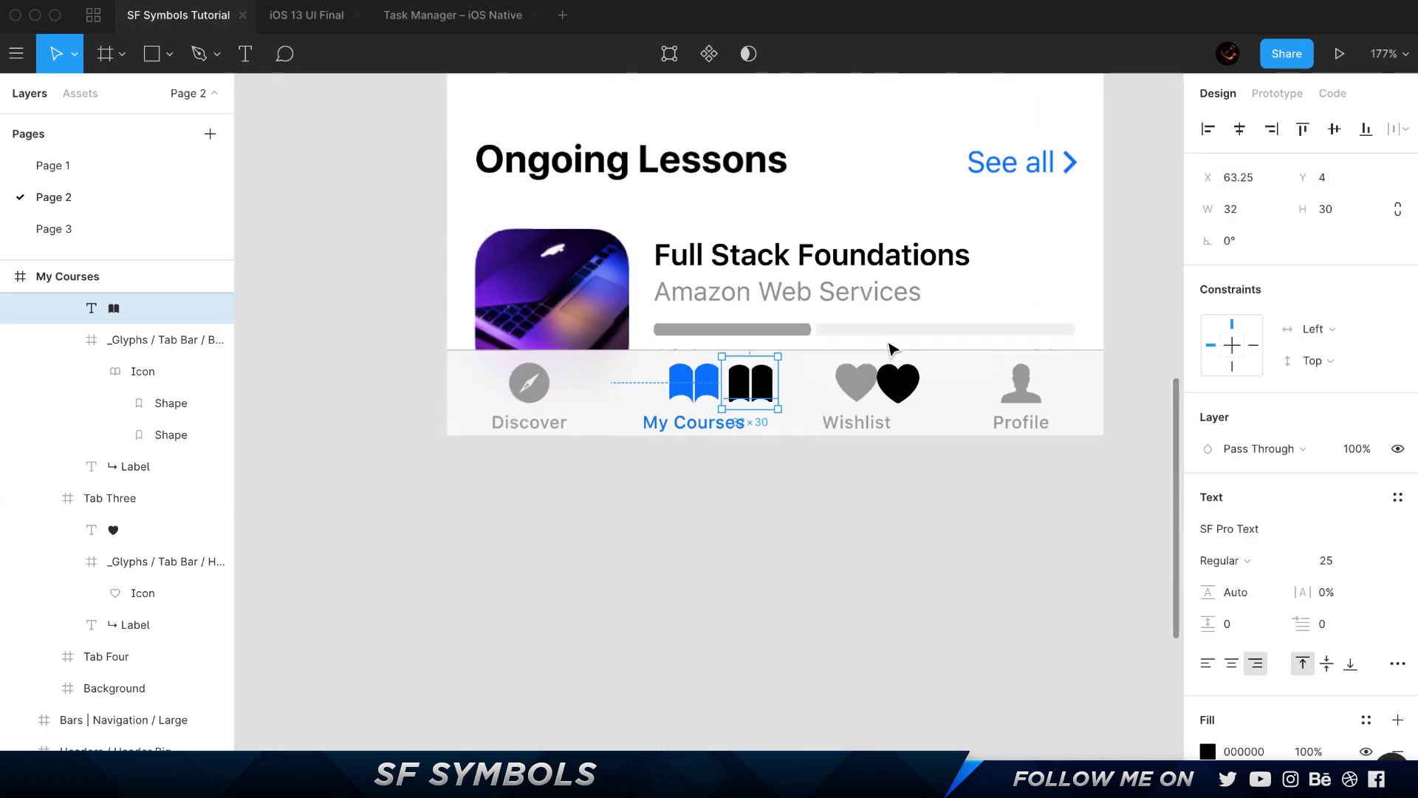
click(898, 383)
shift+click(744, 391)
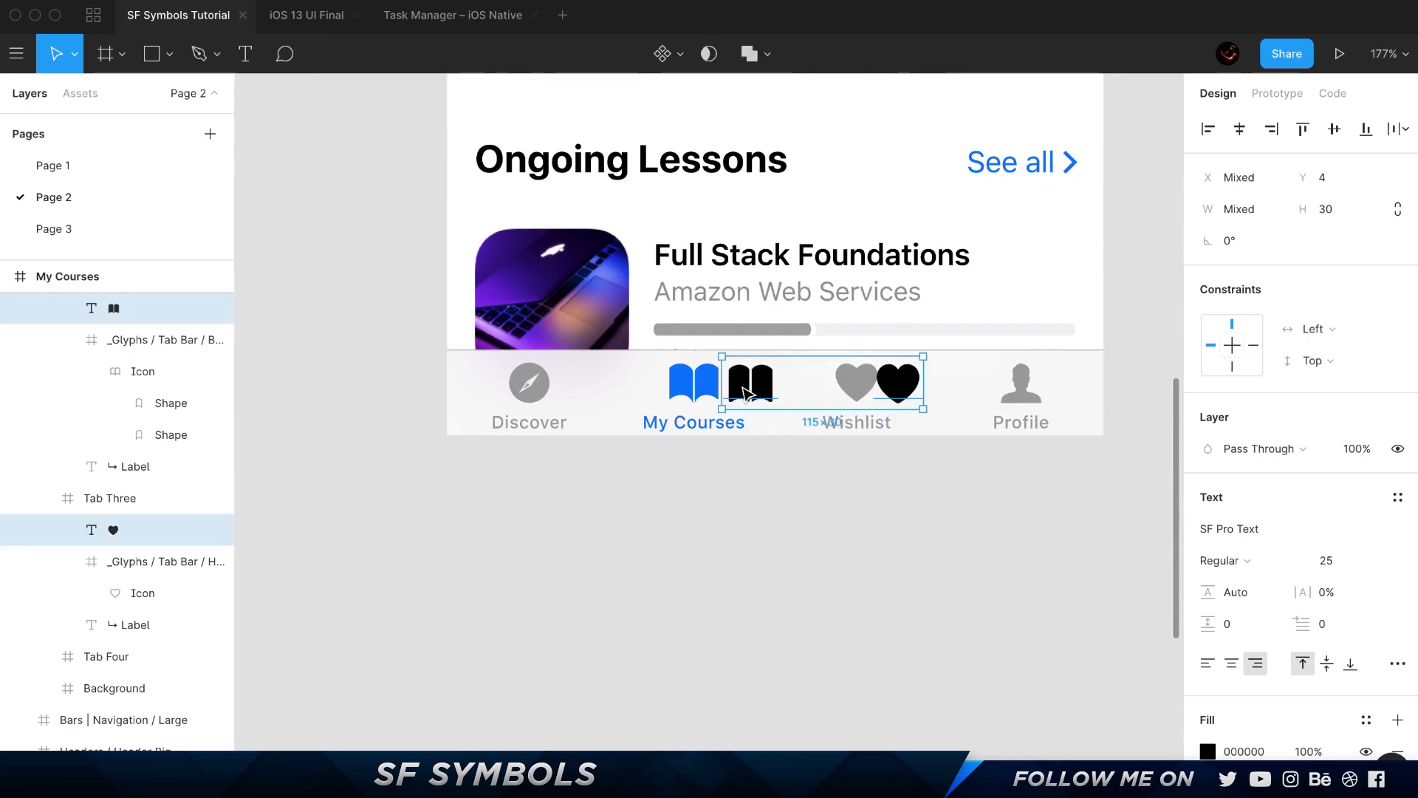
key(Delete)
Examine the Discover and Share Profile screens for further icons, such as the chevrons of the See all links
scroll(889, 325, right, 5)
scroll(889, 325, down, 3)
scroll(891, 325, right, 5)
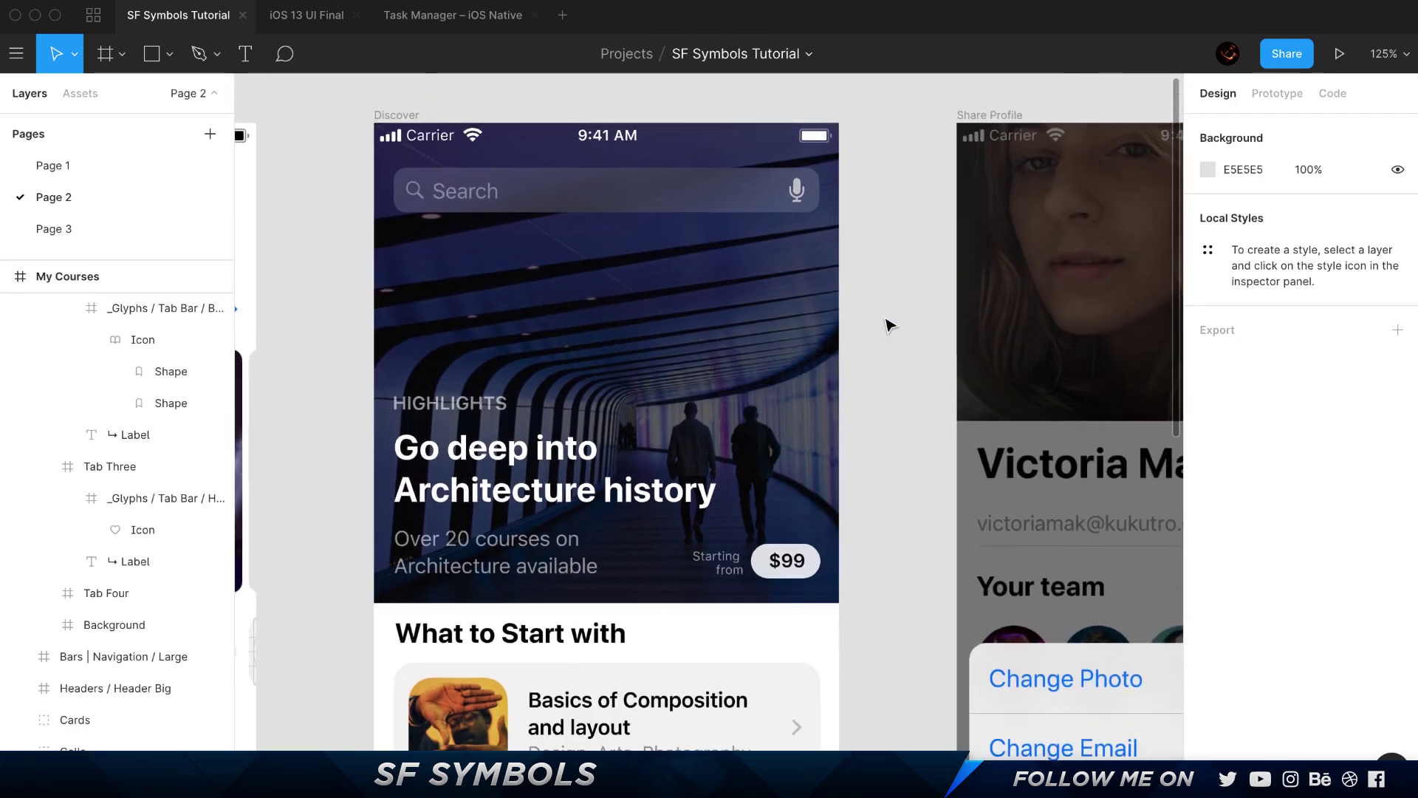
scroll(887, 320, down, 8)
scroll(814, 420, up, 5)
scroll(815, 421, down, 3)
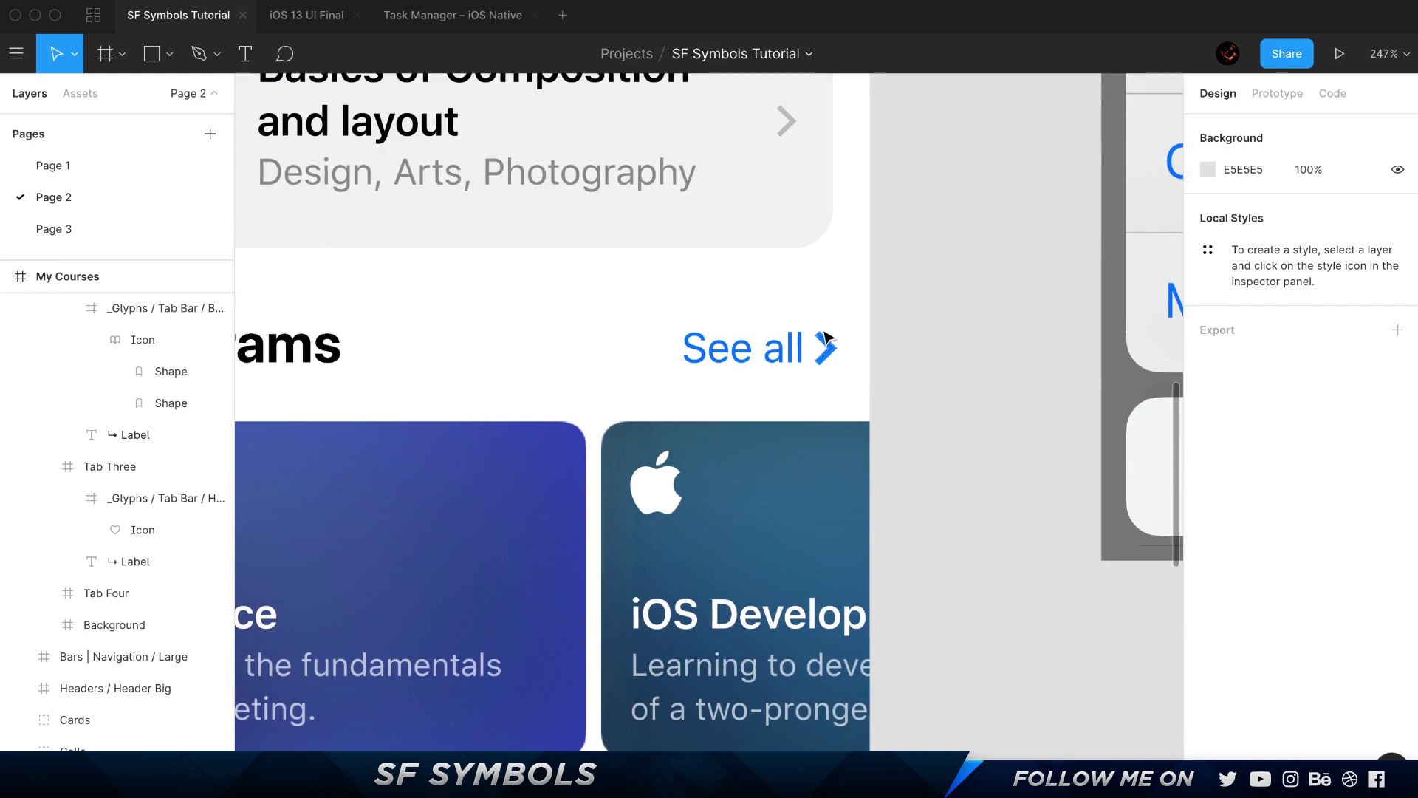
scroll(820, 384, down, 3)
scroll(826, 337, up, 5)
scroll(826, 336, up, 3)
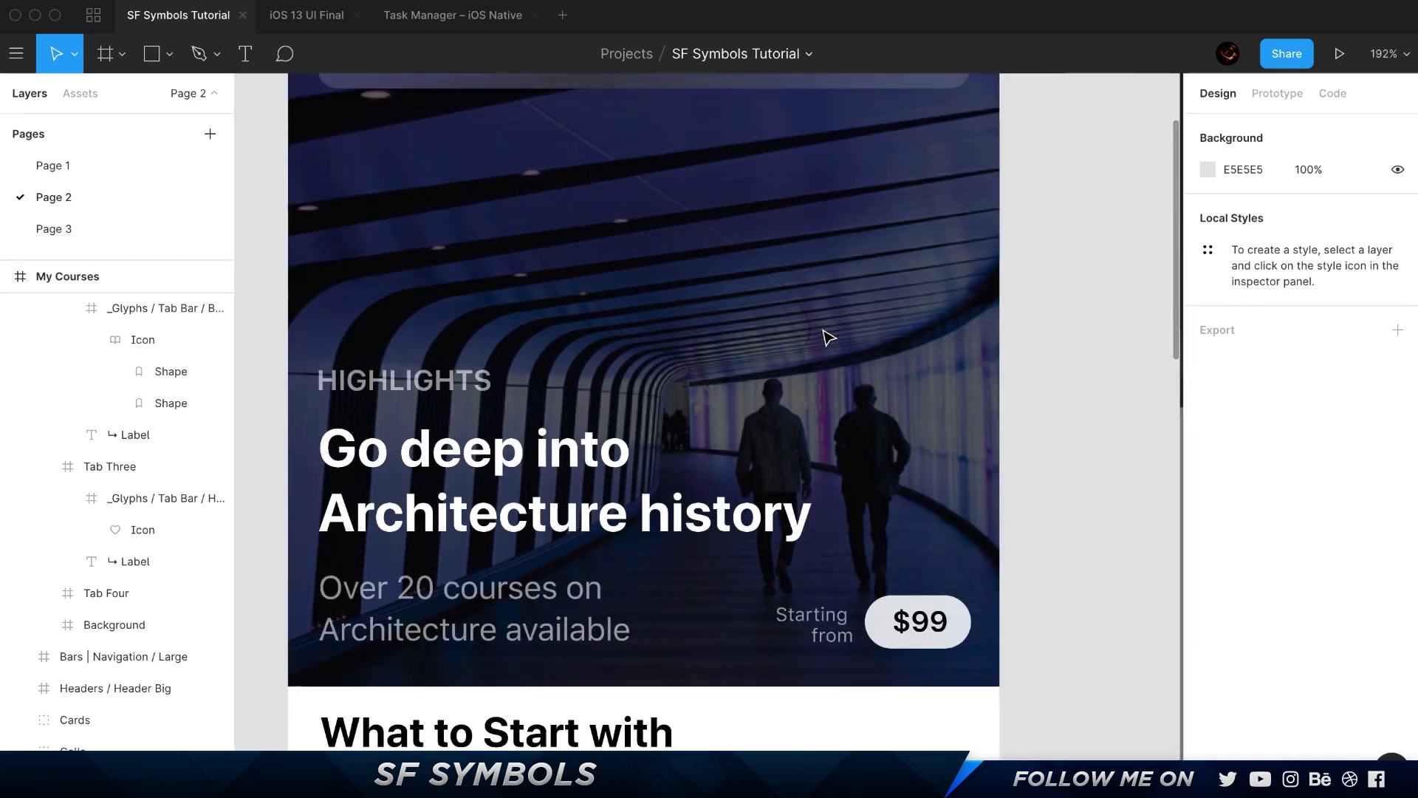
scroll(826, 336, right, 8)
scroll(826, 336, up, 2)
scroll(827, 337, down, 4)
scroll(827, 337, down, 4)
scroll(791, 342, left, 2)
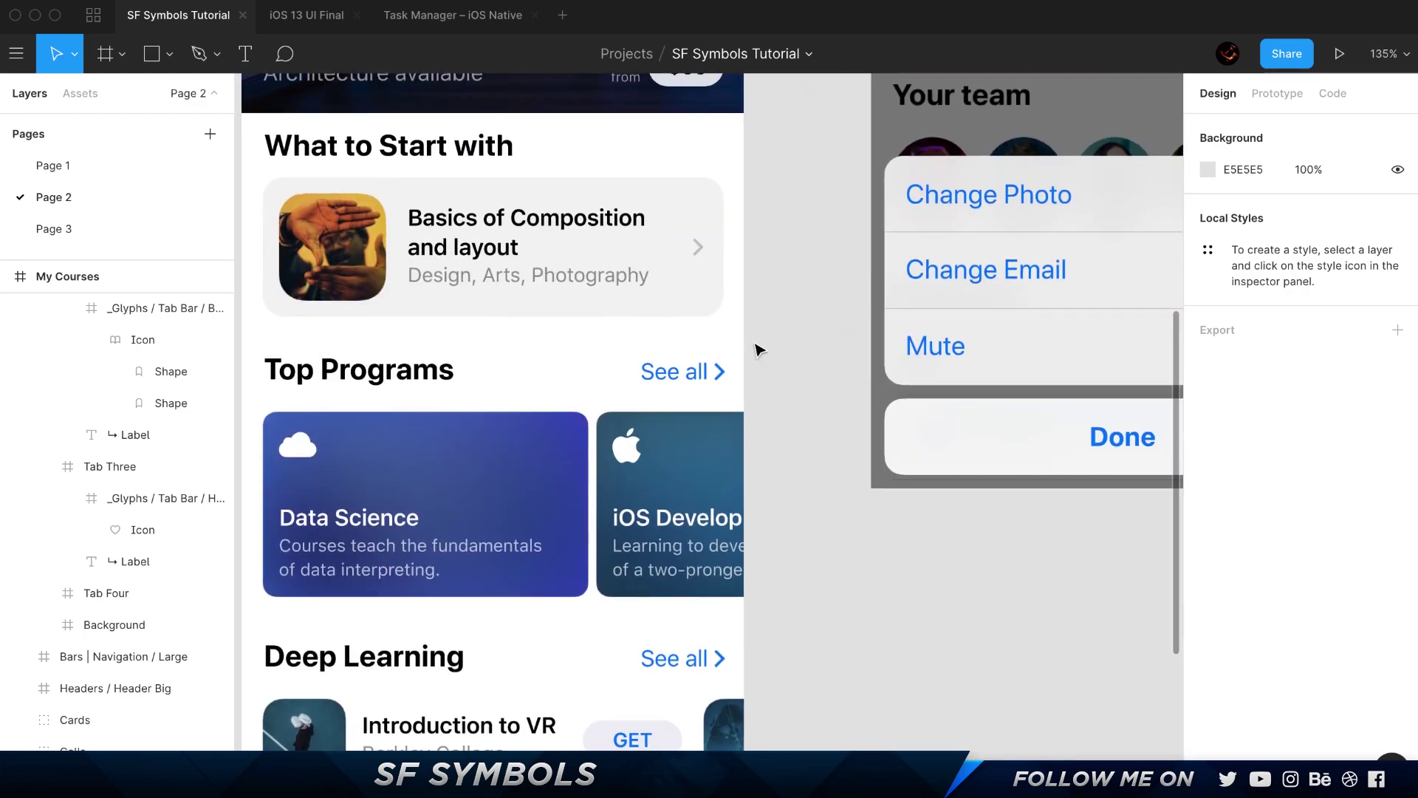
scroll(681, 396, up, 6)
scroll(690, 358, up, 4)
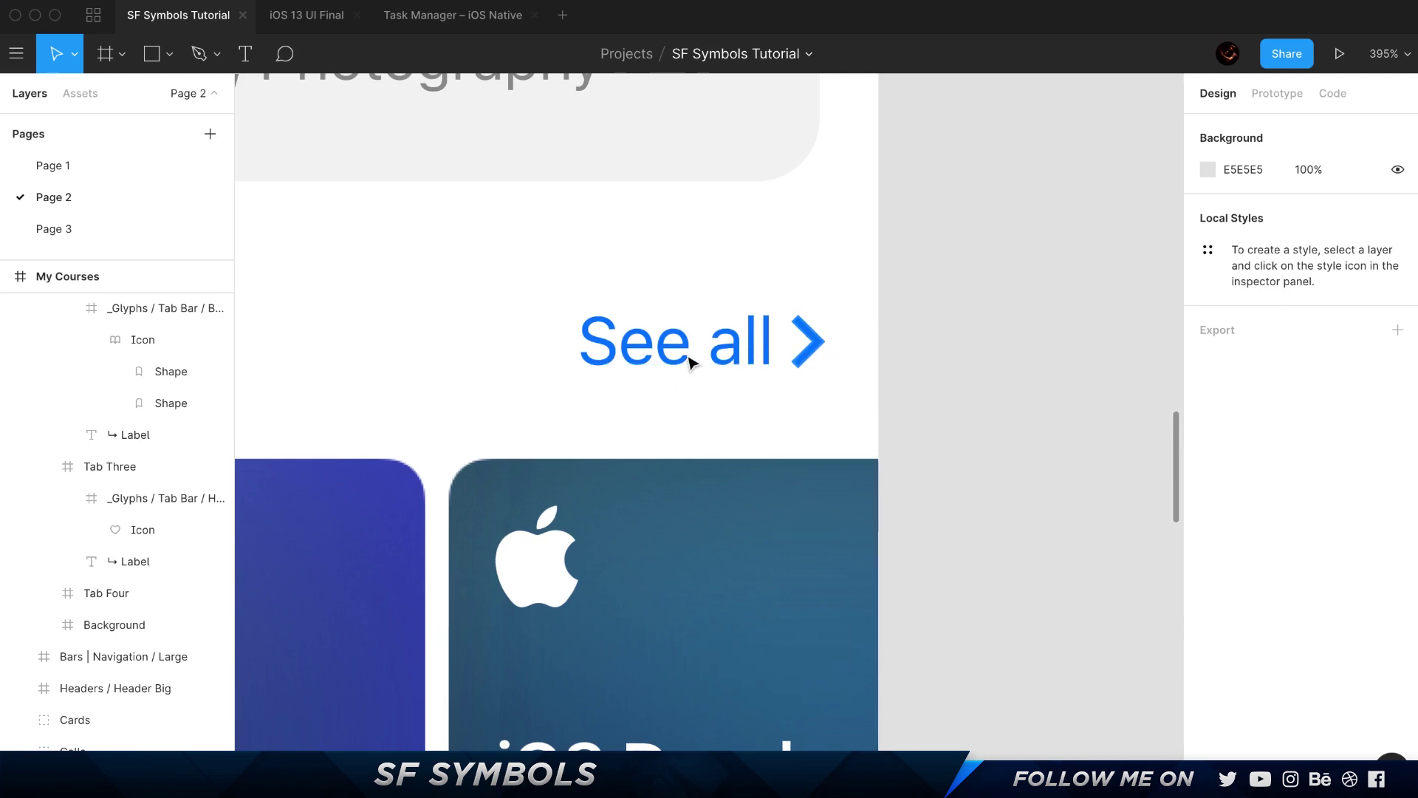
Duplicate the Top Programs See all label together with its disclosure chevron, placing the copy directly above the original
click(690, 358)
click(871, 340)
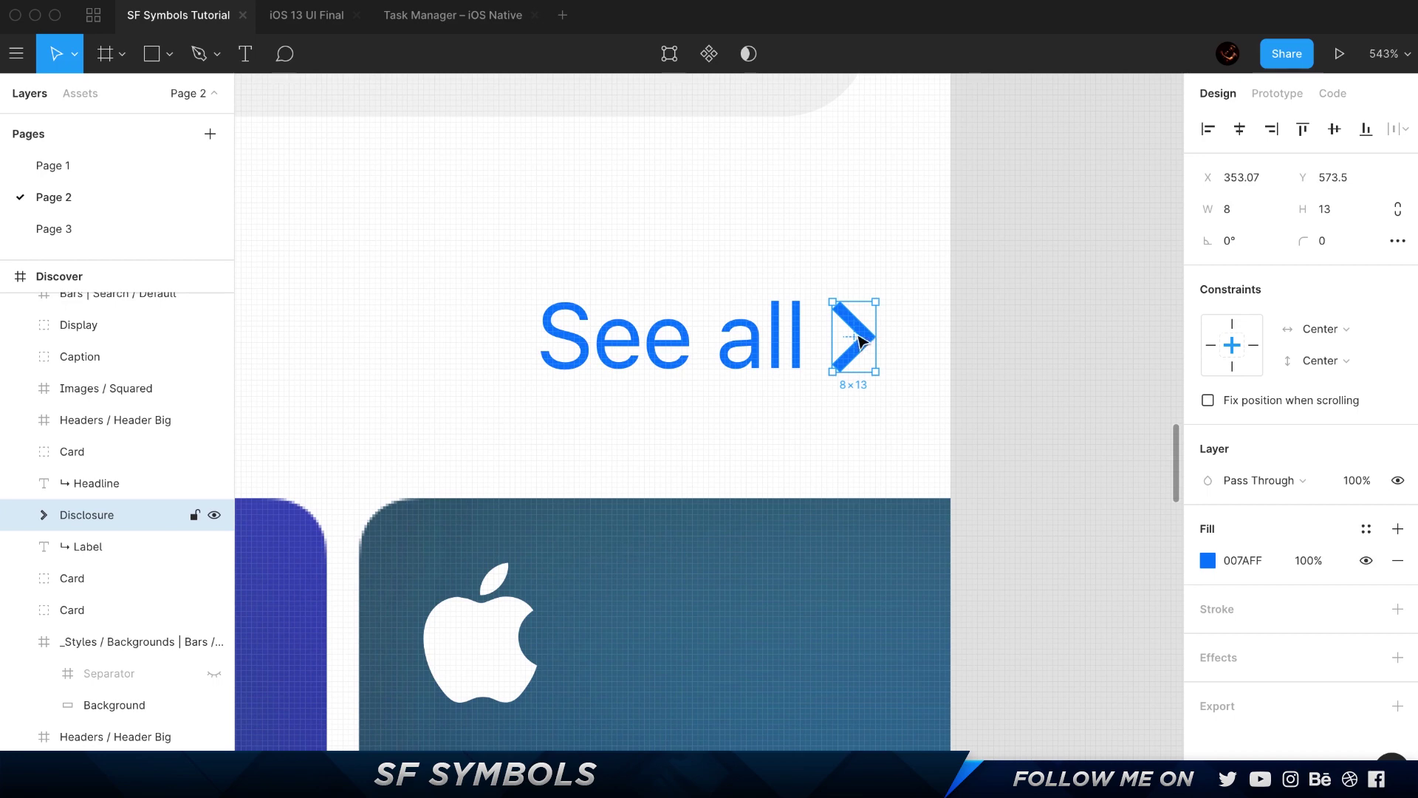
click(729, 351)
shift+click(853, 336)
drag(731, 367, 728, 215)
click(1035, 279)
Delete the chevron from the upper See all link and duplicate its label to the right as a separate text layer
scroll(898, 307, up, 3)
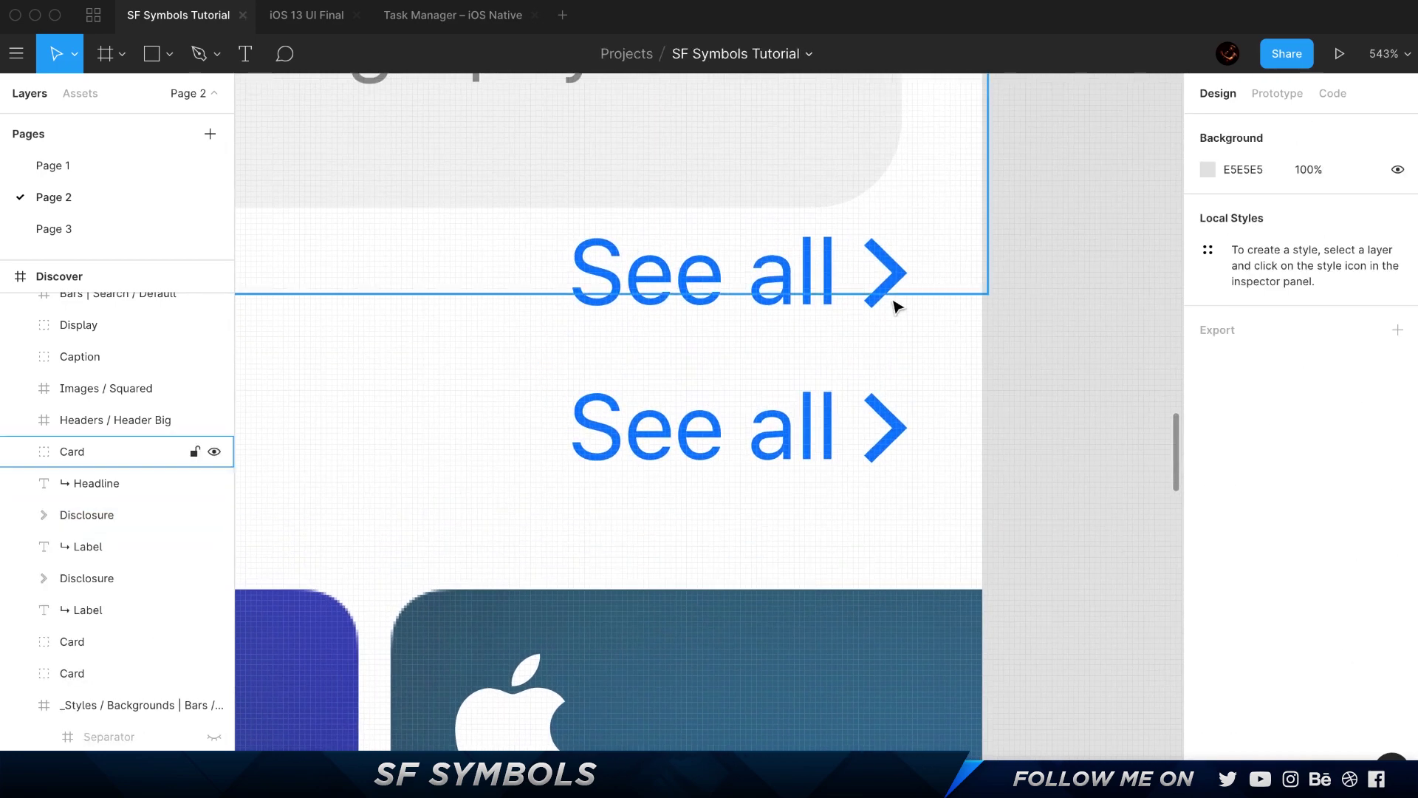
scroll(898, 307, up, 3)
click(747, 287)
double_click(766, 307)
shift+click(872, 307)
click(1070, 329)
click(877, 288)
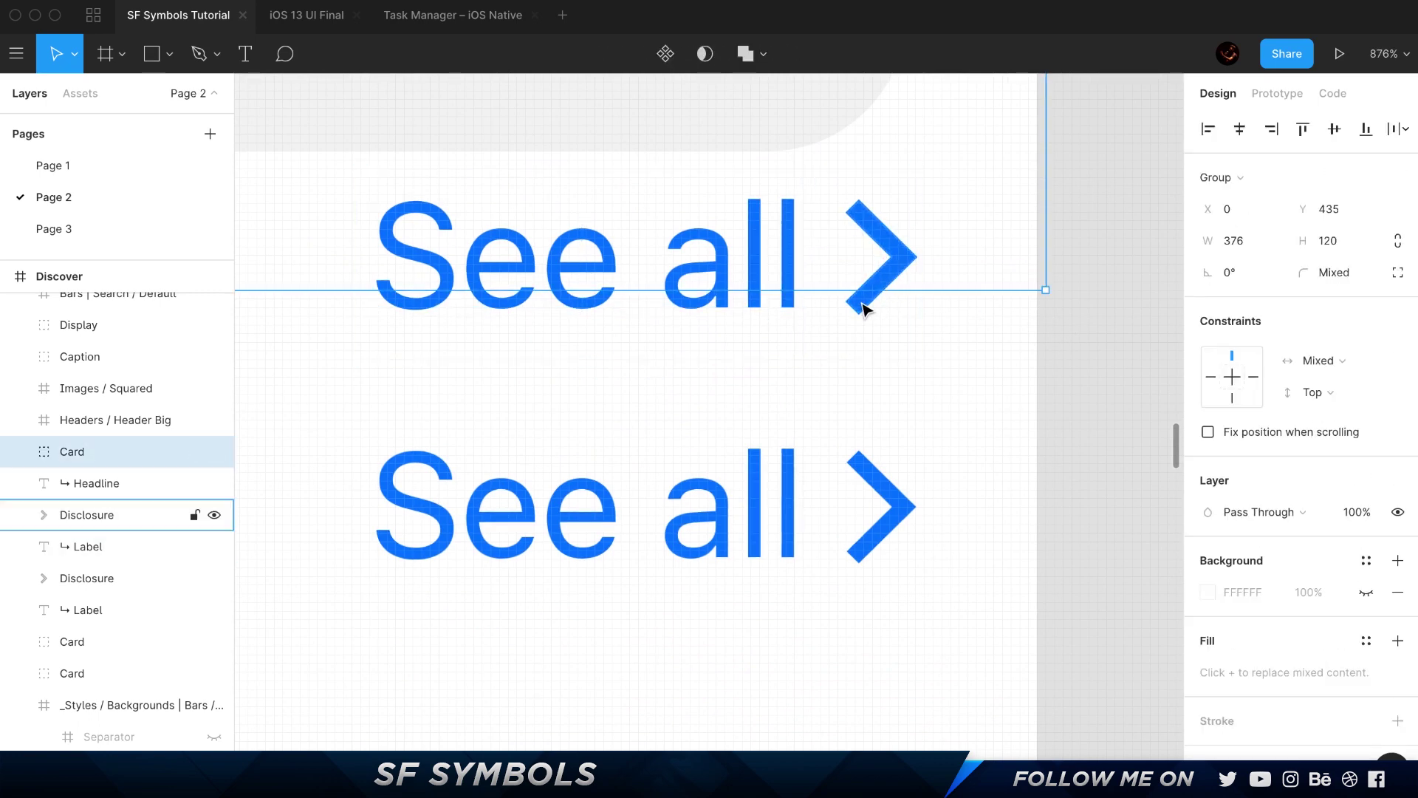
double_click(863, 307)
key(Delete)
click(493, 271)
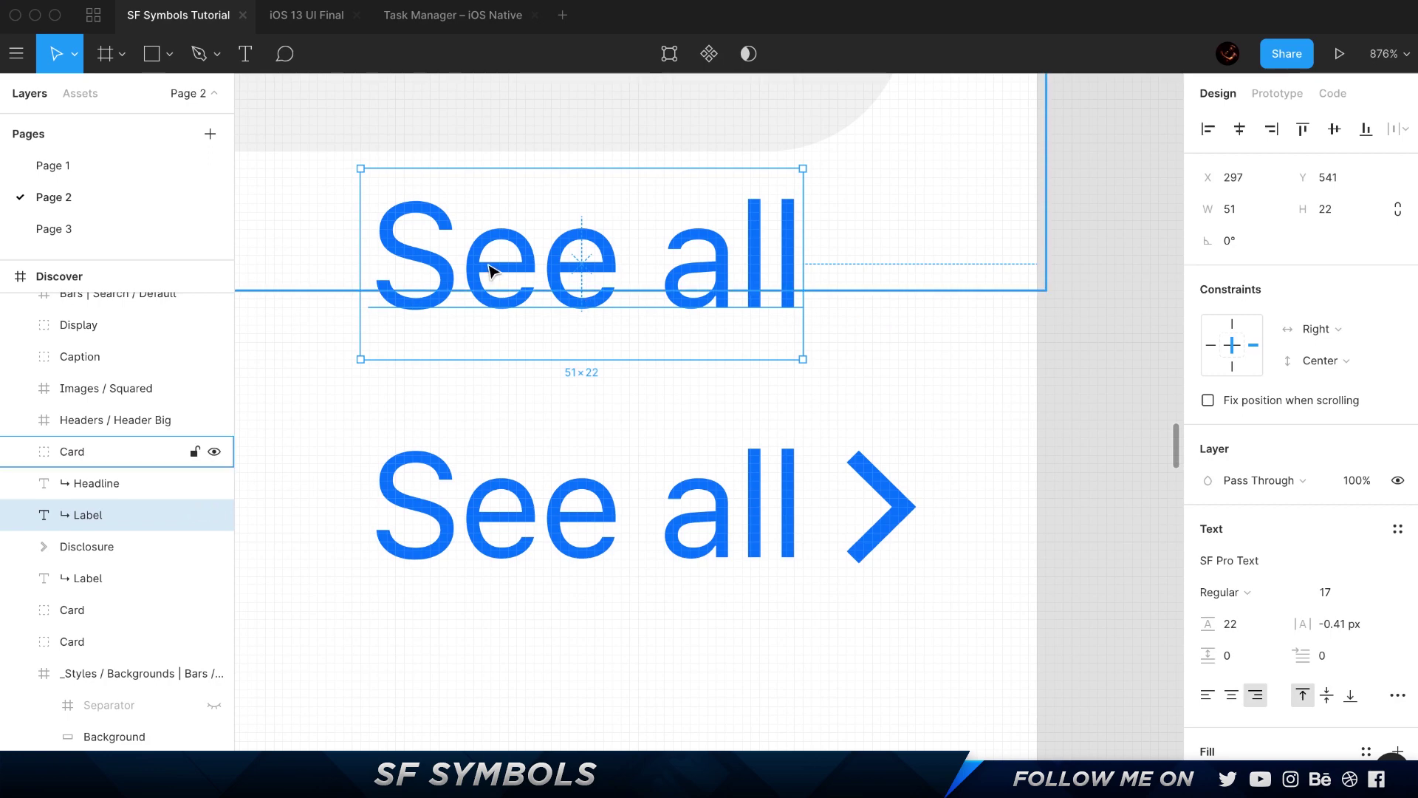
drag(475, 285, 808, 278)
Switch to the SF Symbols app, search for "chev" and copy the chevron.right symbol
key(super+Tab)
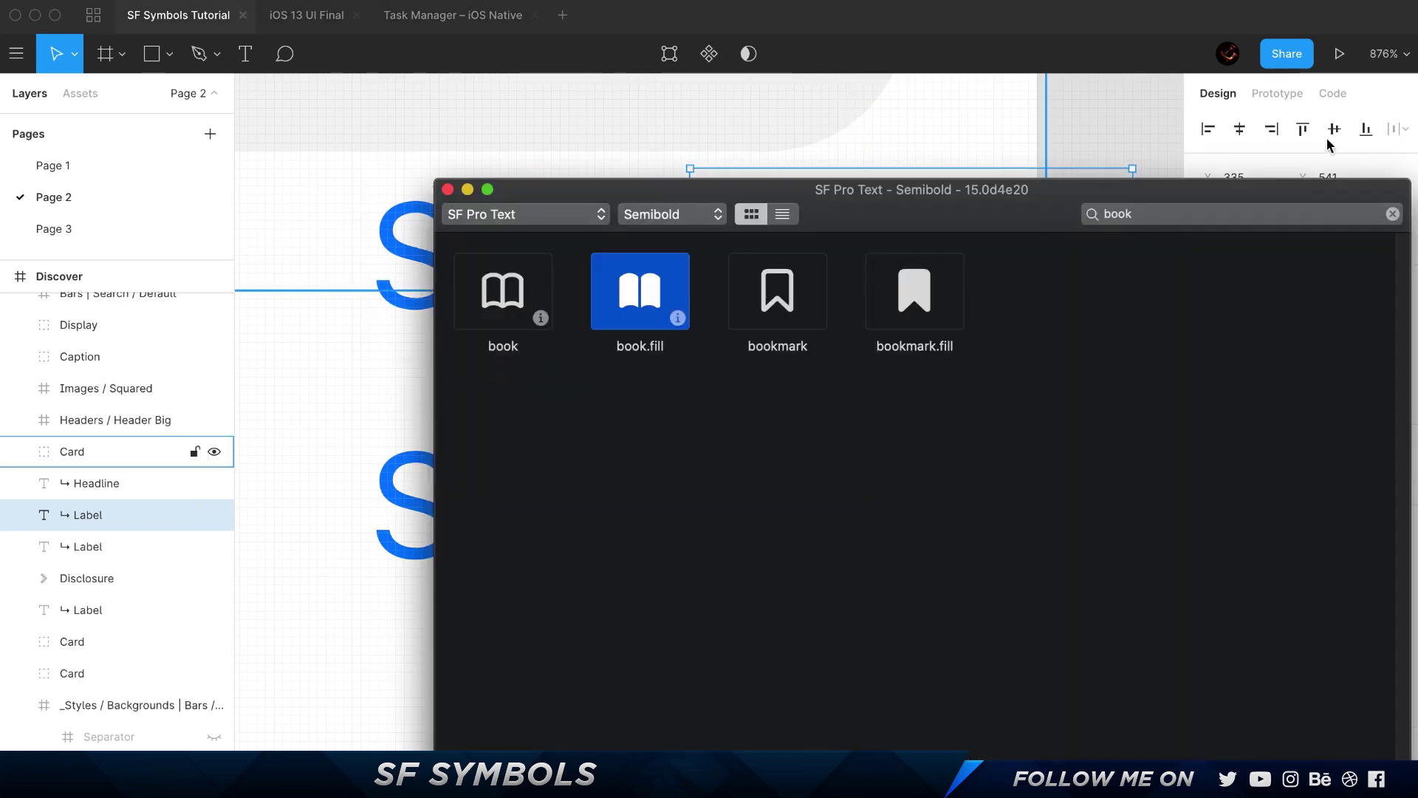
click(1158, 221)
text(che)
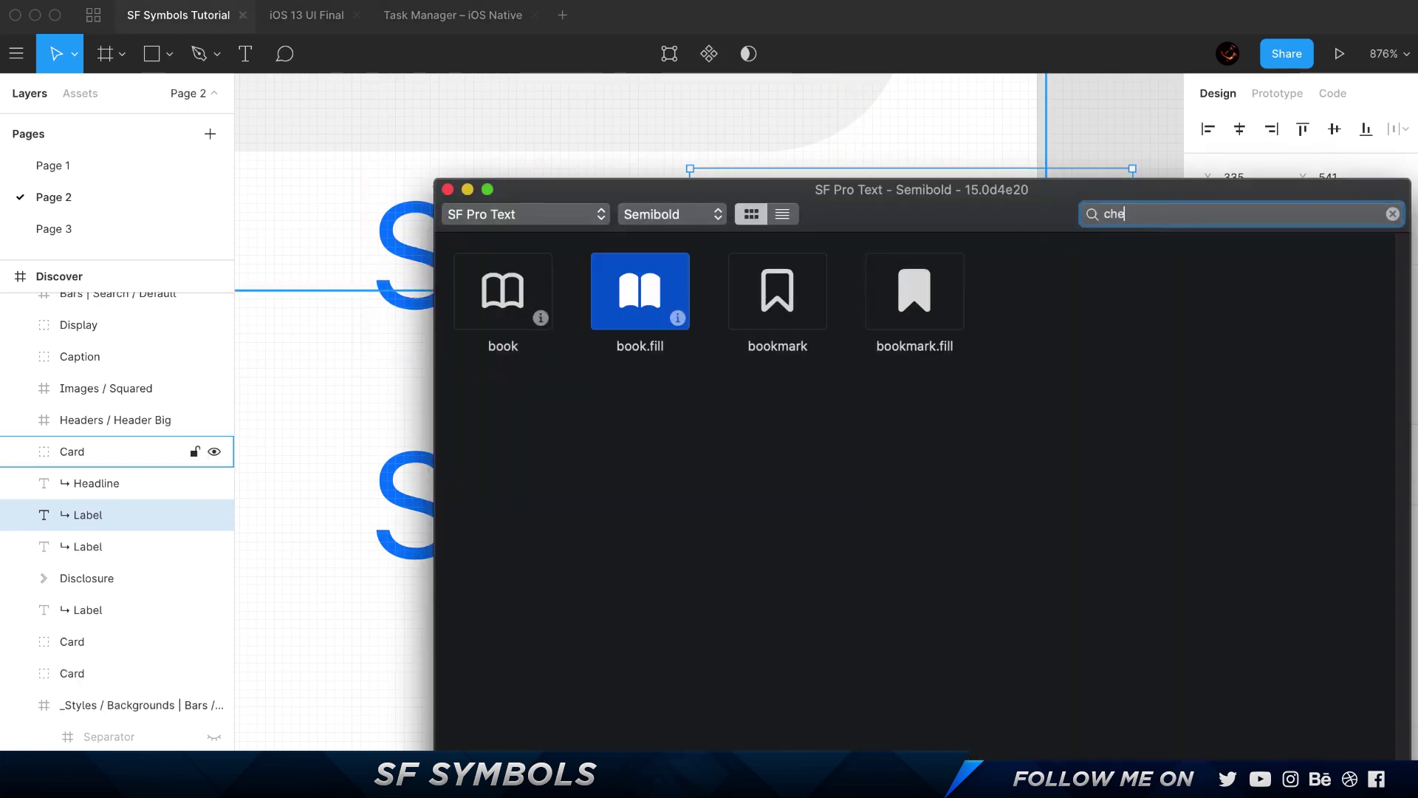
text(v)
scroll(1082, 502, down, 3)
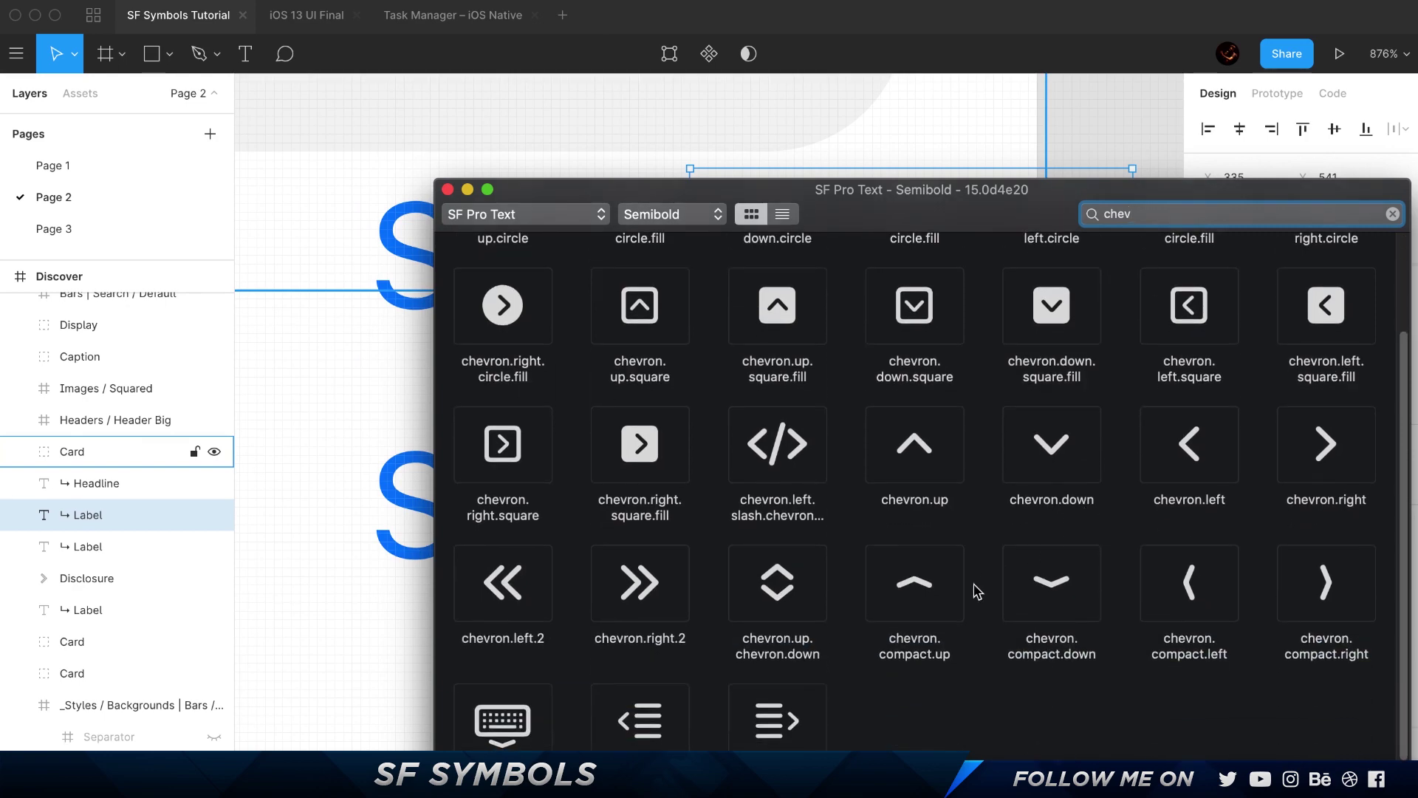
click(1301, 460)
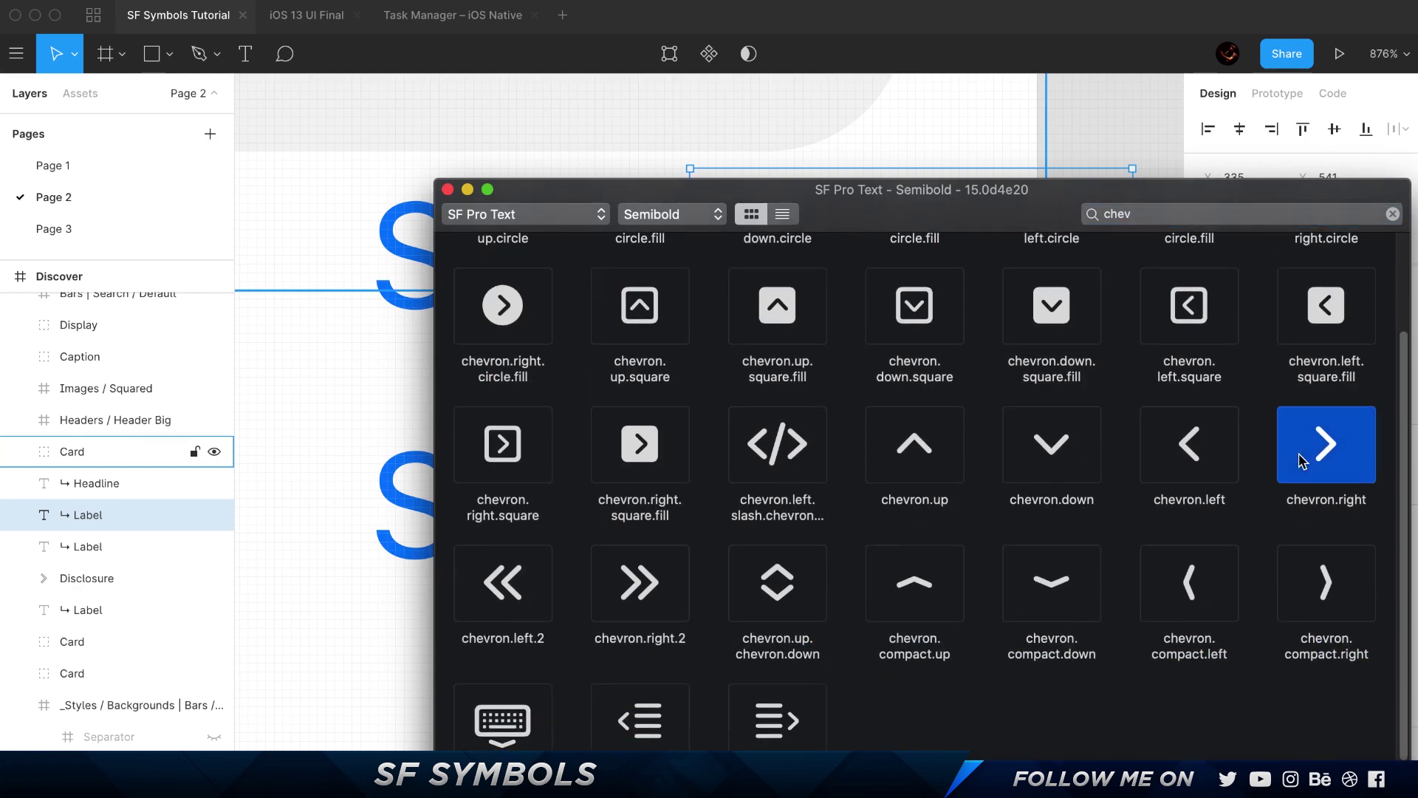
Back in Figma, replace the duplicated label's text with the copied chevron and place it right after the upper See all at X 350
key(super+Tab)
double_click(965, 251)
key(super+v)
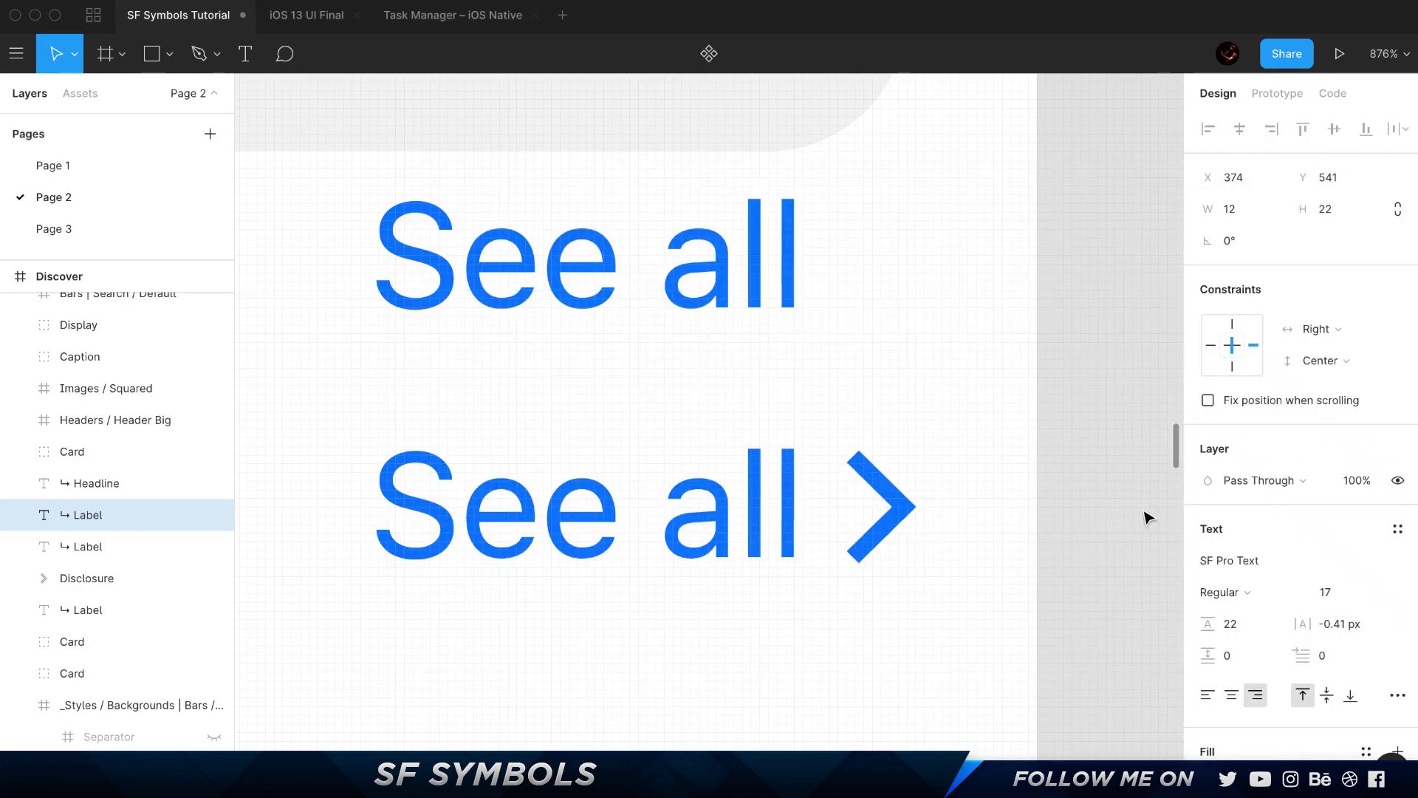
drag(1078, 305, 874, 308)
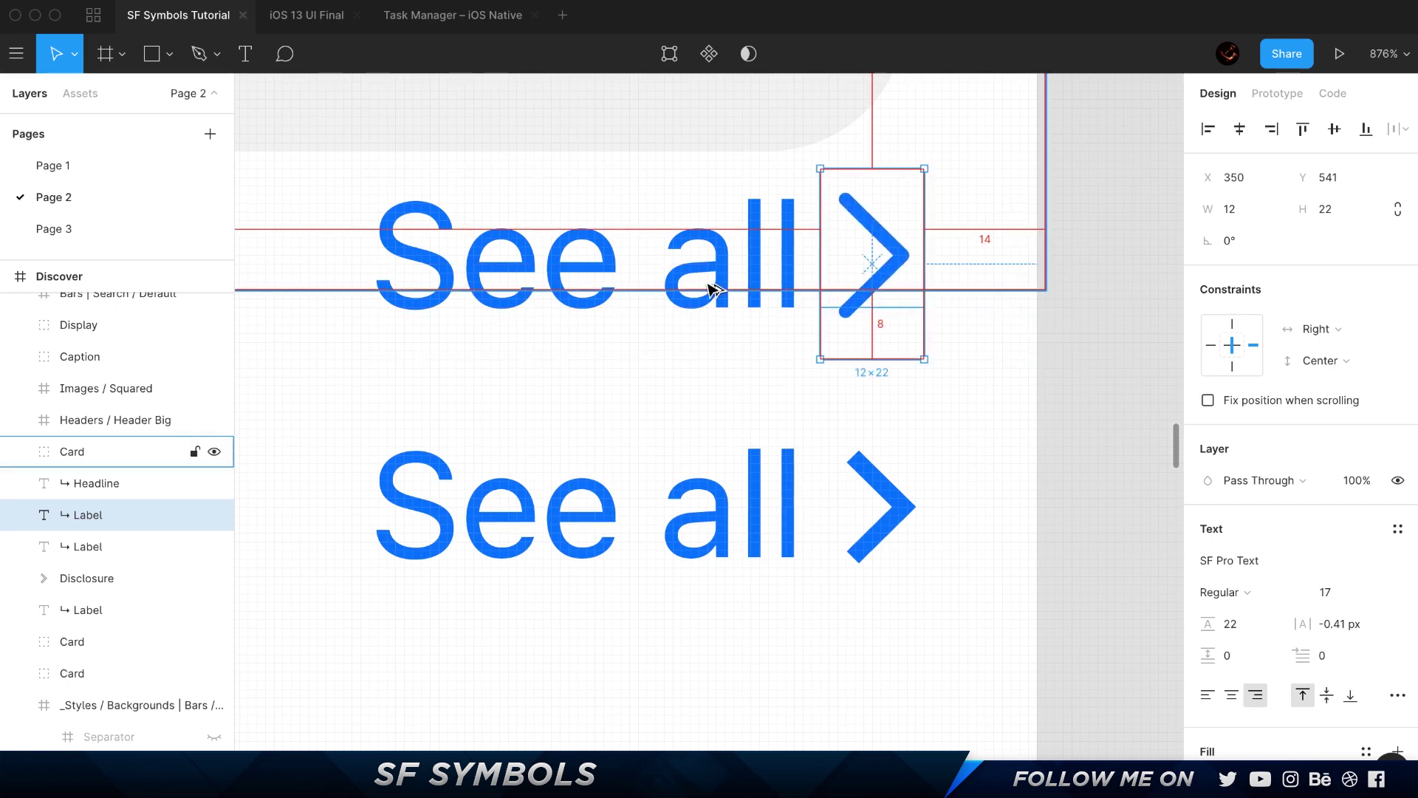
Check the spacing and alignment between the upper See all label and its new chevron symbol
click(754, 311)
shift+click(869, 307)
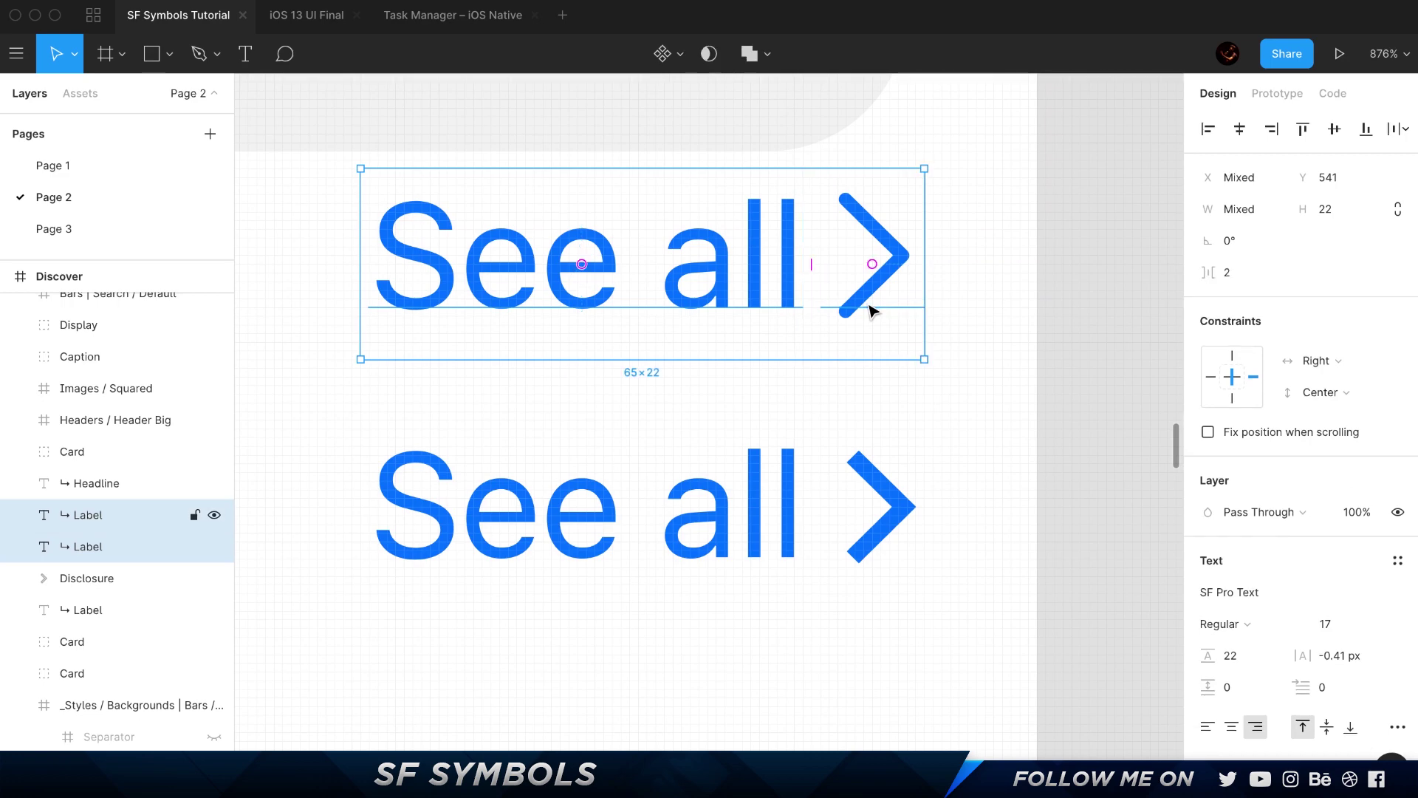
click(894, 414)
click(842, 310)
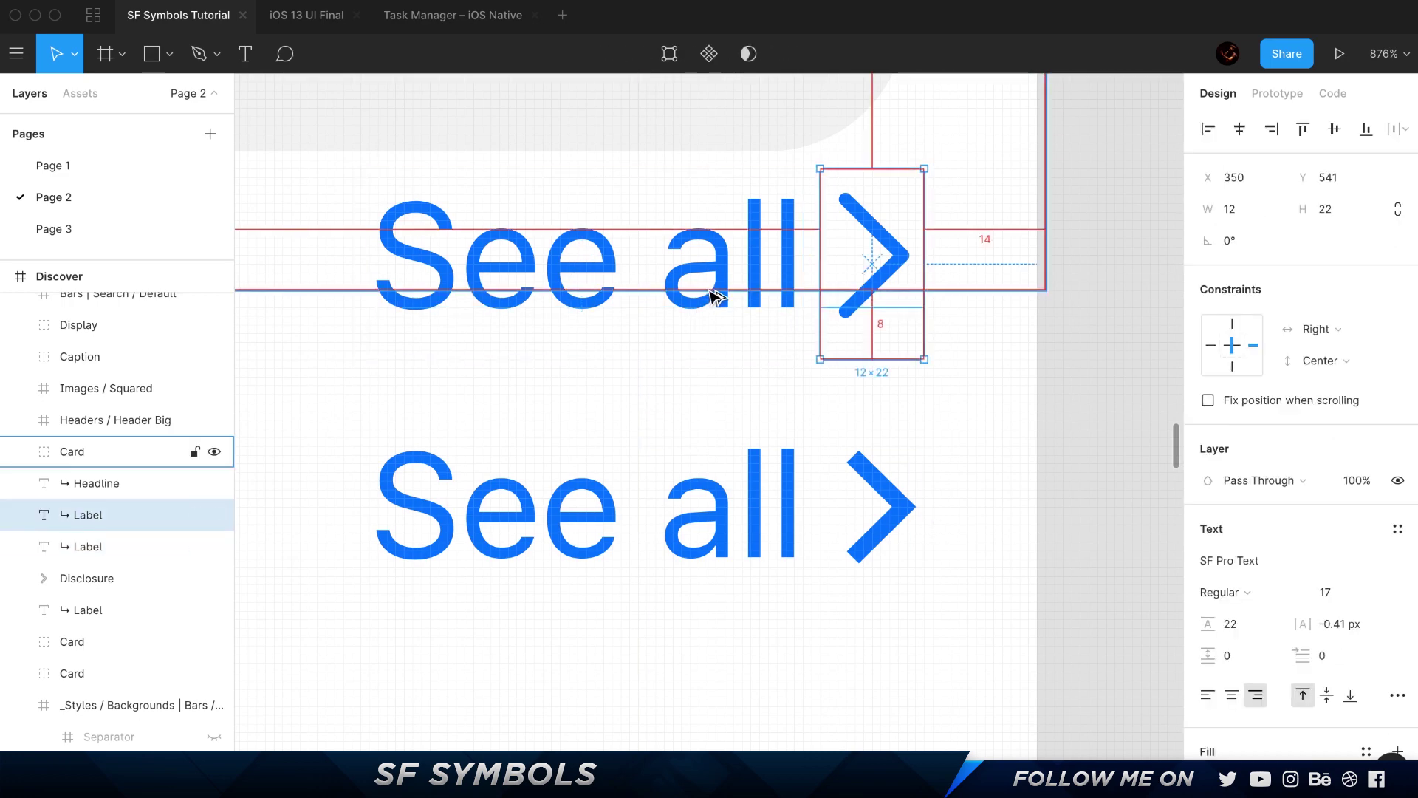
click(920, 421)
Delete the original lower See all label together with its disclosure chevron
scroll(920, 421, down, 3)
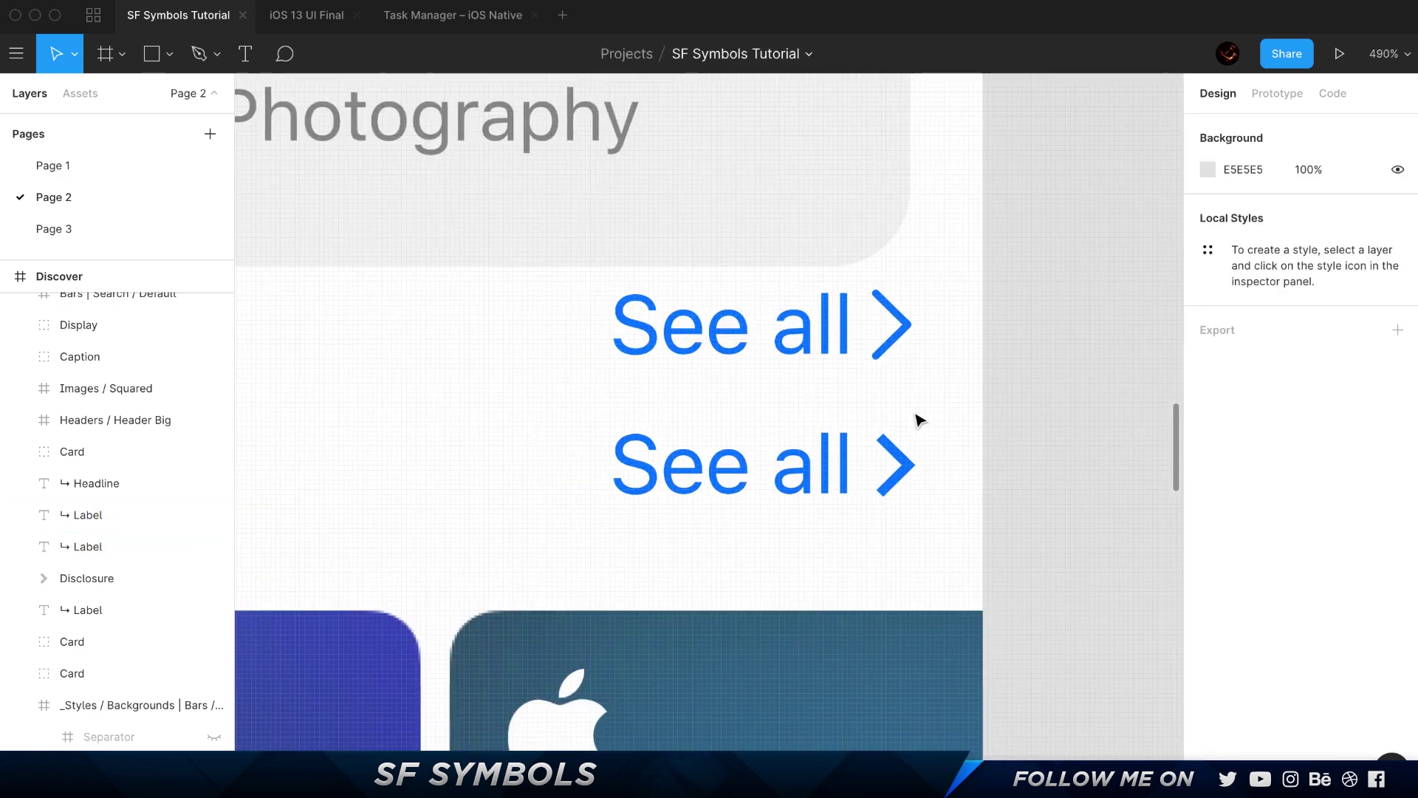
click(832, 351)
double_click(842, 365)
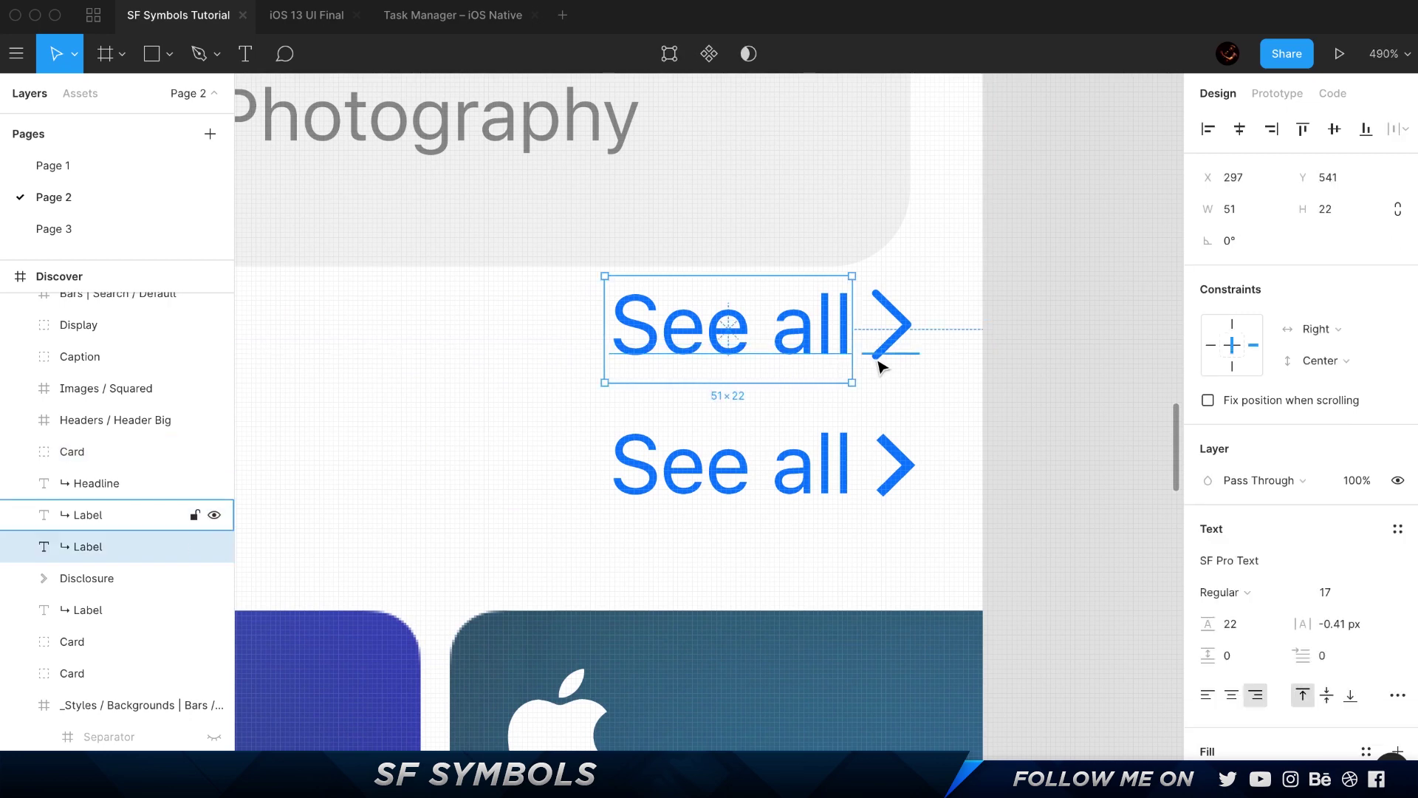
shift+click(880, 360)
click(787, 504)
click(738, 468)
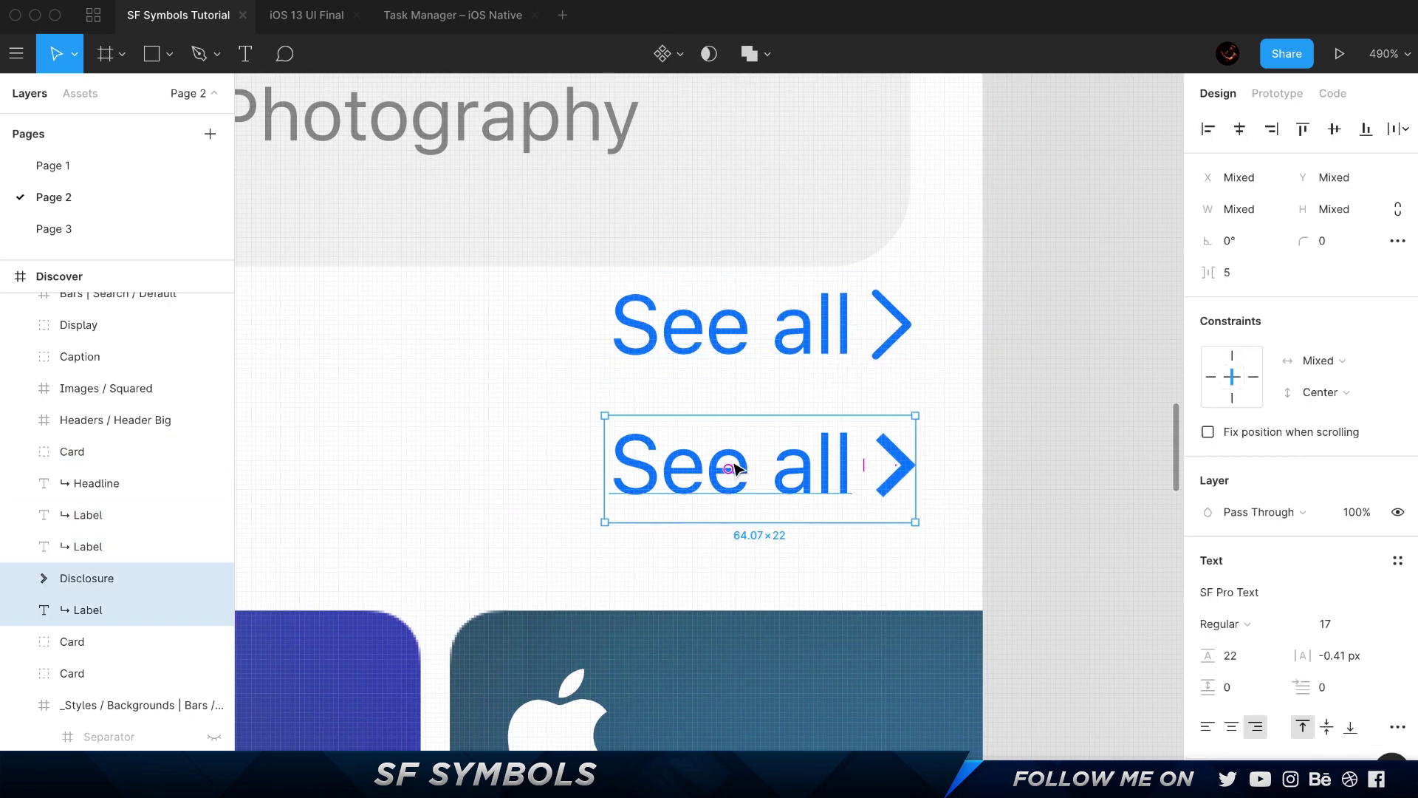
key(Delete)
Group the remaining See all label with its chevron symbol and move the group down to Y 571, into the original link's place
click(846, 353)
shift+click(907, 347)
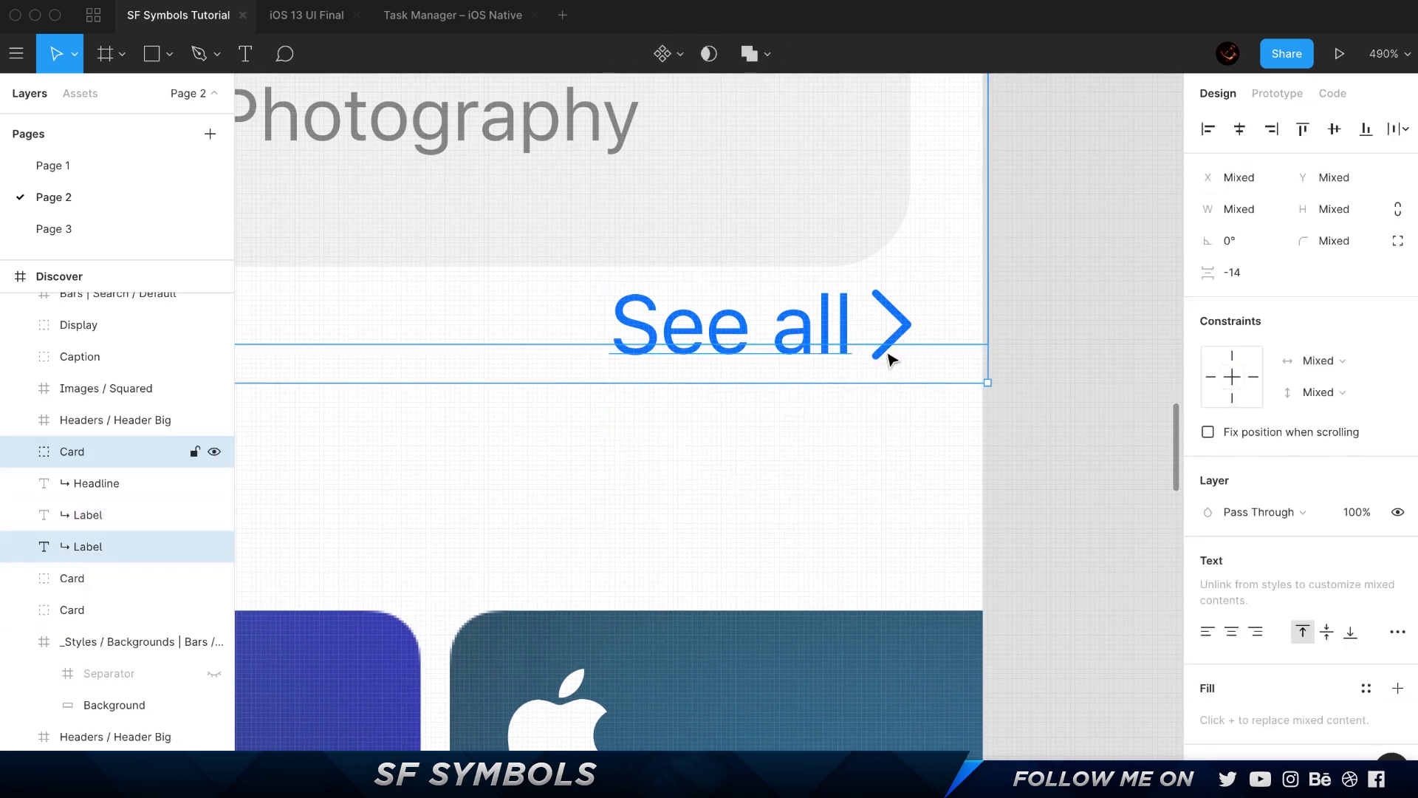
click(902, 421)
click(888, 367)
shift+click(787, 351)
shift+click(830, 358)
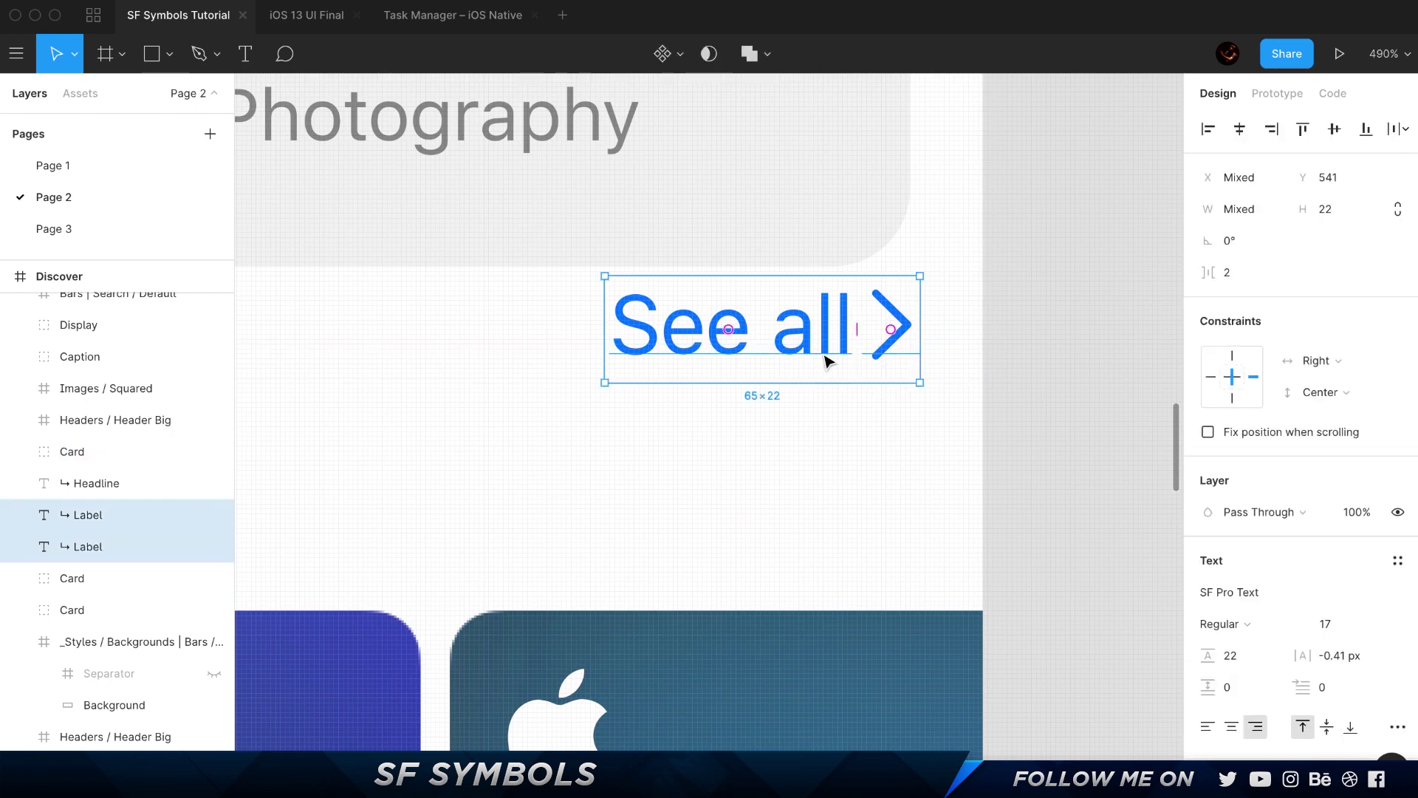
key(super+g)
drag(831, 360, 832, 508)
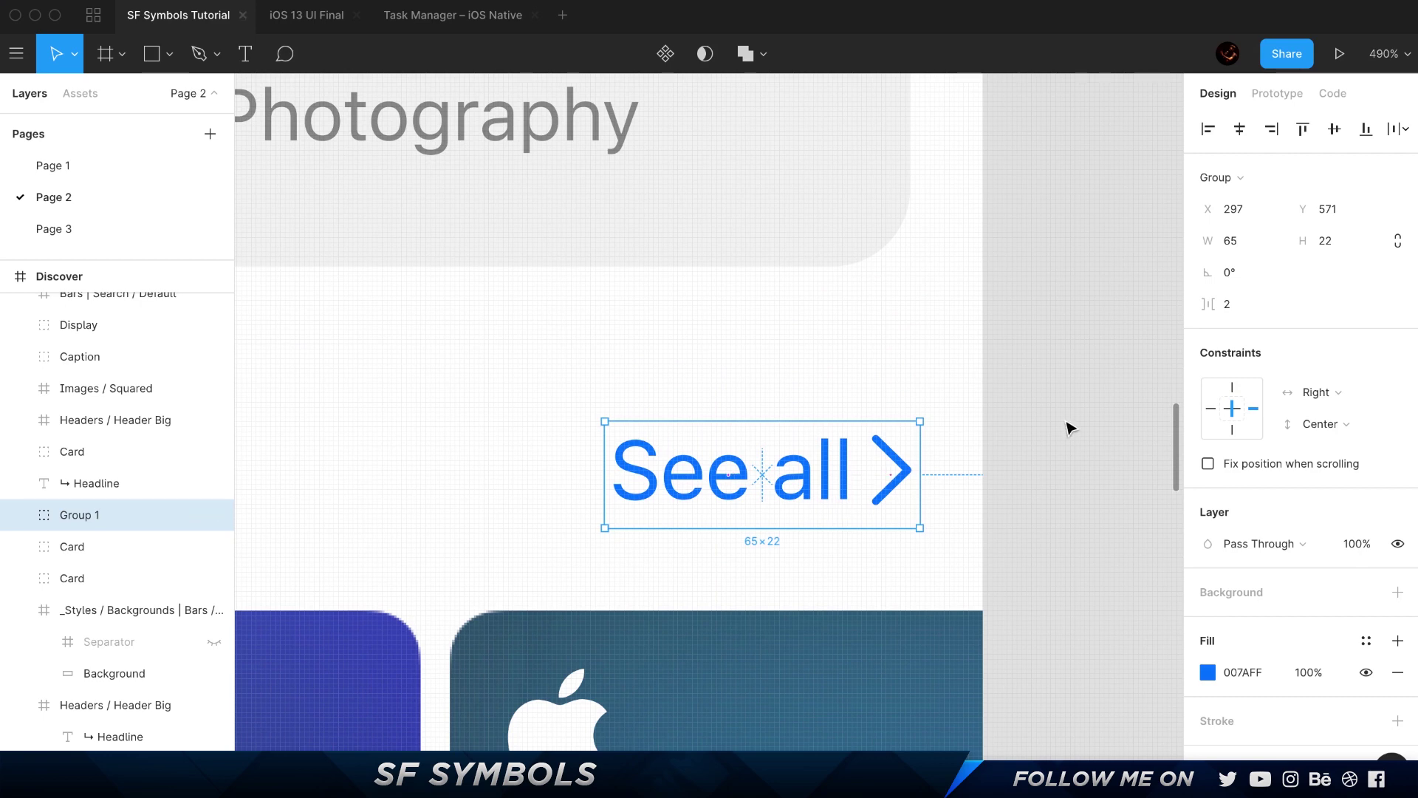
click(1070, 425)
scroll(931, 466, down, 5)
scroll(933, 466, up, 5)
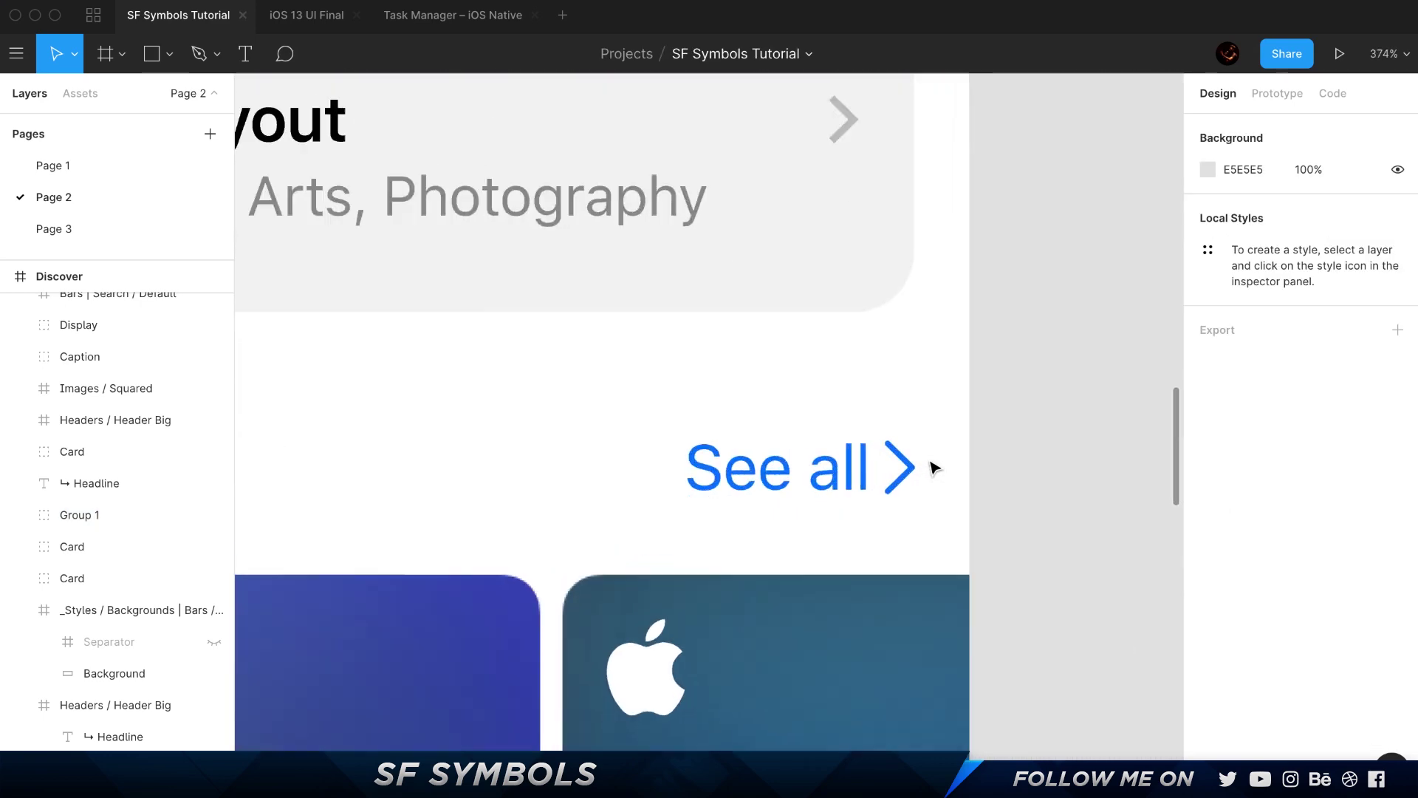
scroll(931, 468, up, 2)
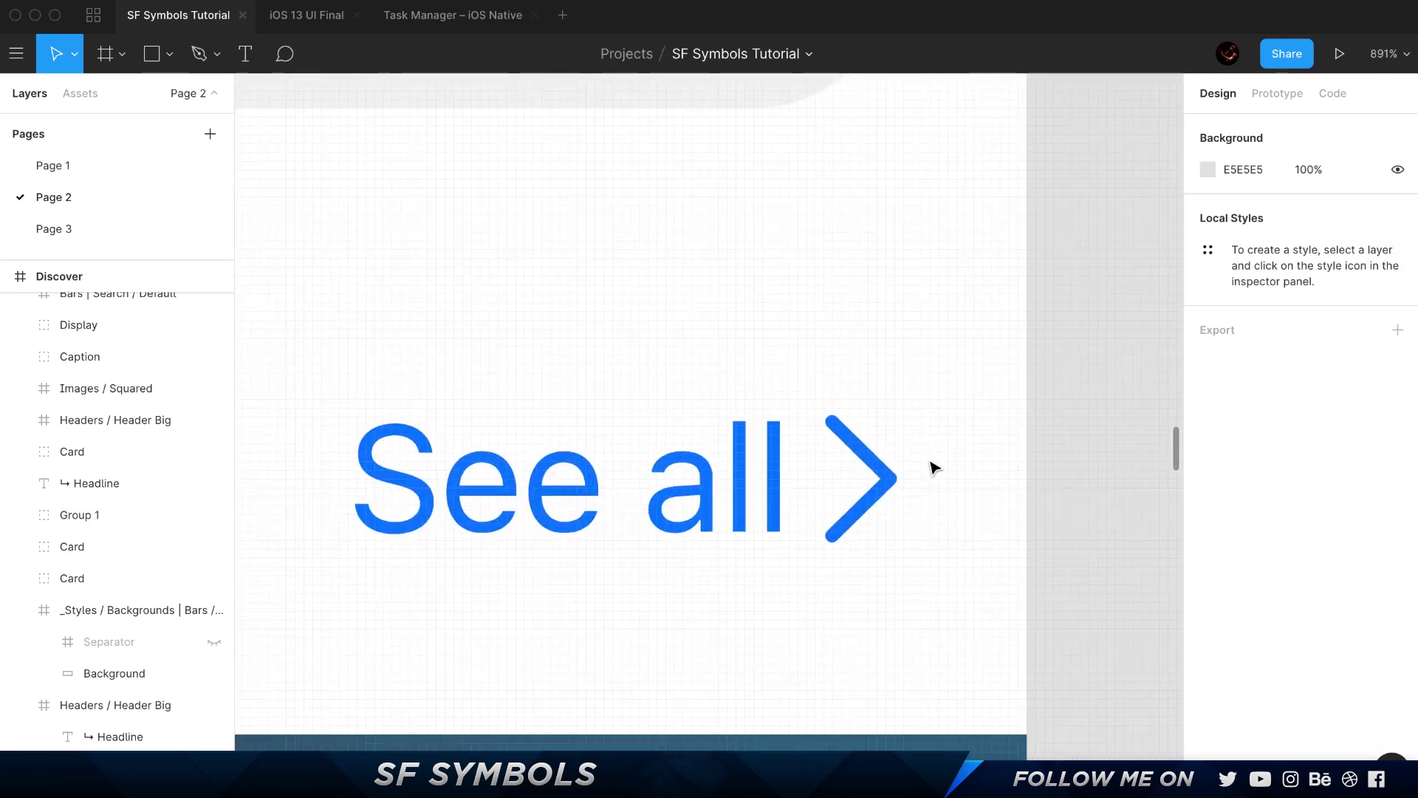
Set the See all label's font weight to Bold
click(773, 484)
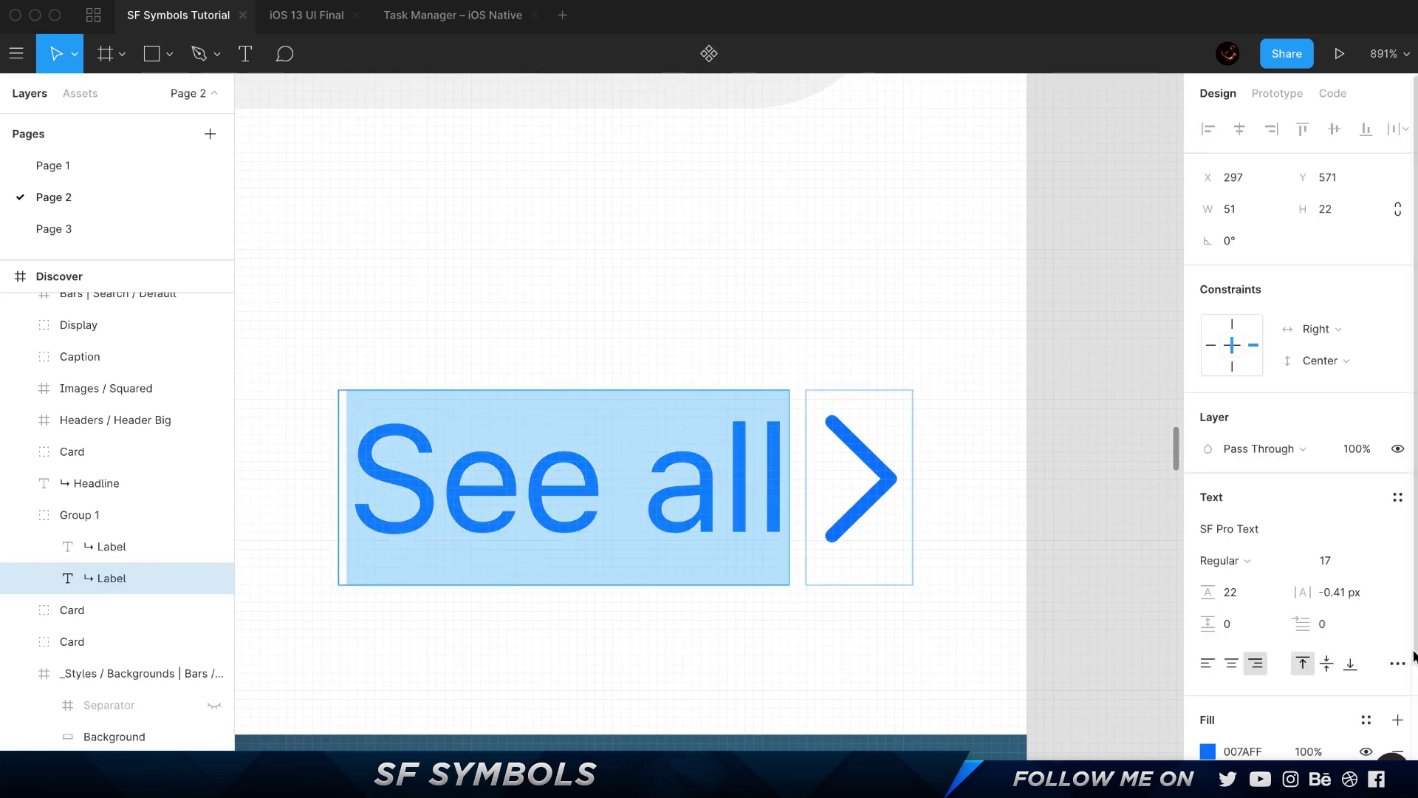
click(1262, 569)
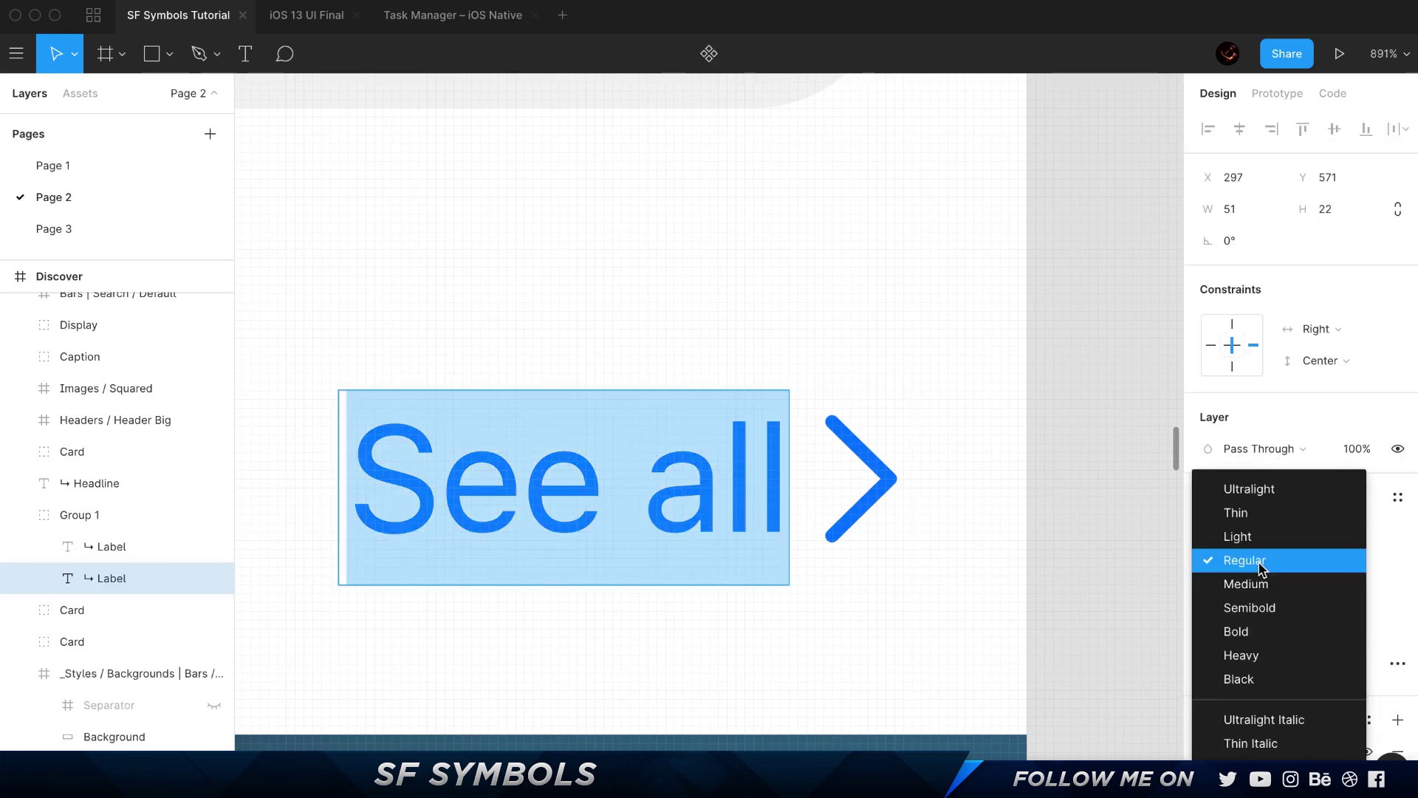
click(1259, 633)
scroll(1115, 558, down, 2)
scroll(1115, 558, down, 3)
click(1115, 558)
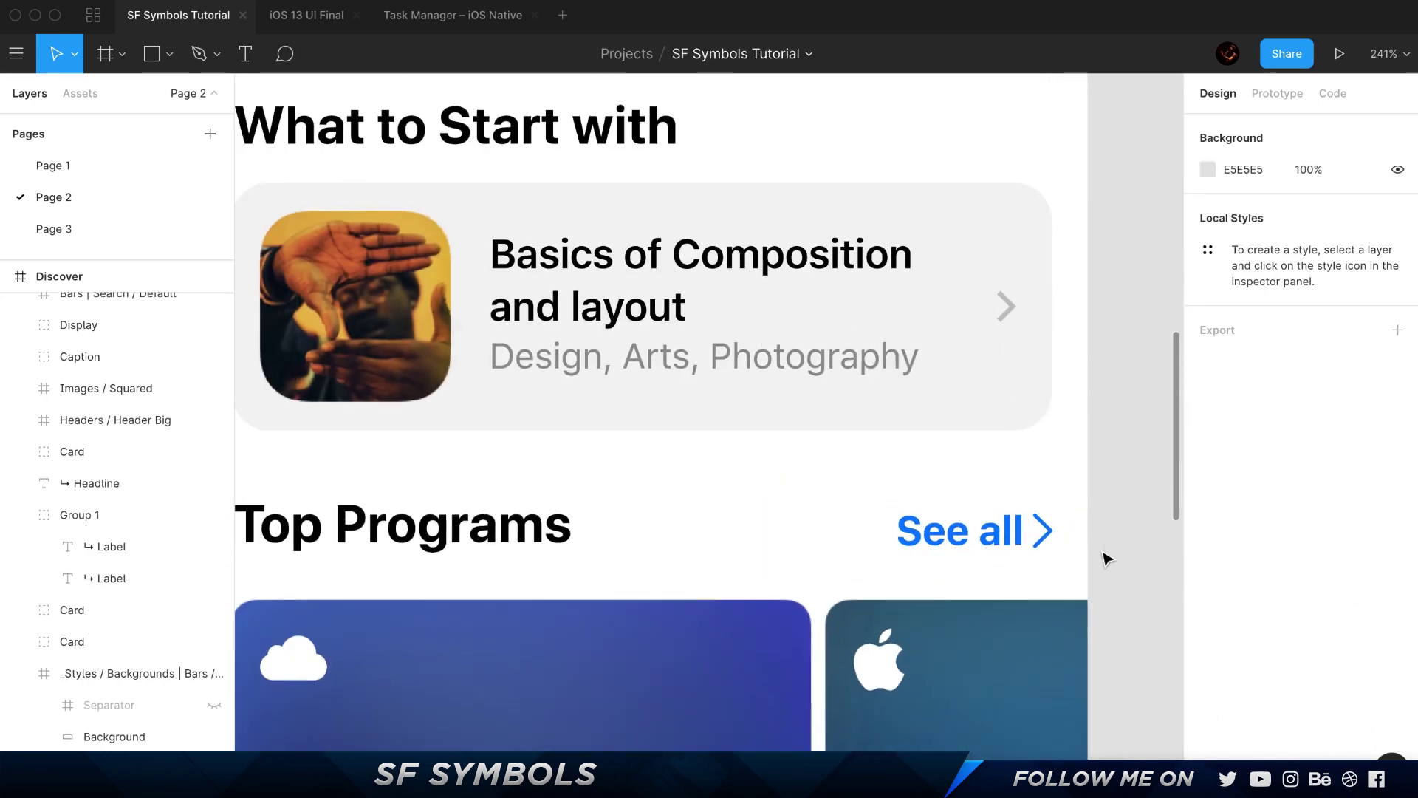
Set the chevron symbol beside See all to the Bold font weight
scroll(1020, 545, up, 3)
scroll(1023, 526, right, 3)
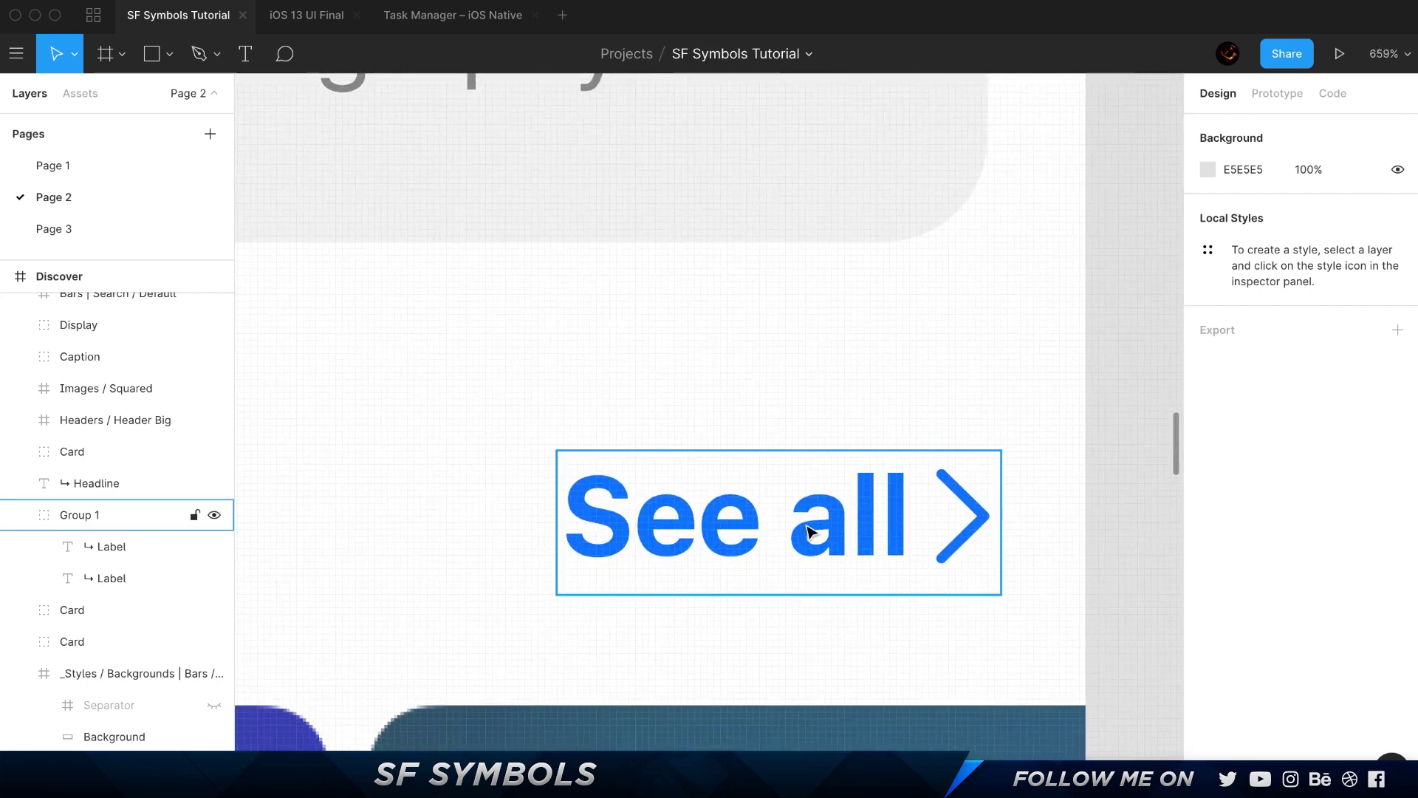
super+click(986, 517)
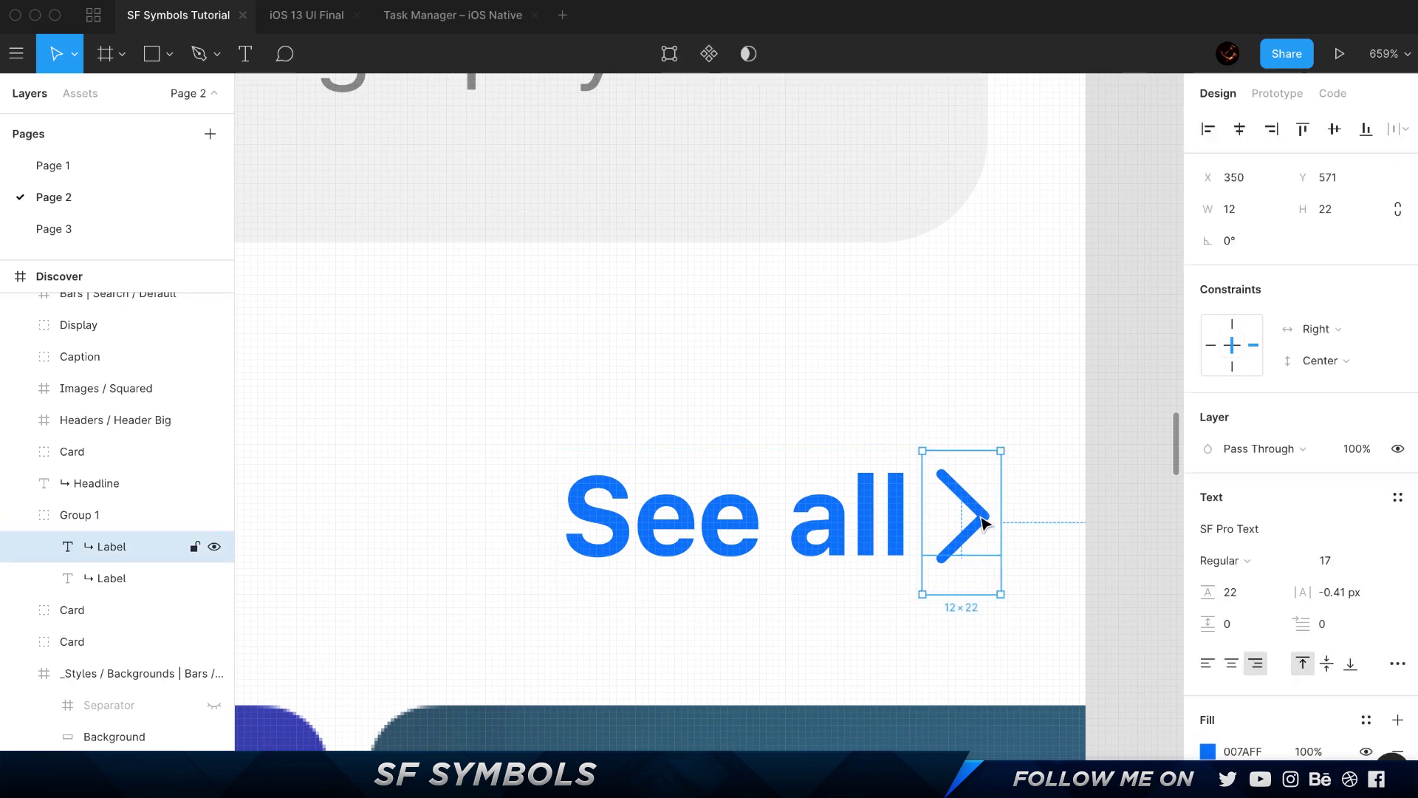
click(1226, 561)
click(1238, 629)
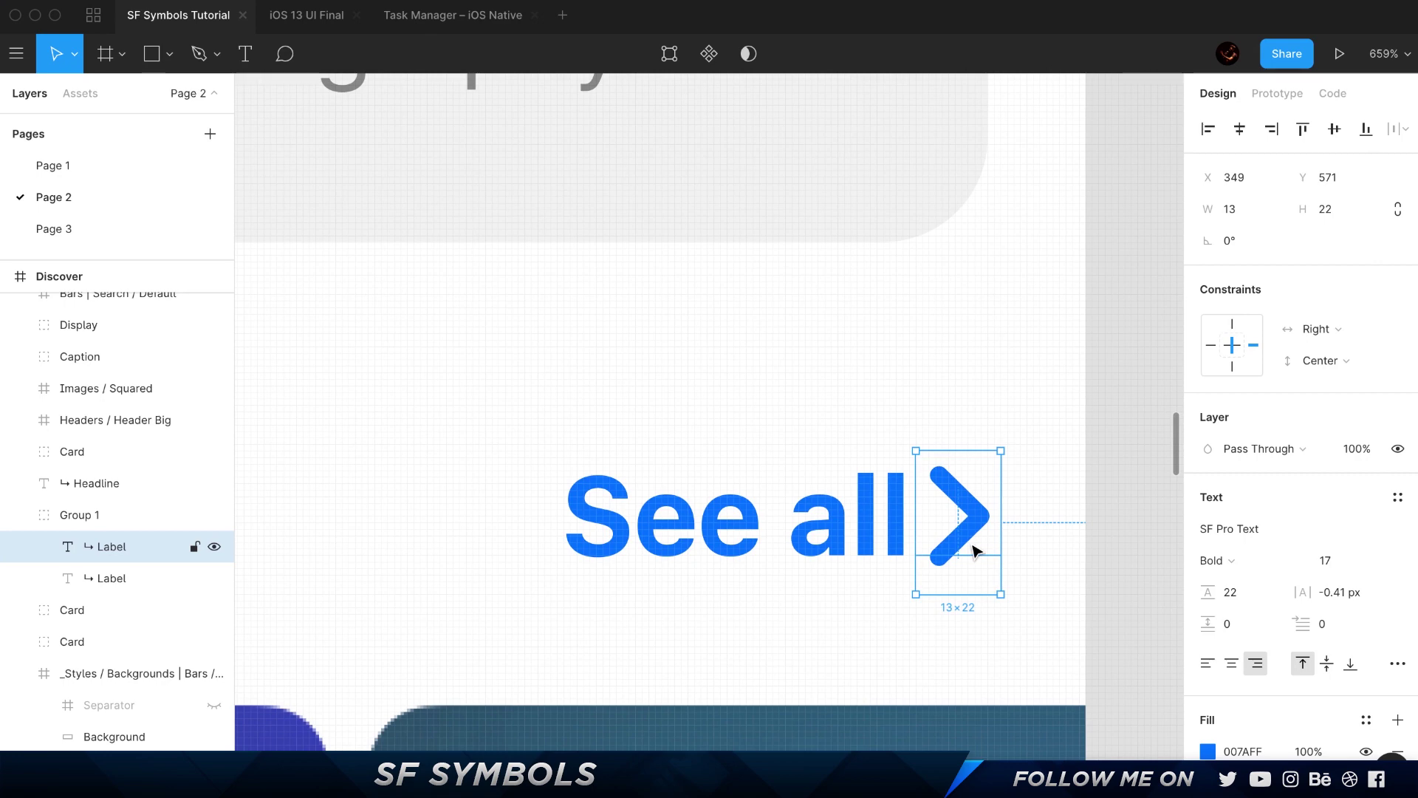
Nudge the See all label slightly left to widen the gap before the bold chevron
click(817, 516)
key(shift+Left)
key(shift+Left)
key(shift+Right)
key(shift+Right)
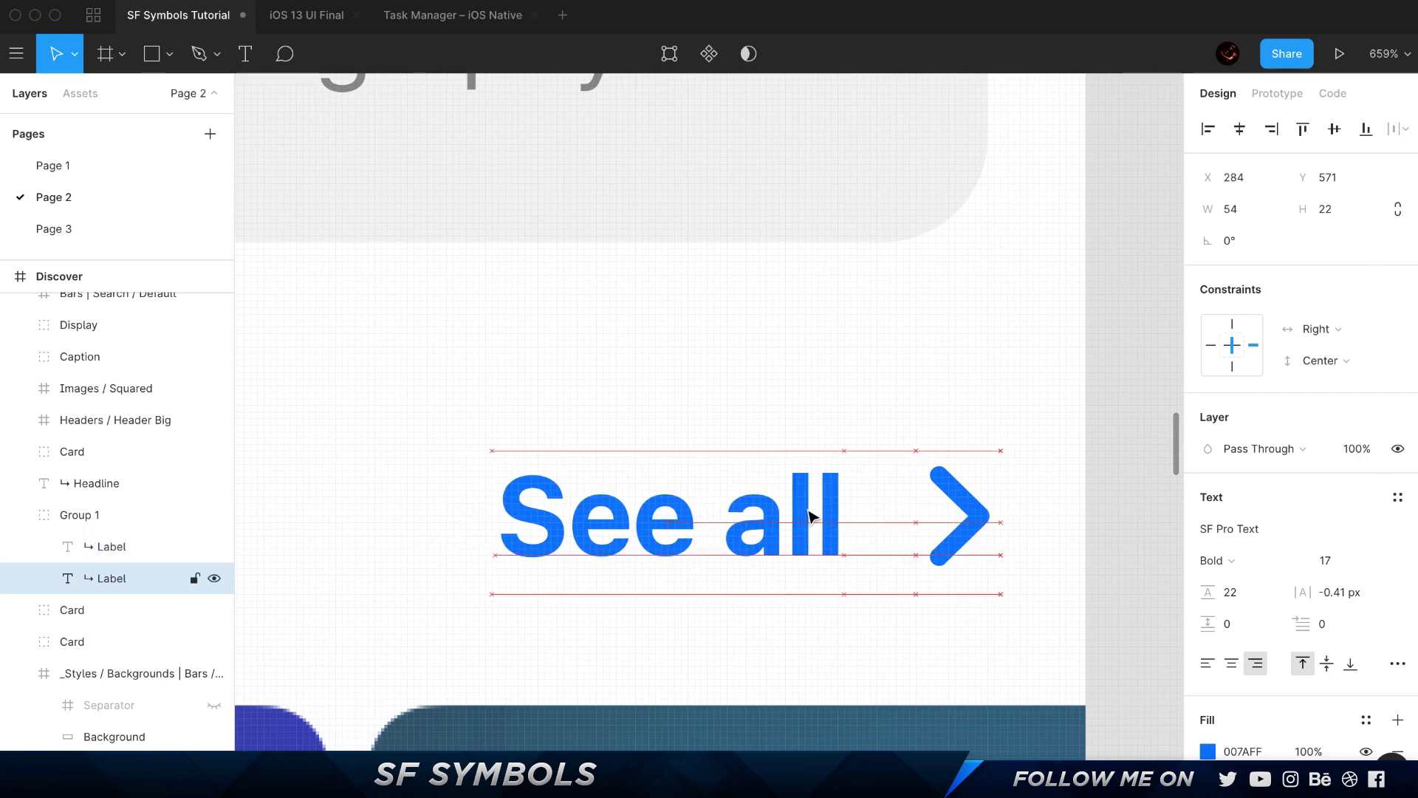
click(1077, 517)
scroll(1077, 516, down, 3)
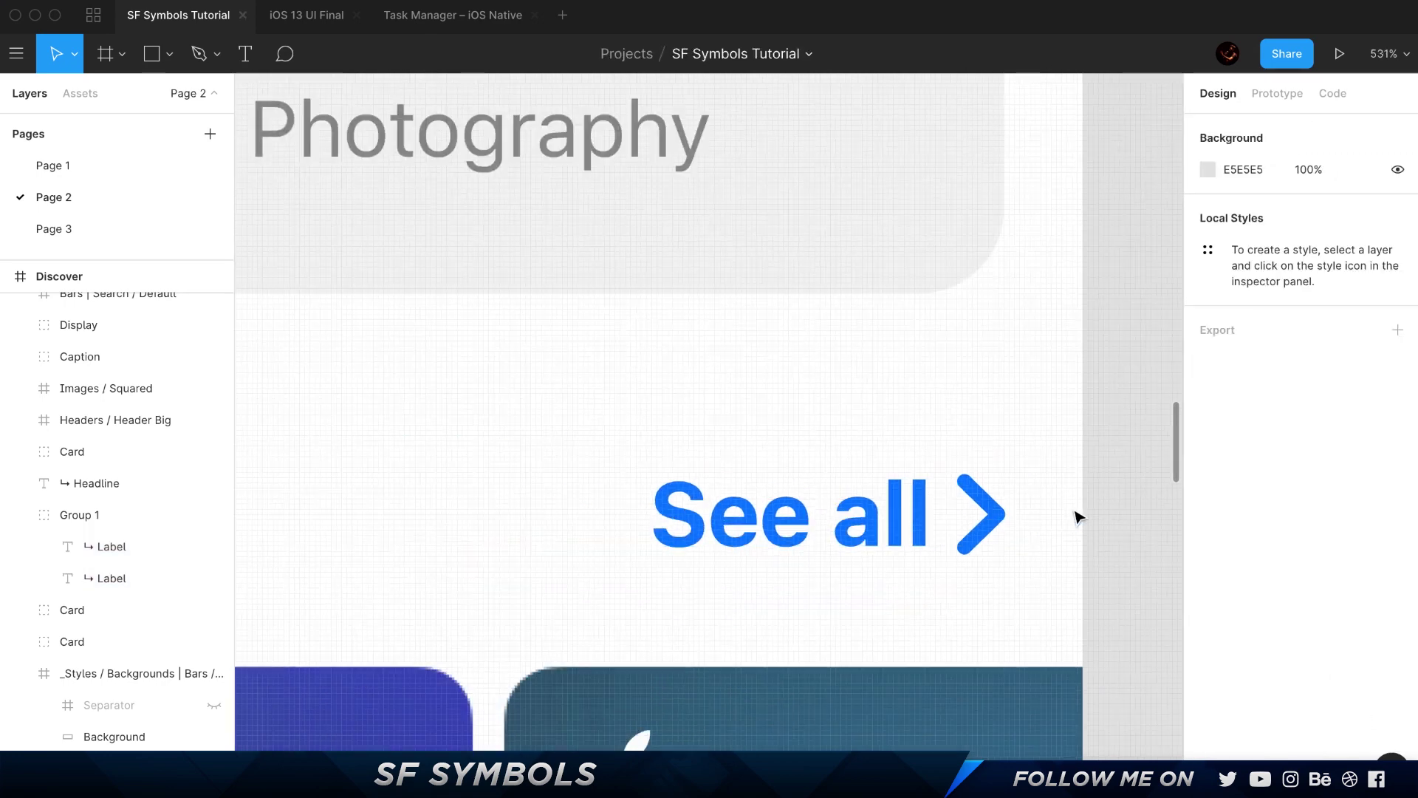
Switch to SF Symbols and look through its available font families and weights
key(super+Tab)
click(683, 220)
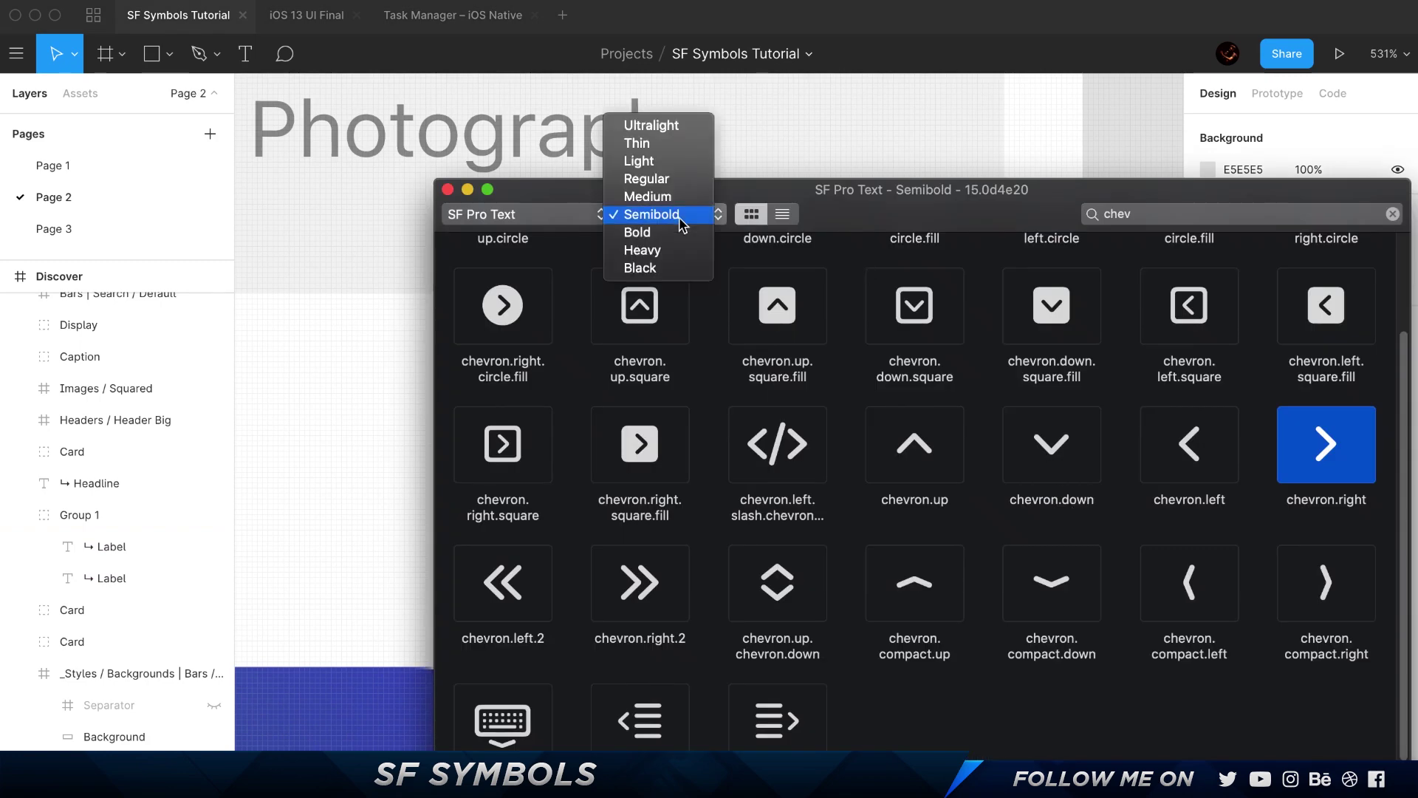
click(544, 225)
click(545, 222)
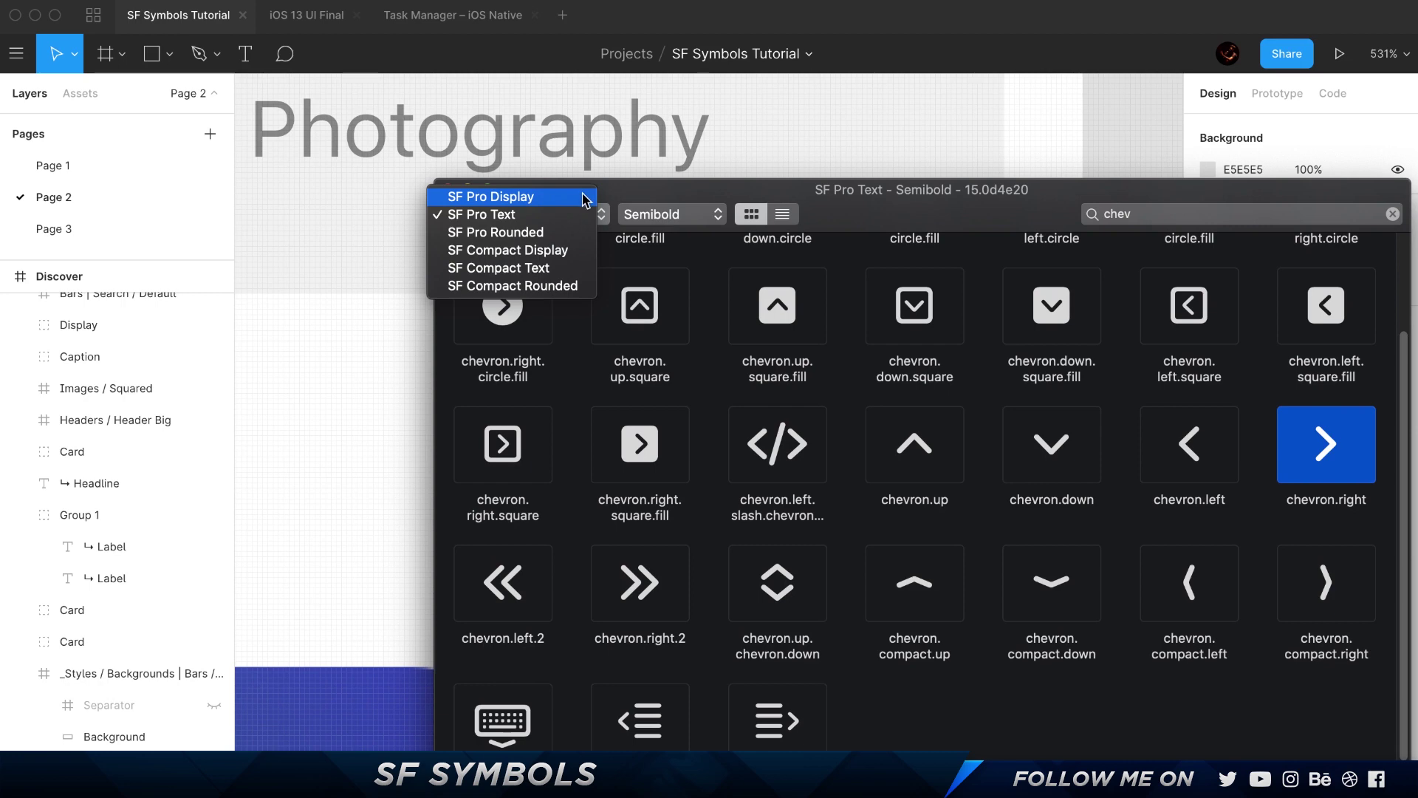
click(626, 195)
click(653, 214)
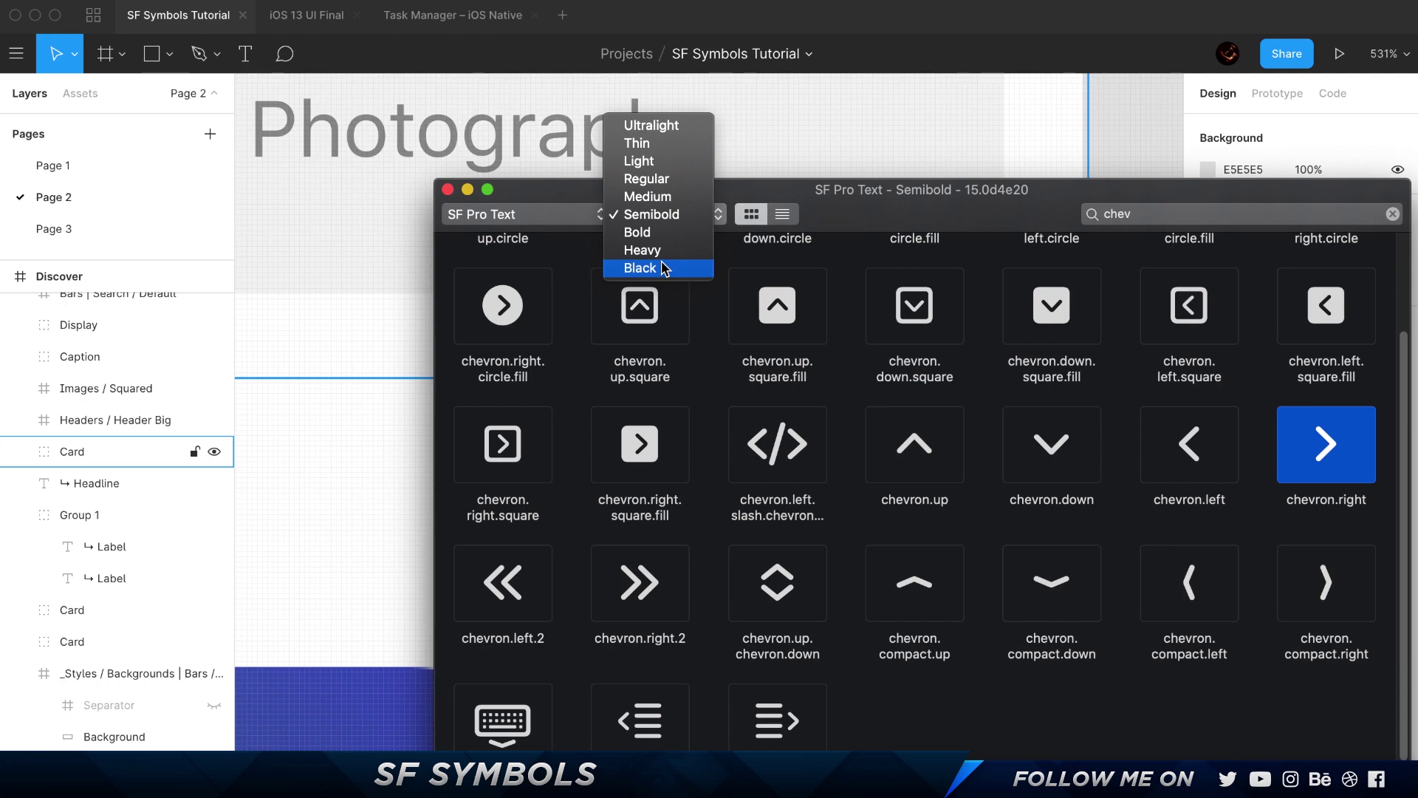
click(547, 220)
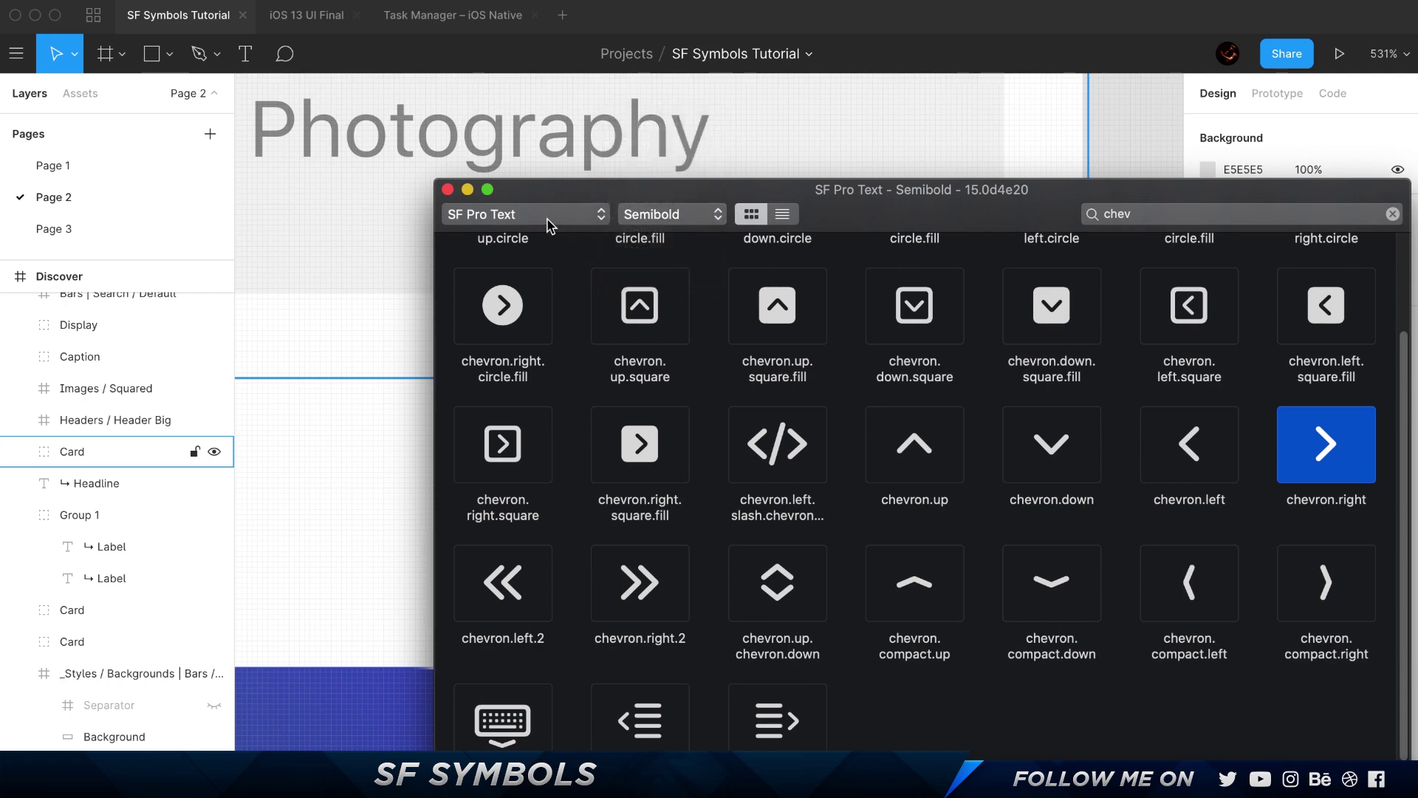
Preview the chevron symbols in the Thin weight and in the Black weight
click(655, 214)
click(676, 143)
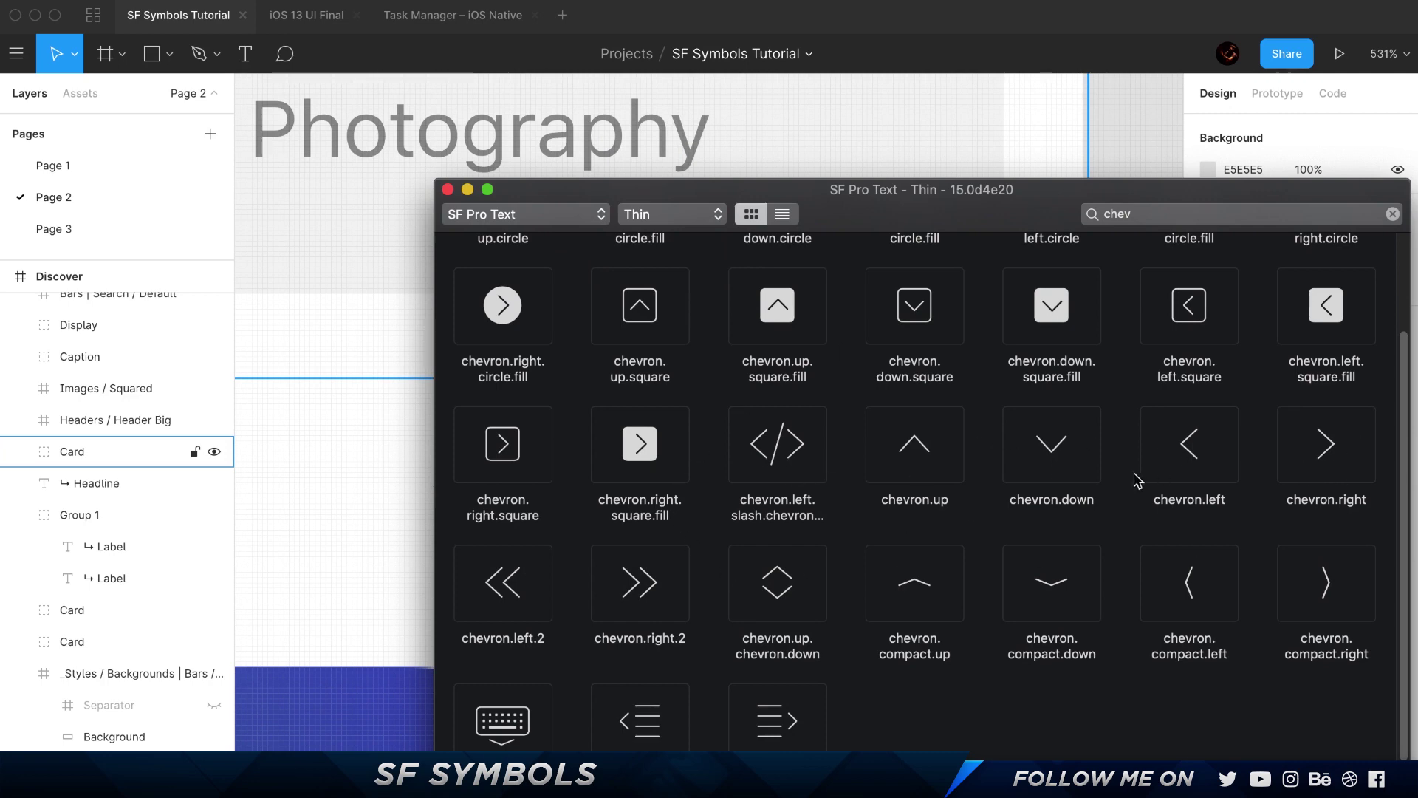
click(674, 215)
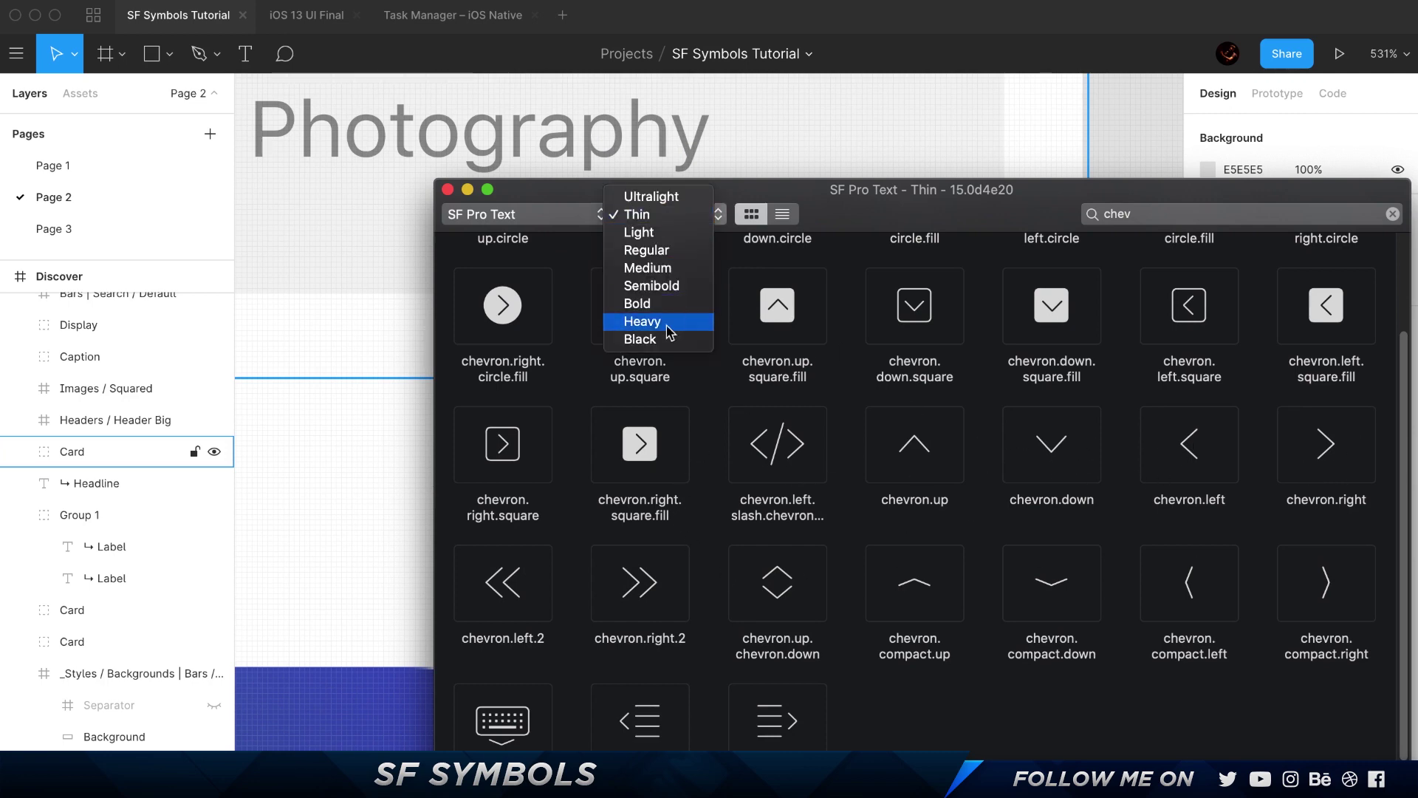
click(669, 340)
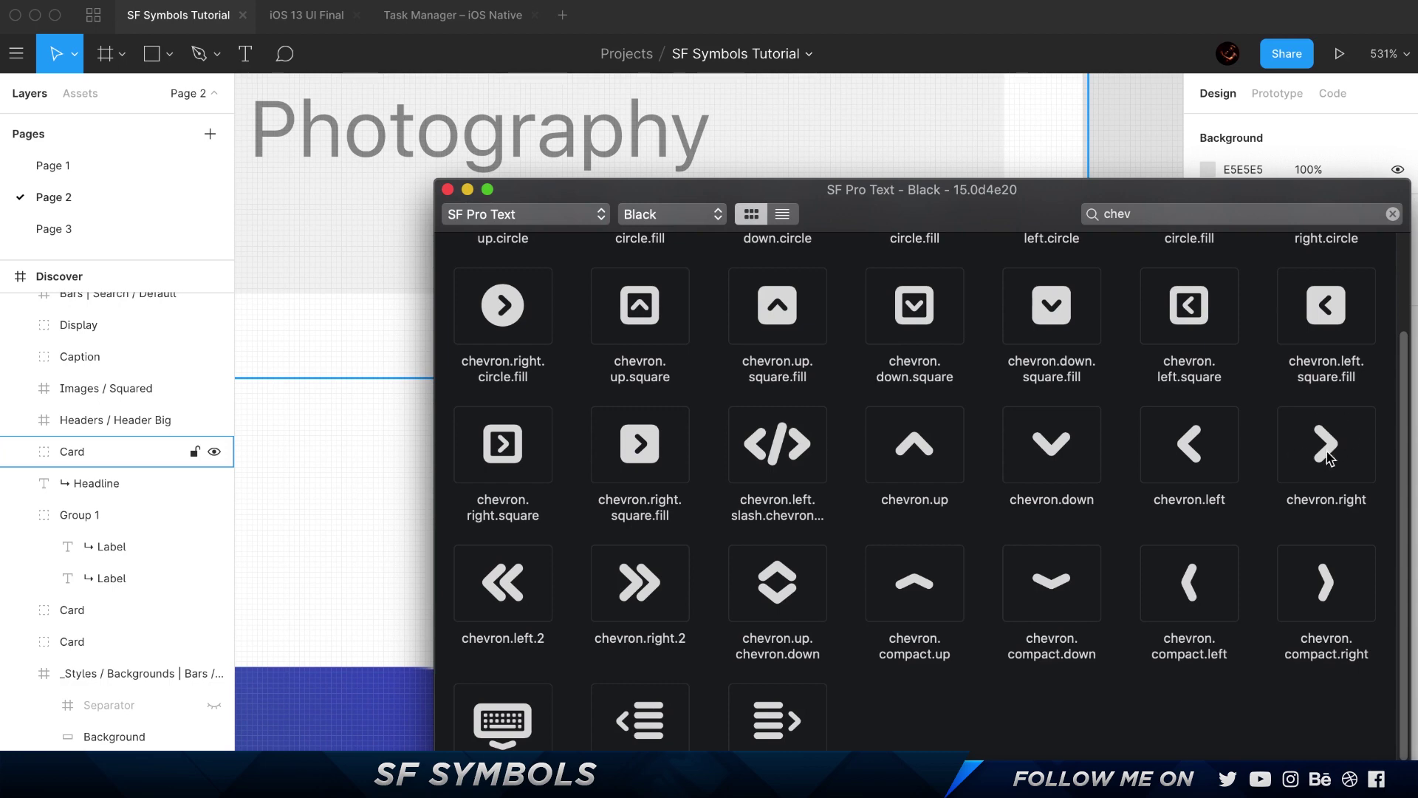
scroll(1079, 444, up, 3)
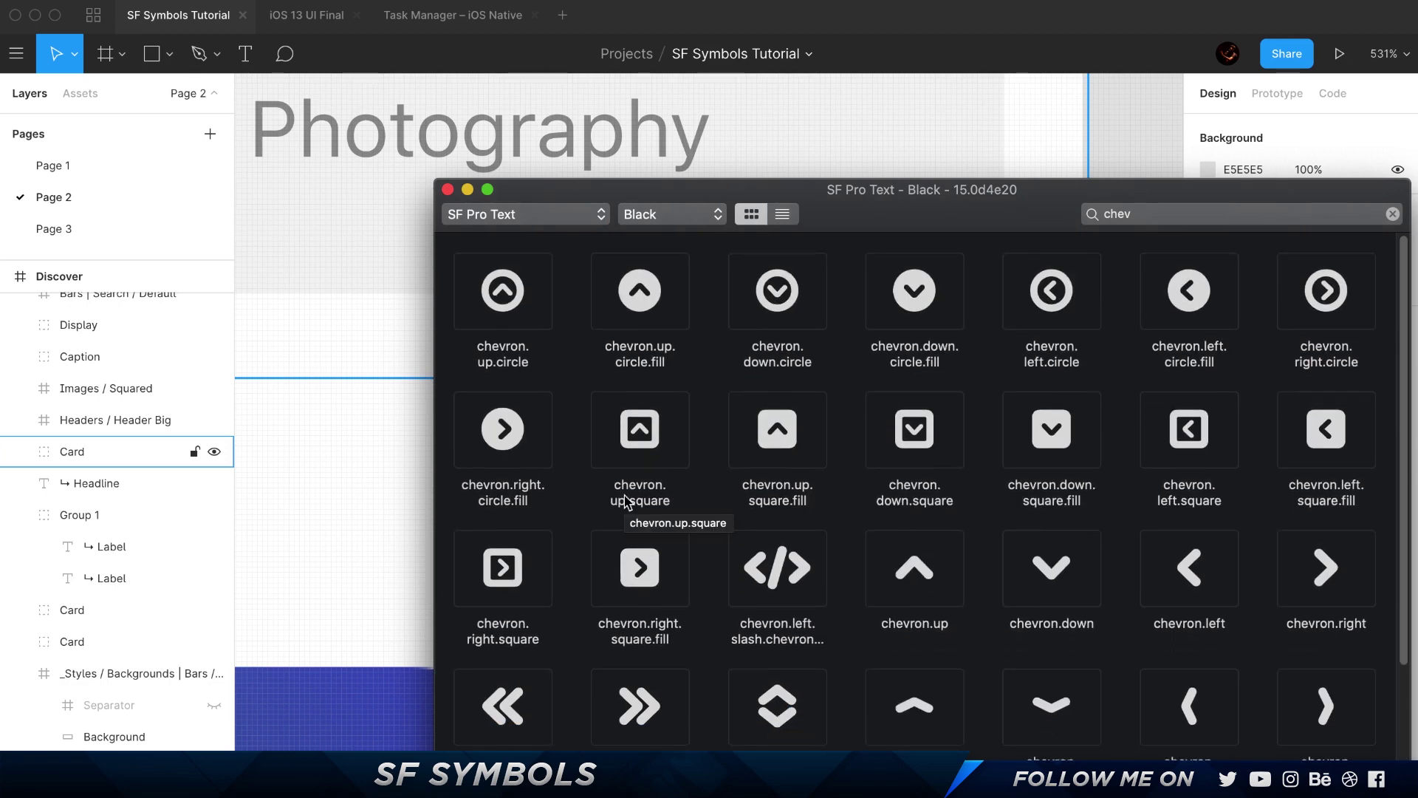
Back in Figma, examine how the bold See all label and its chevron match in weight, up close and within the layout
click(279, 508)
click(784, 509)
scroll(783, 509, down, 3)
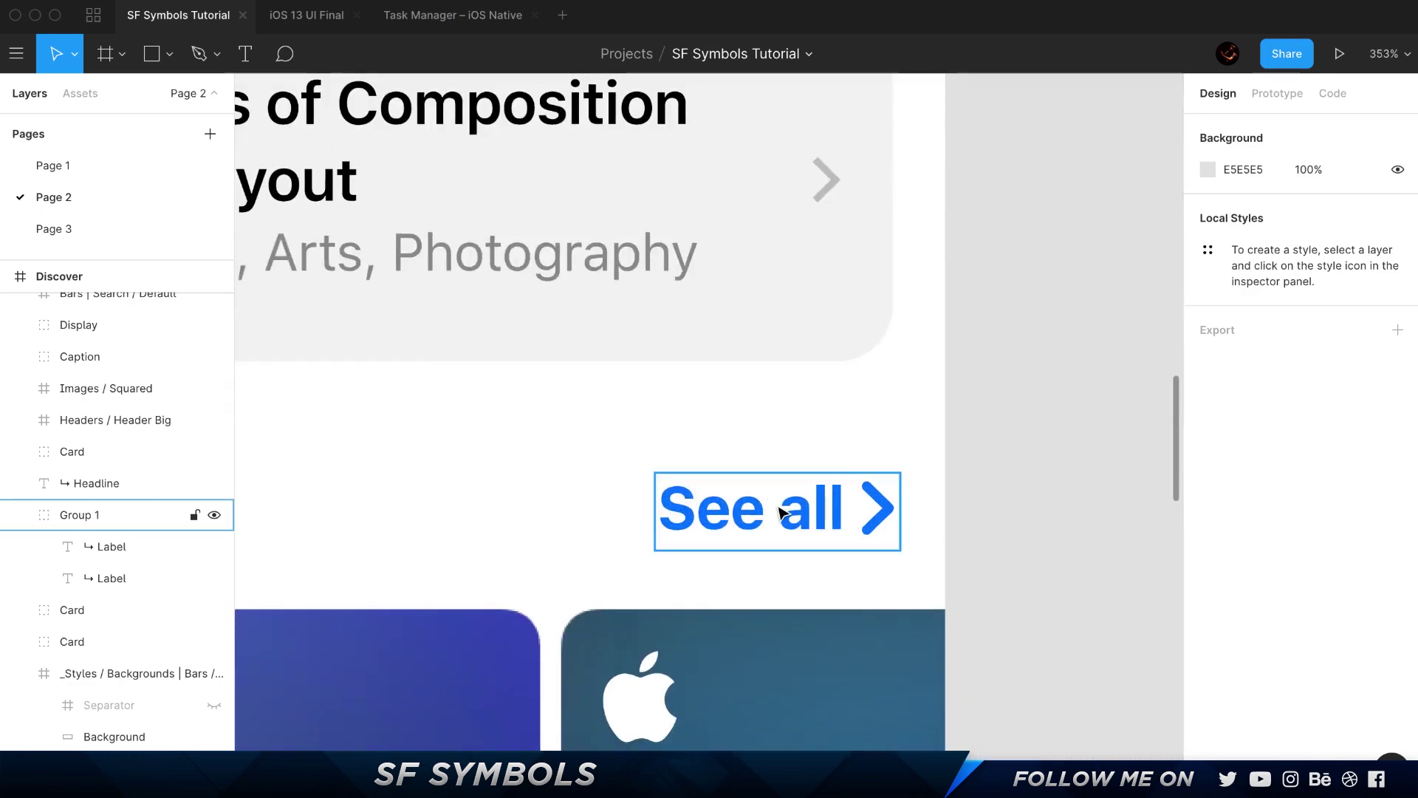
scroll(783, 509, up, 3)
double_click(916, 517)
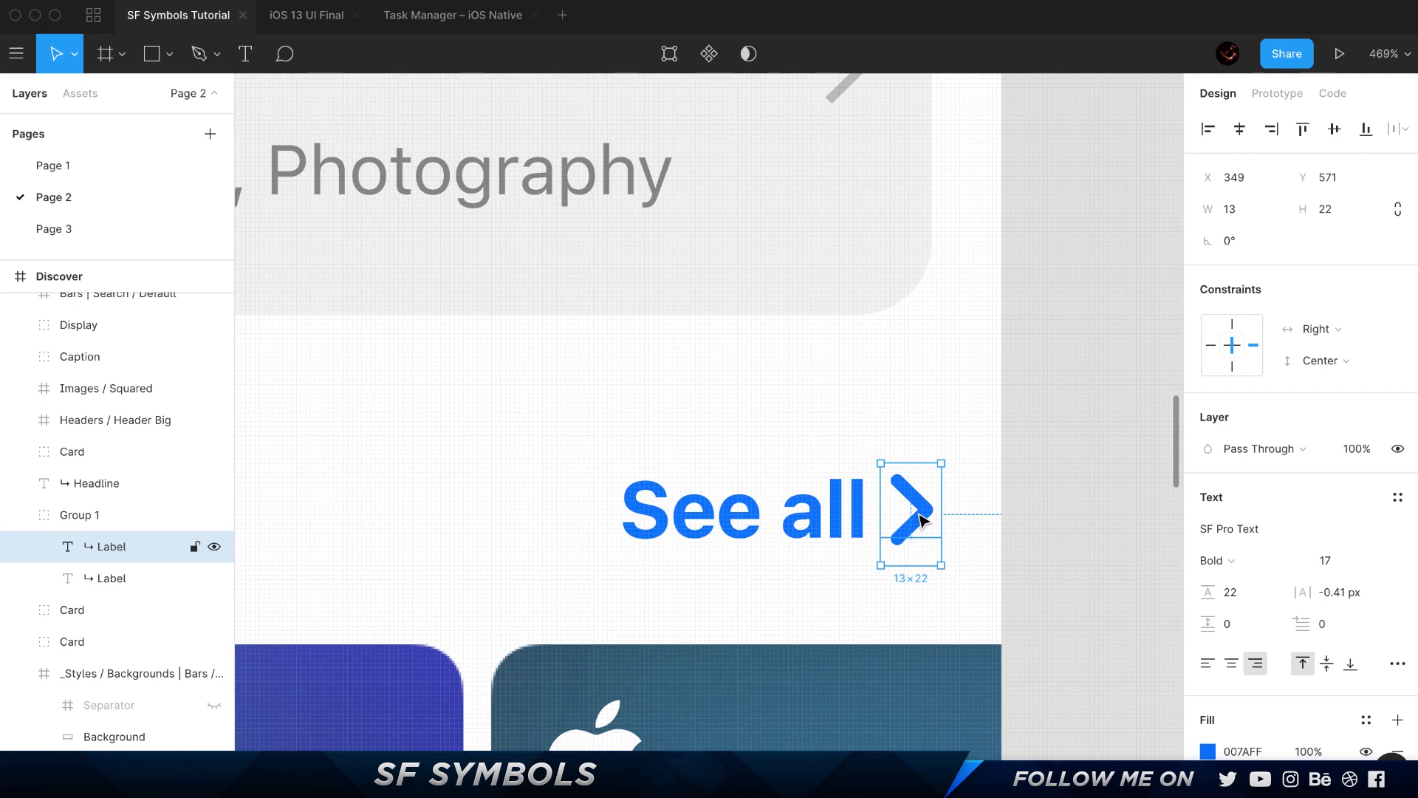
scroll(922, 520, down, 5)
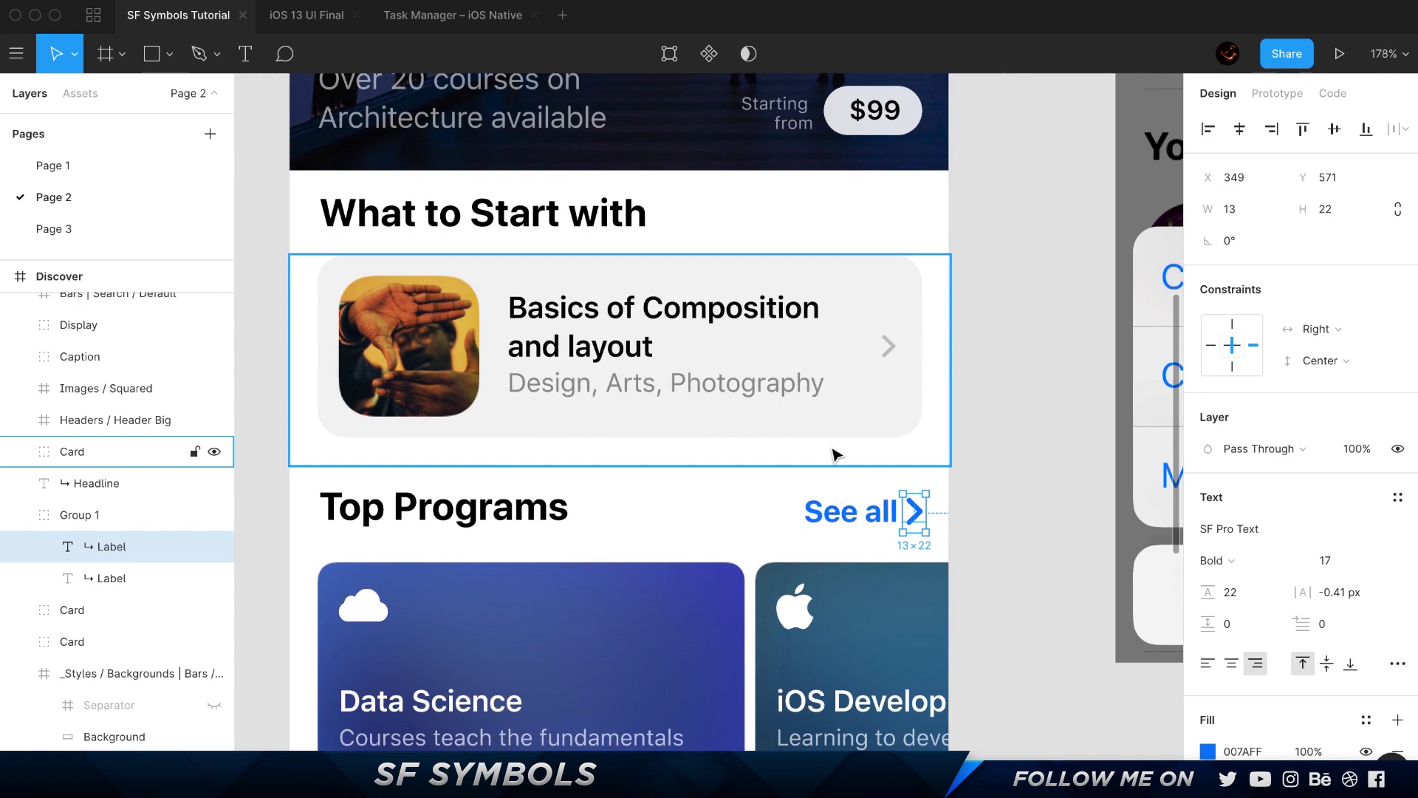
scroll(908, 515, up, 4)
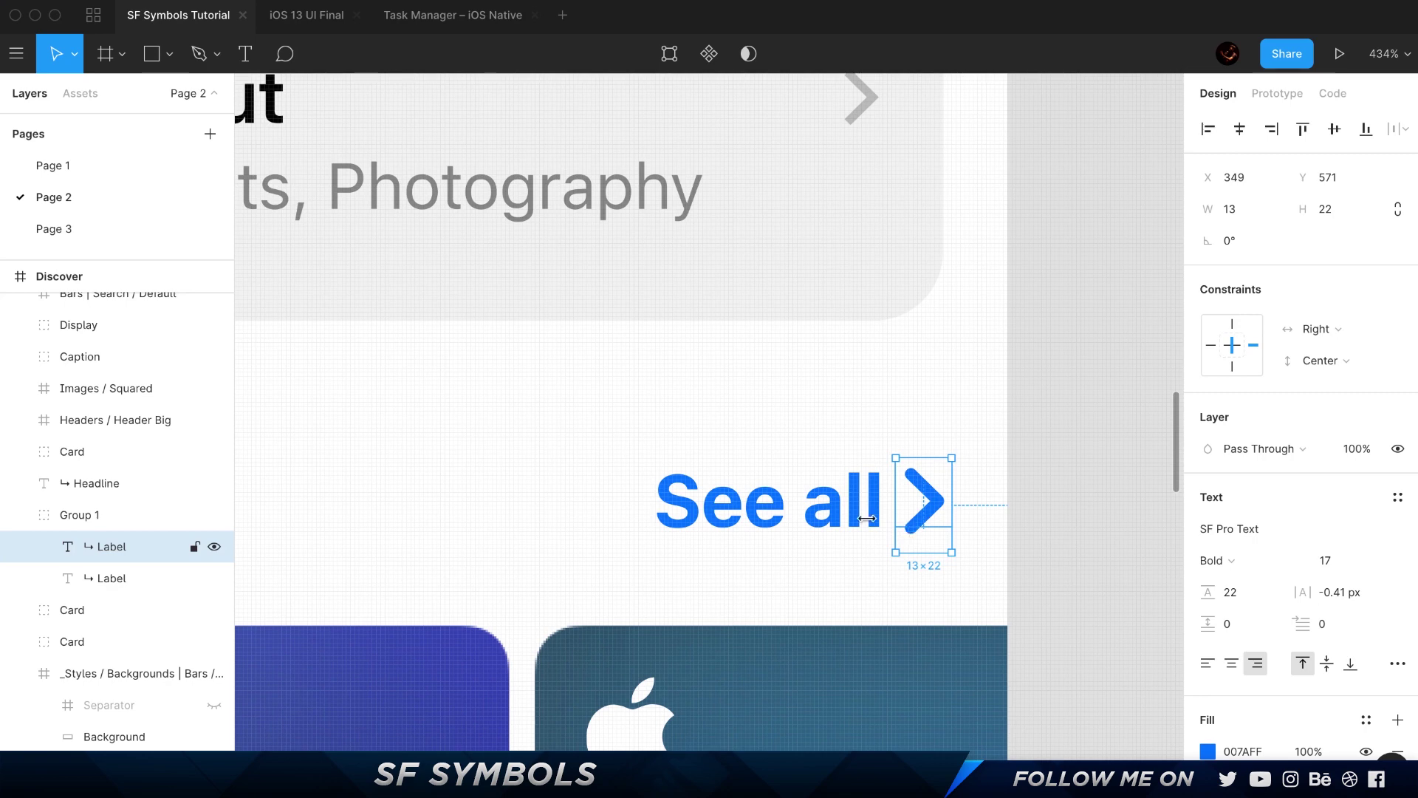
click(840, 524)
click(931, 508)
click(1062, 446)
key(n)
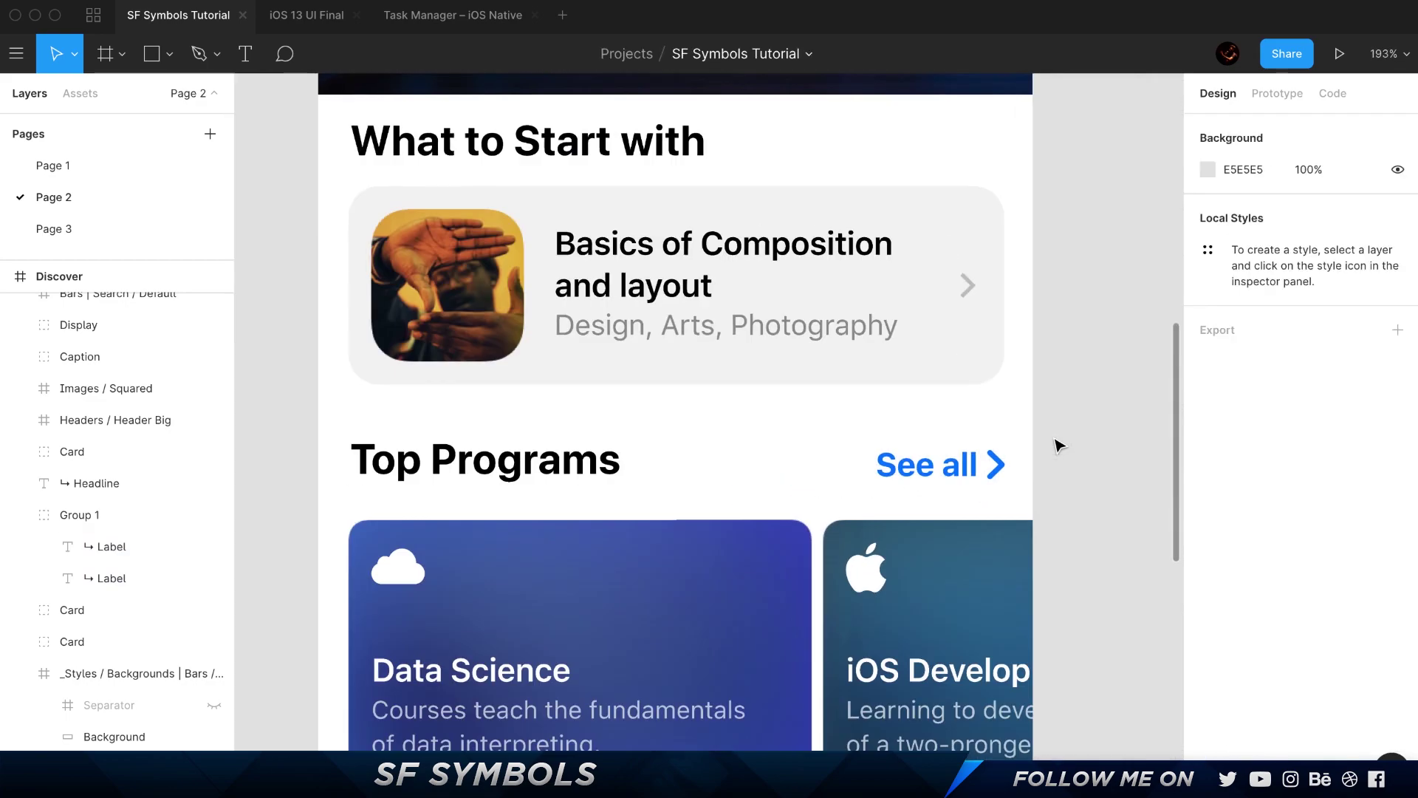
Select the sleeping bell glyph in the Mute row of the Share Profile screen's action sheet
scroll(1060, 446, down, 3)
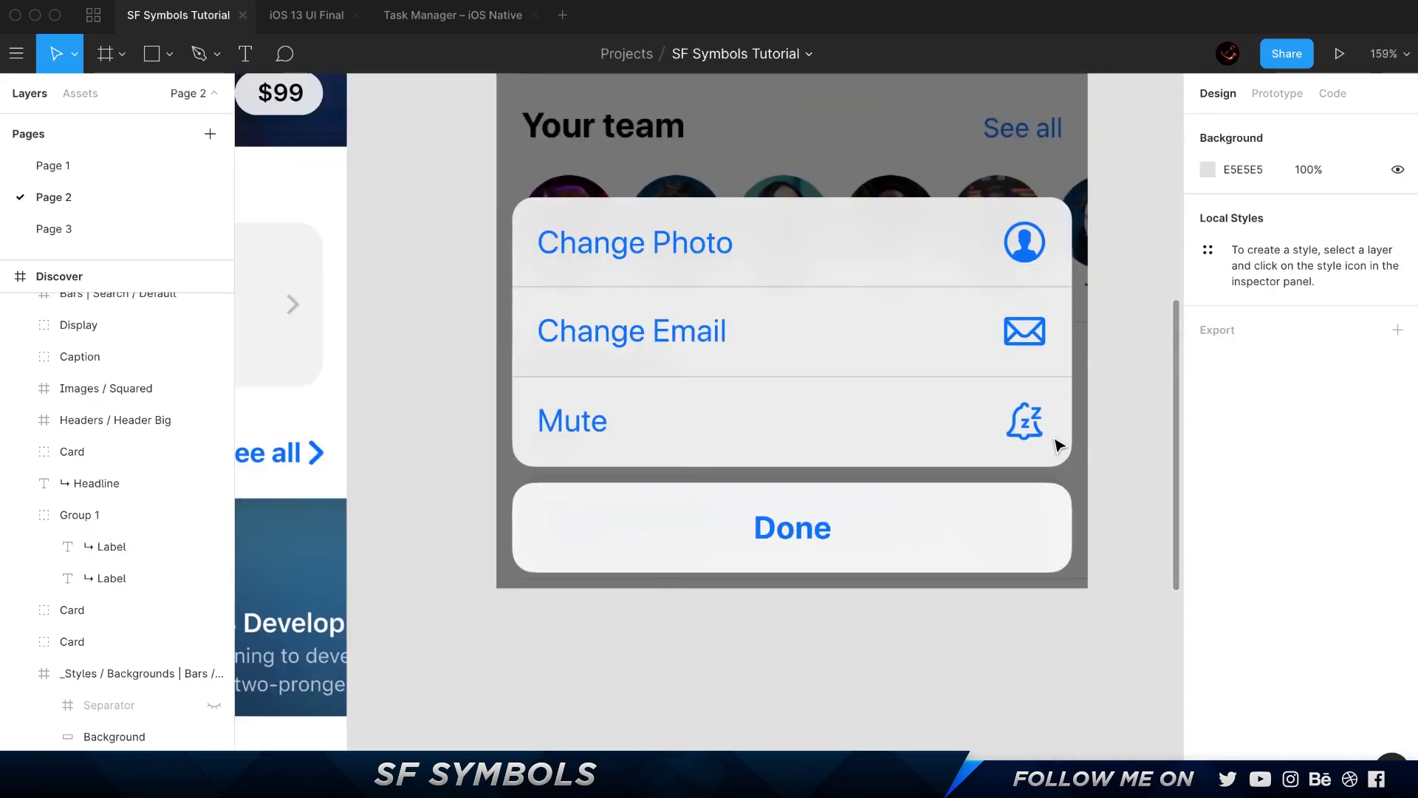
scroll(783, 410, up, 2)
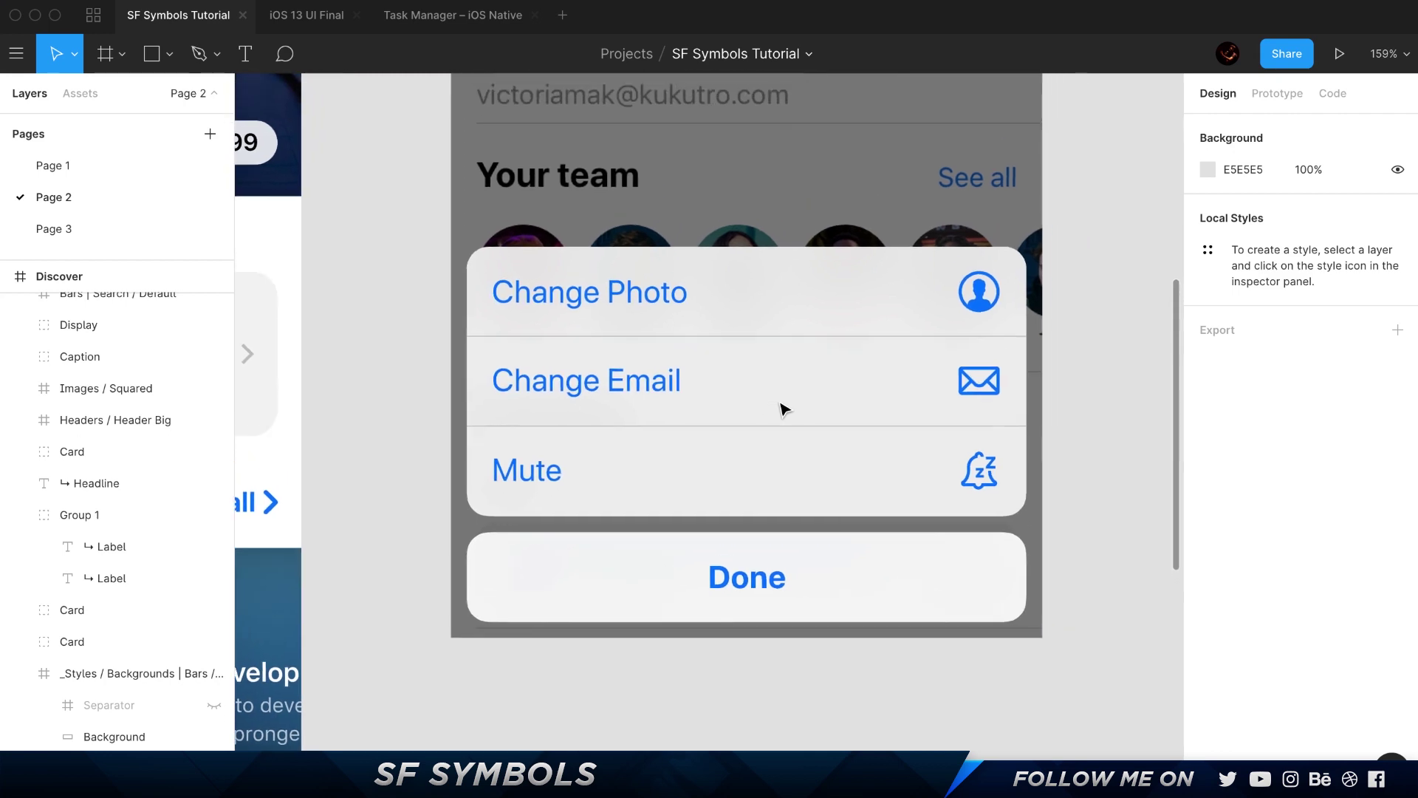
scroll(617, 462, up, 3)
scroll(574, 443, right, 2)
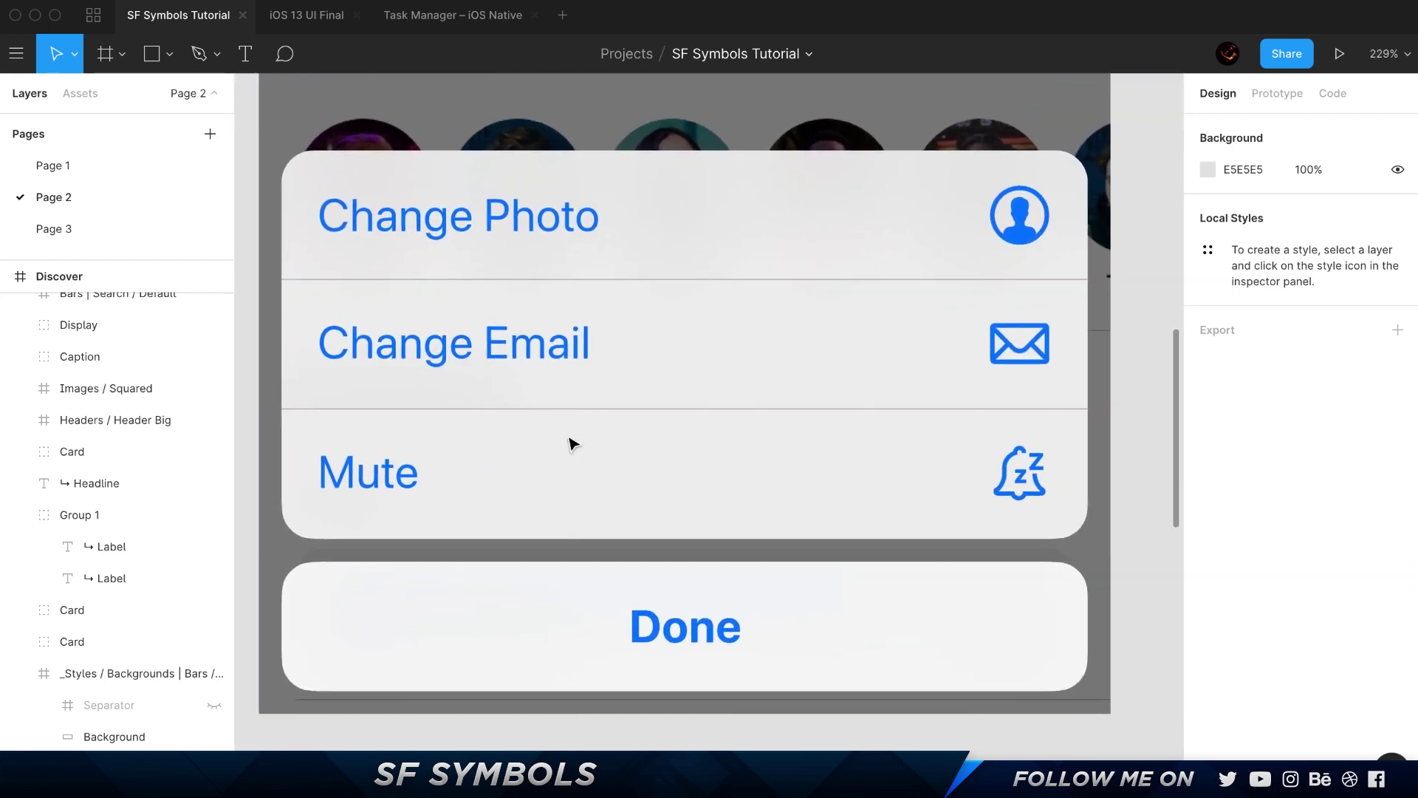
click(944, 485)
click(1038, 499)
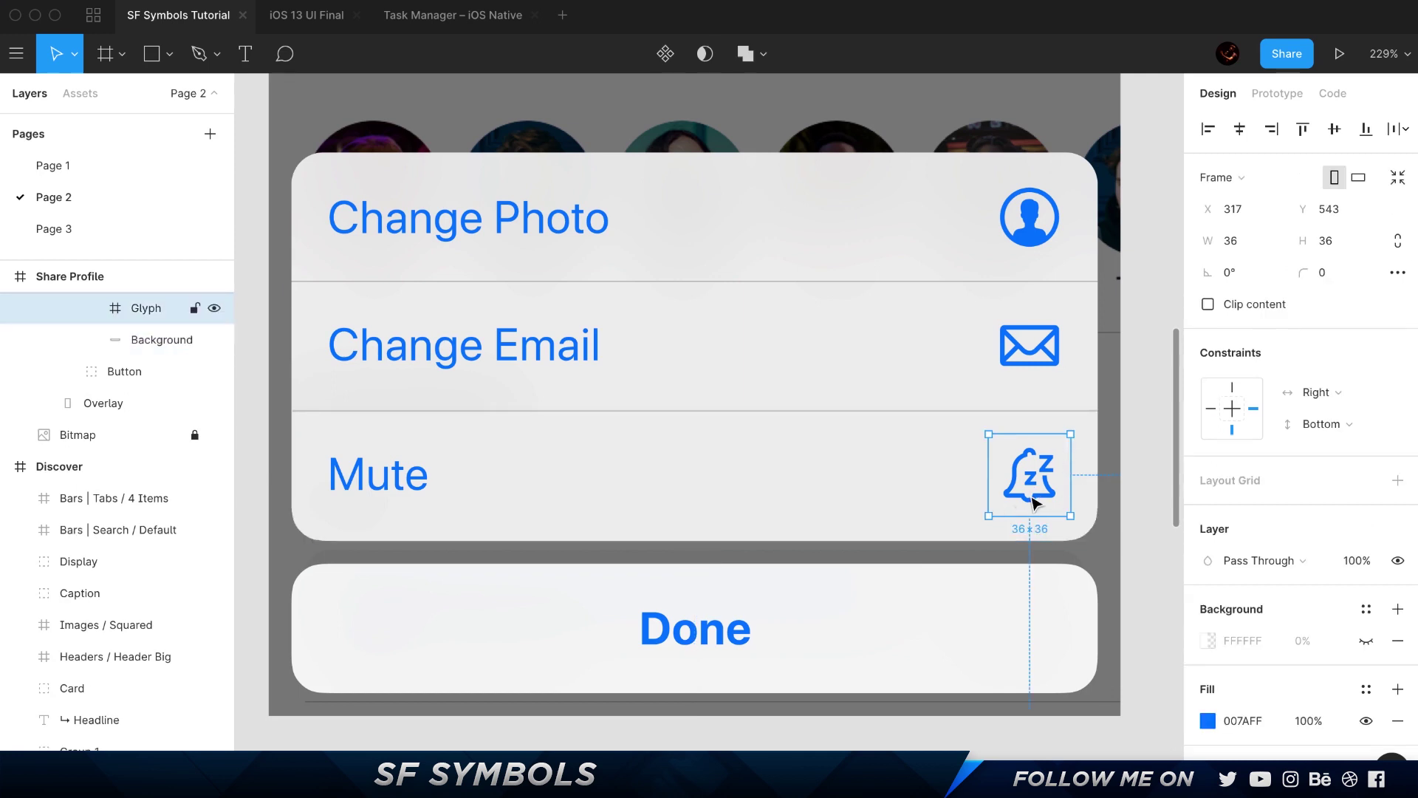
Switch to SF Symbols, search for bell, and set the symbols' weight to Medium
key(super+Tab)
click(1130, 213)
text(chev)
text(bell)
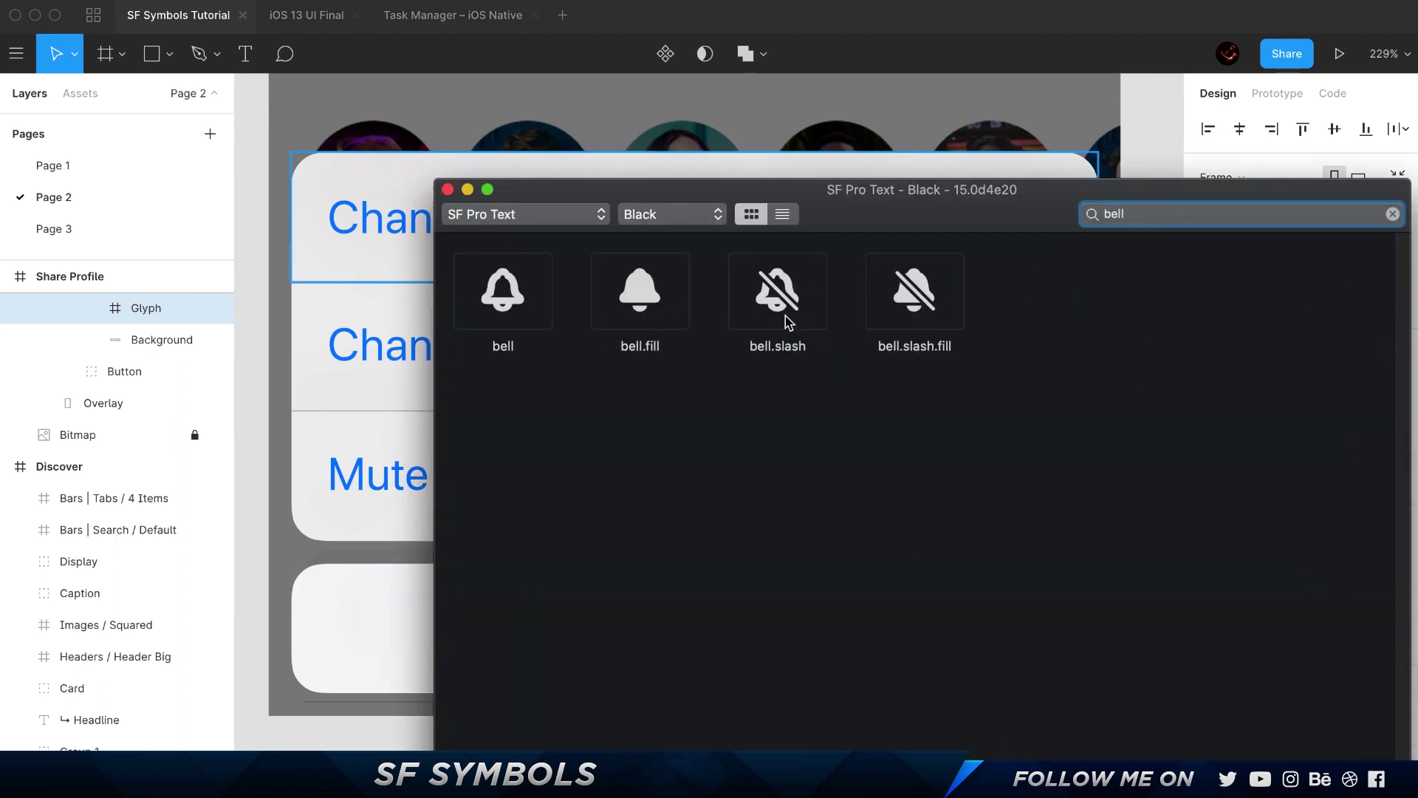
click(669, 215)
click(650, 140)
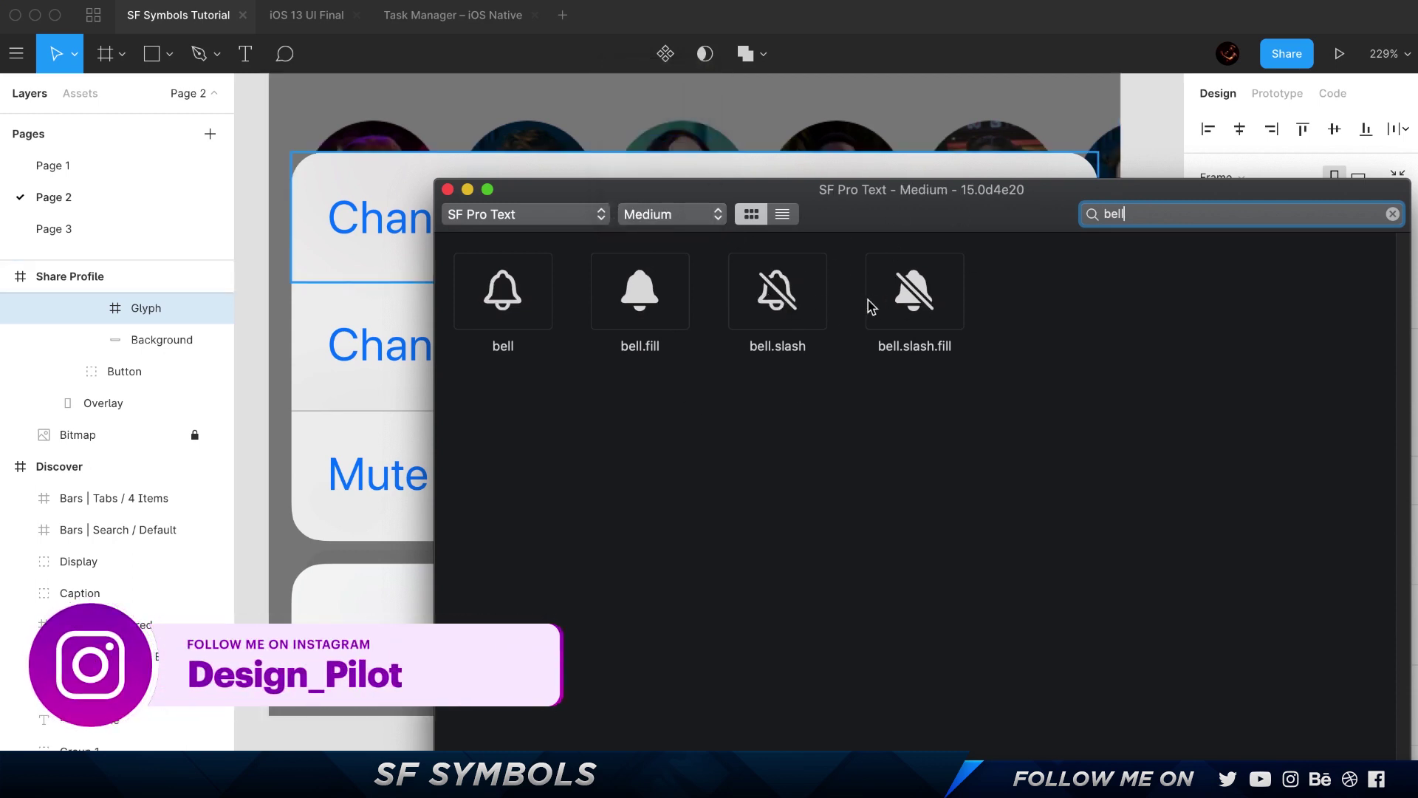
Compare the Mute row's bell glyph in Figma with the bell variants in SF Symbols
key(super+Tab)
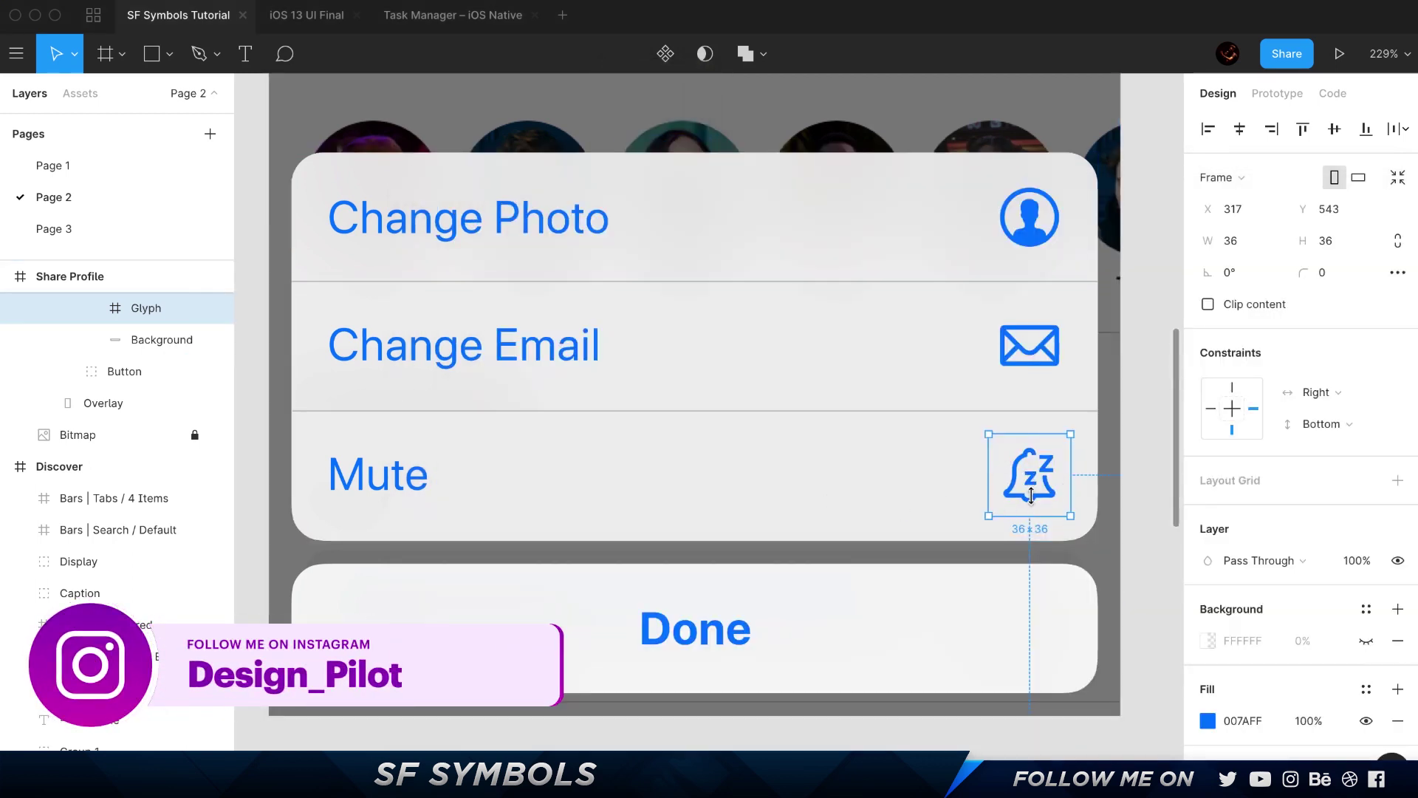
key(super+Tab)
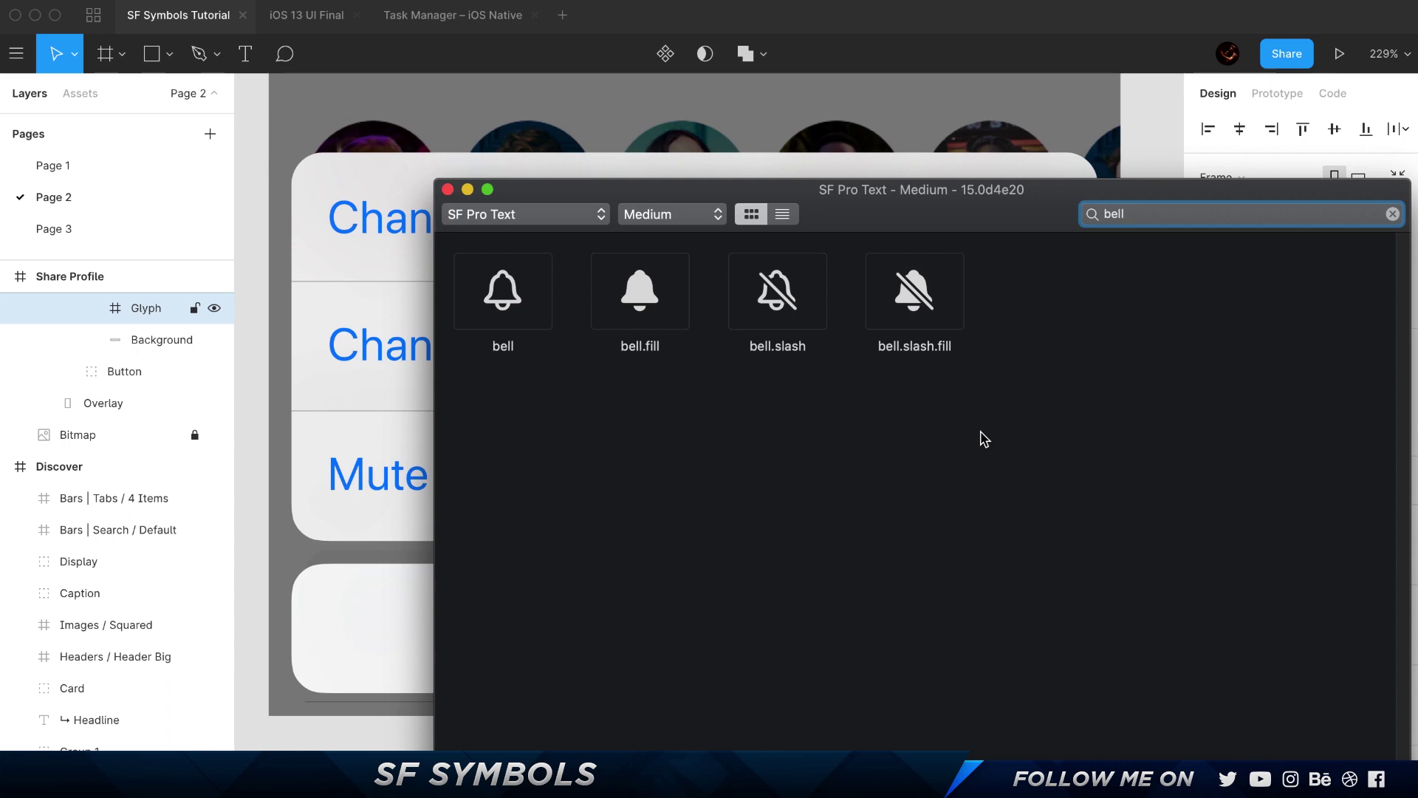
key(super+Tab)
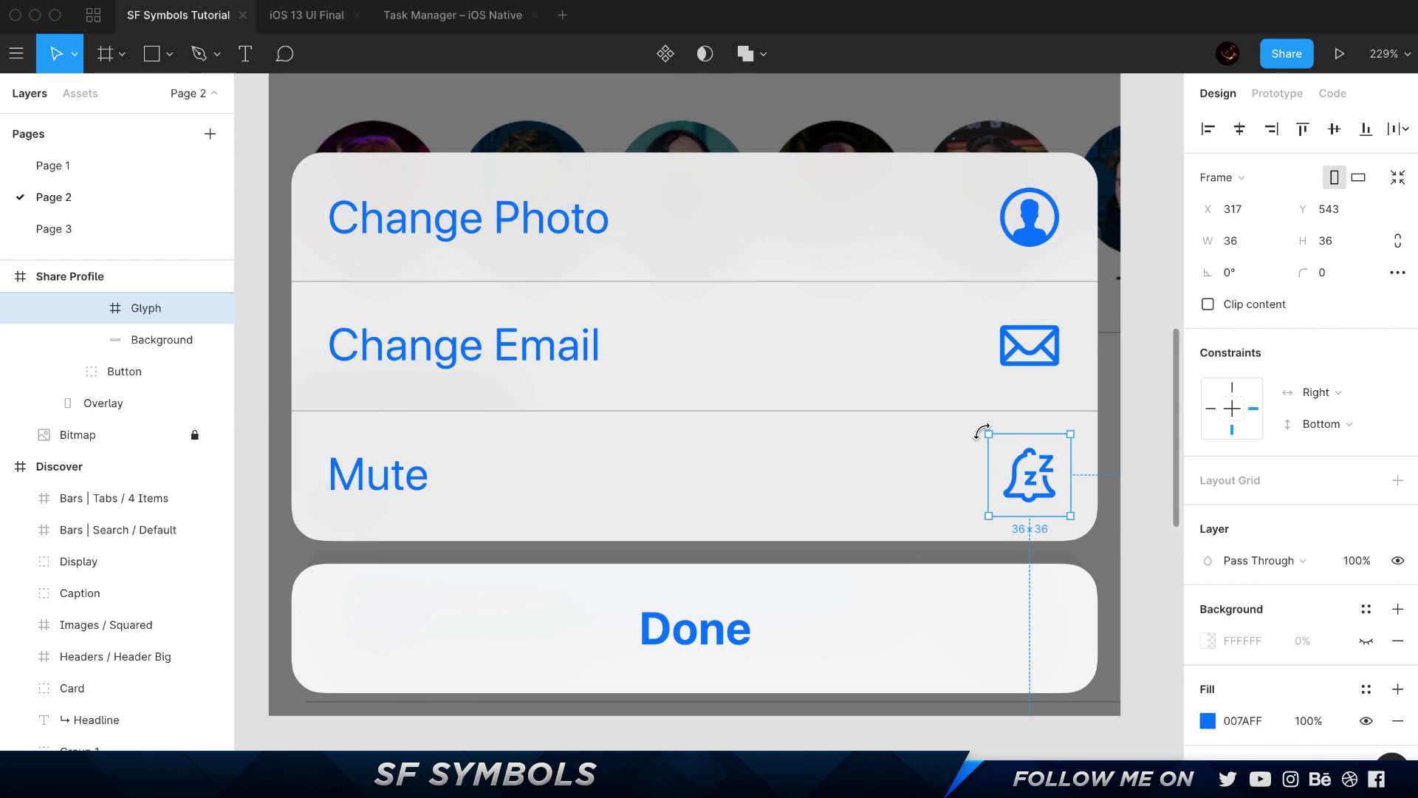
key(super+Tab)
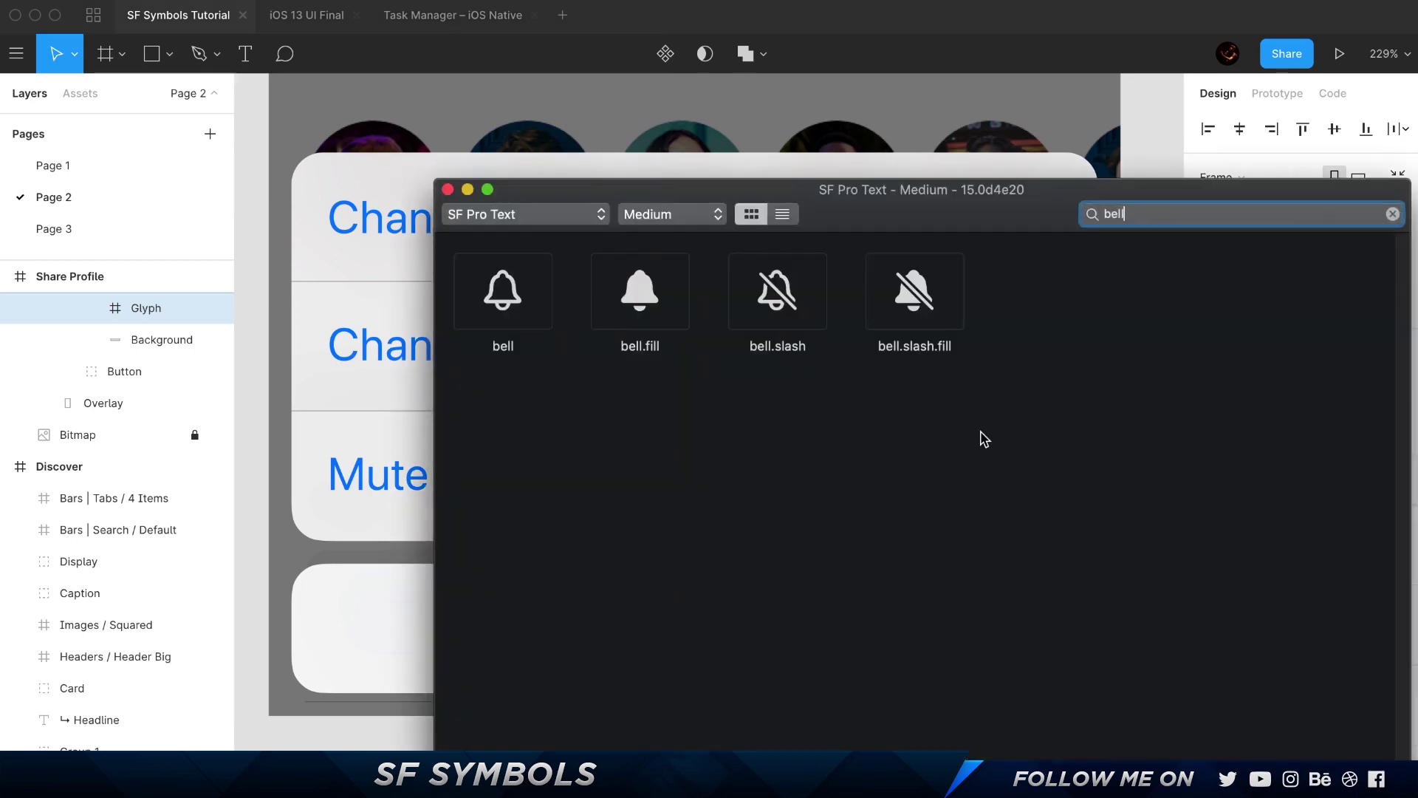
key(super+Tab)
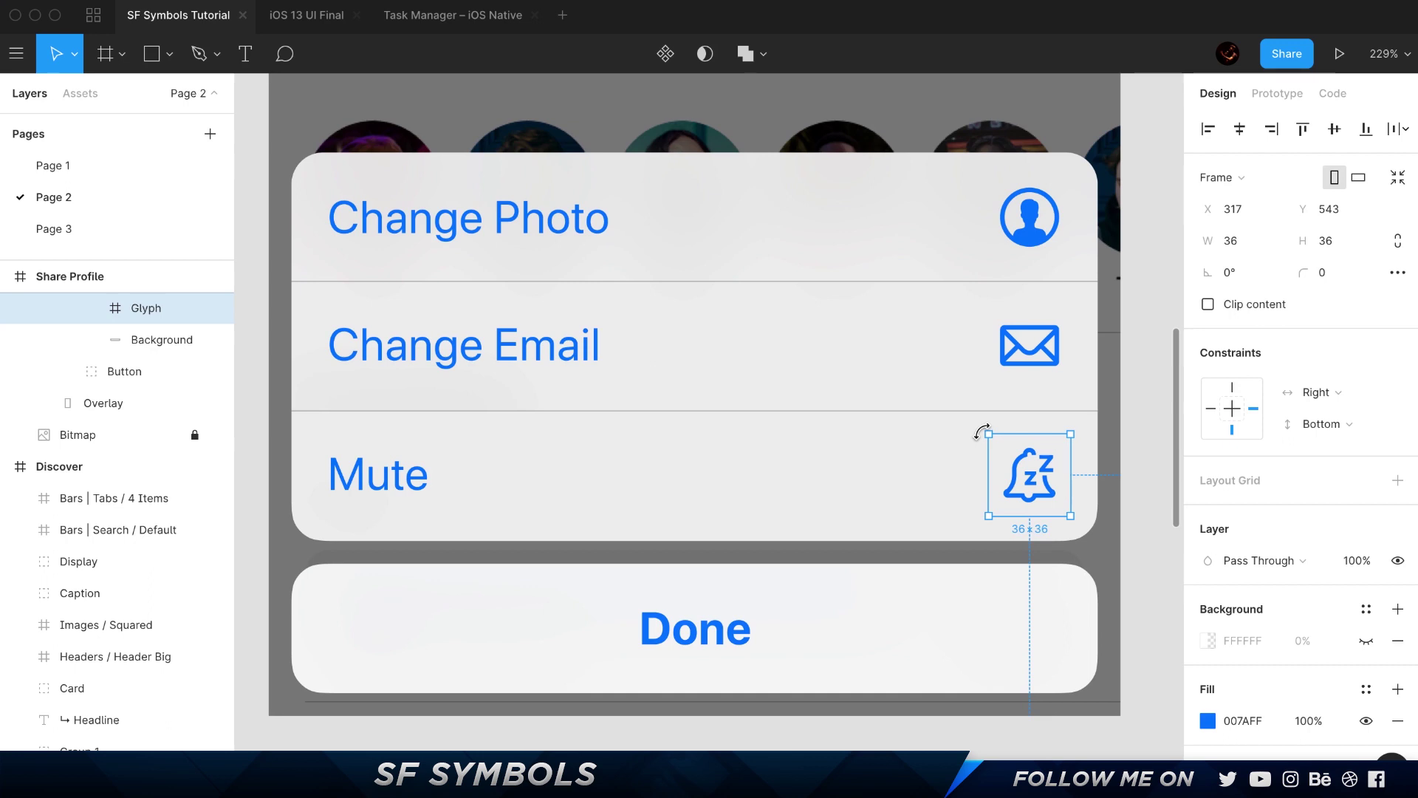
key(super+Tab)
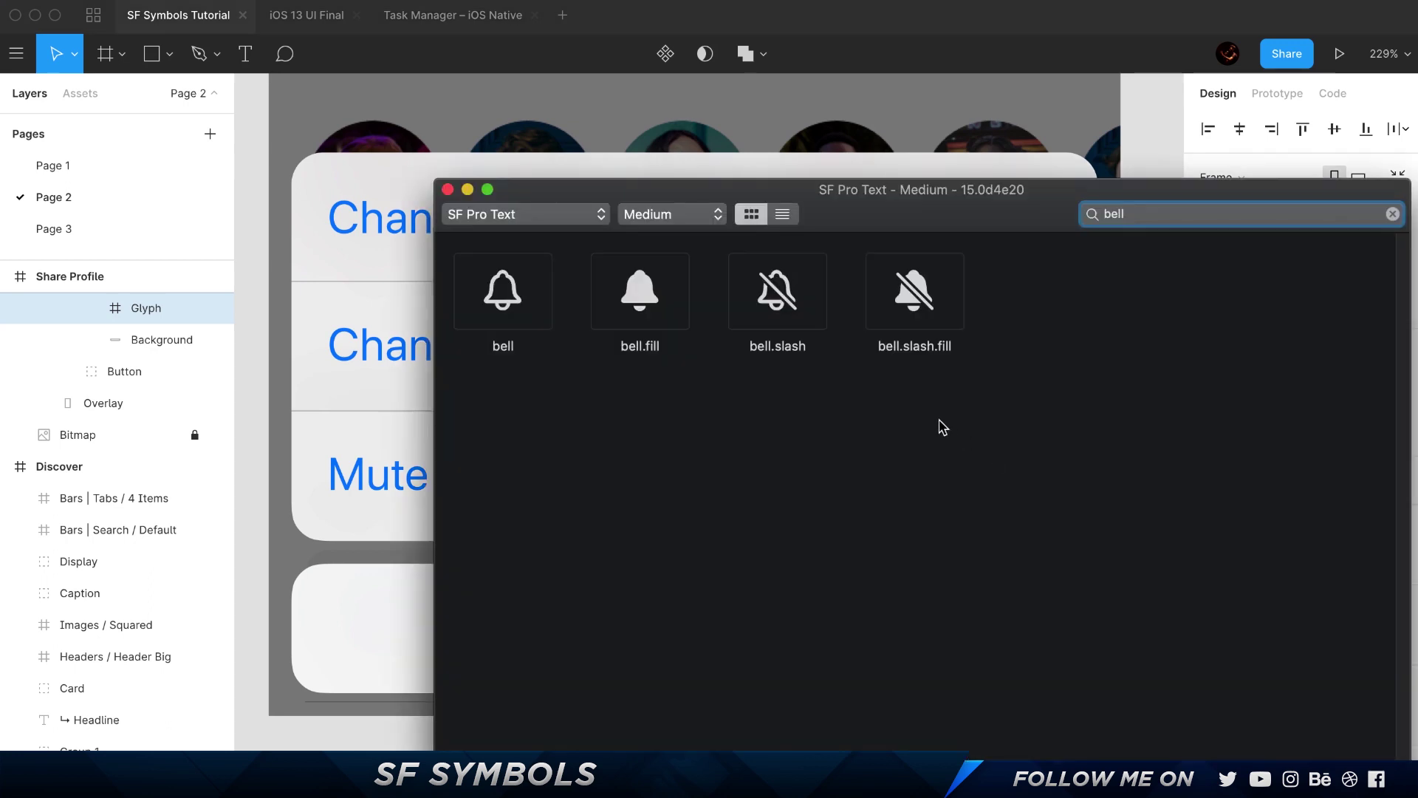
Open the custom symbol template export for the bell symbol, and cancel it without exporting
click(500, 299)
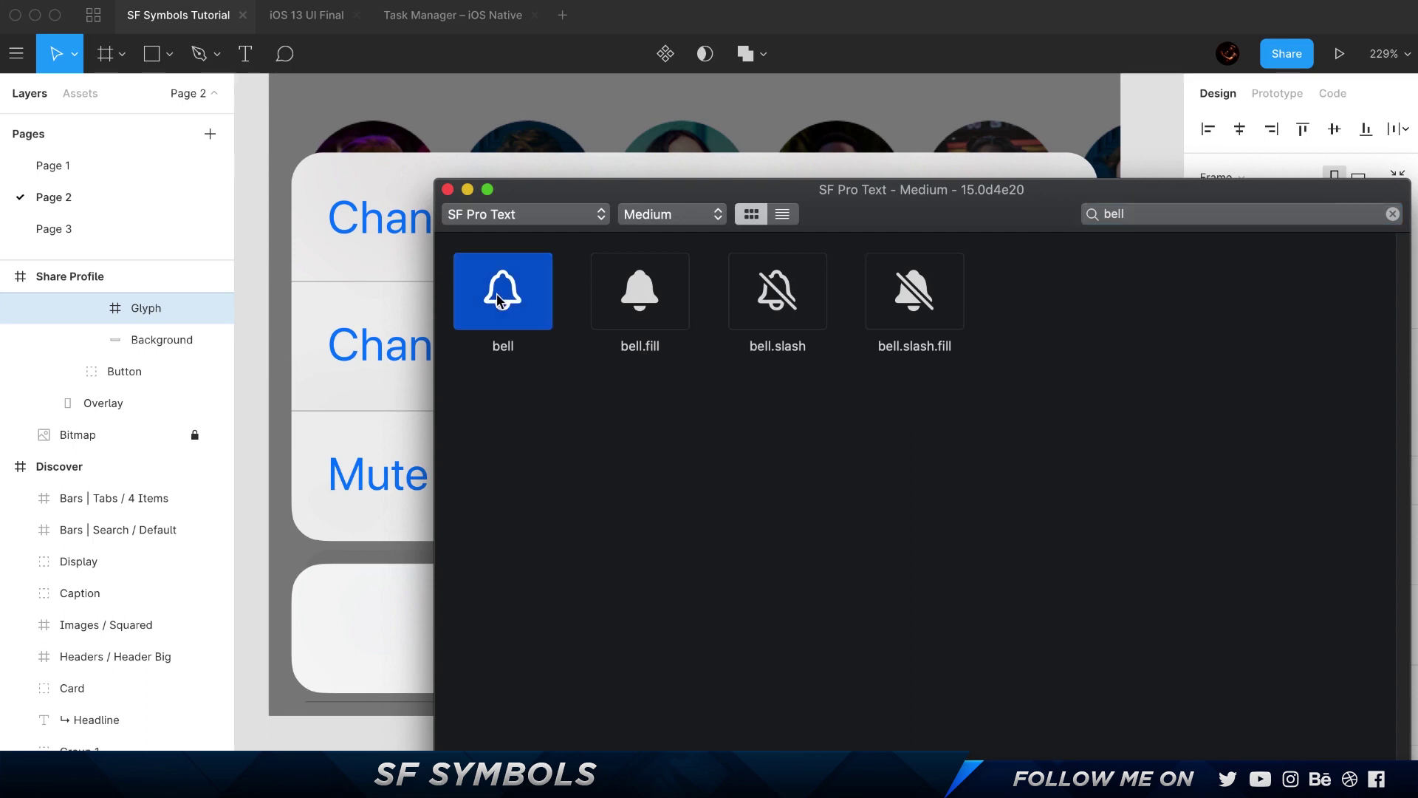
click(204, 2)
mouse_move(155, 2)
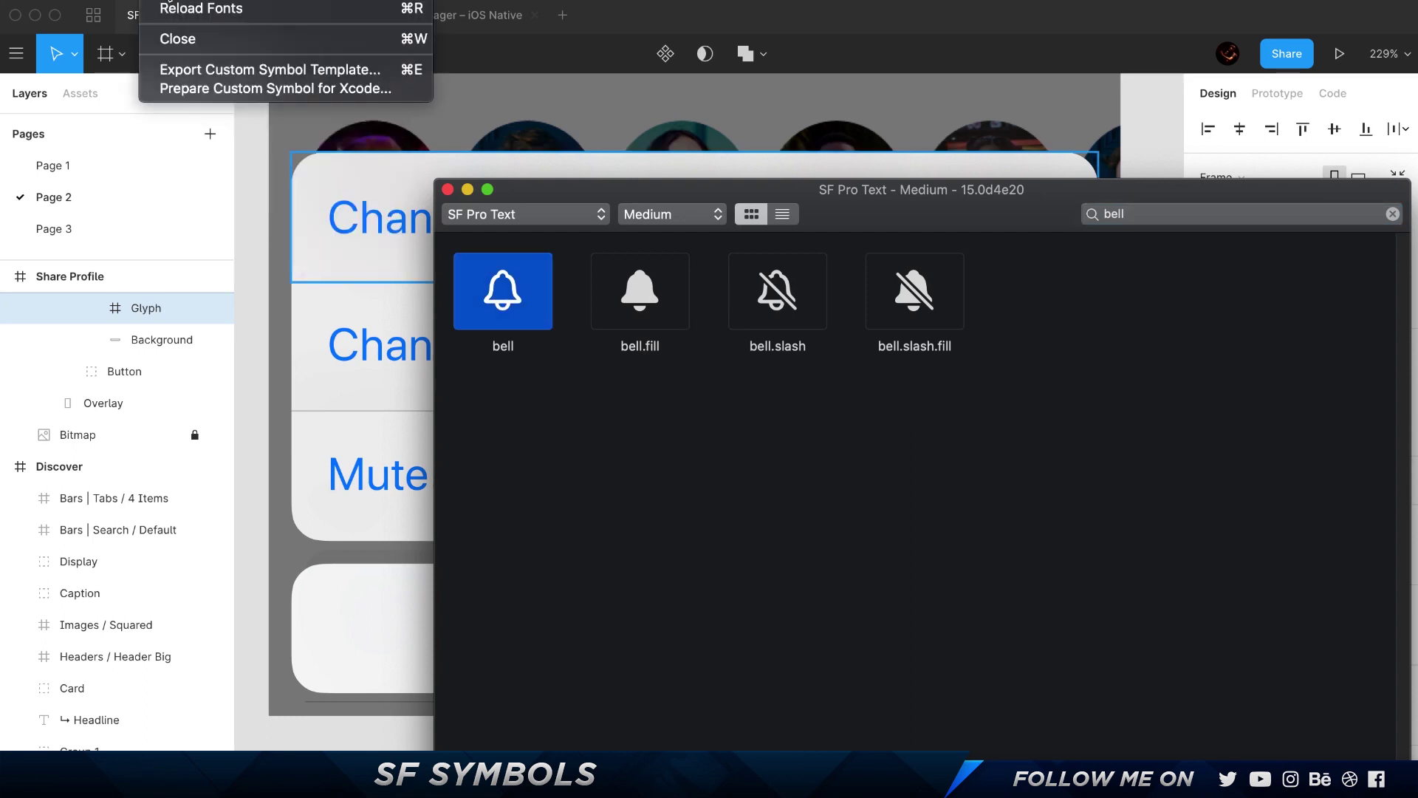
click(212, 74)
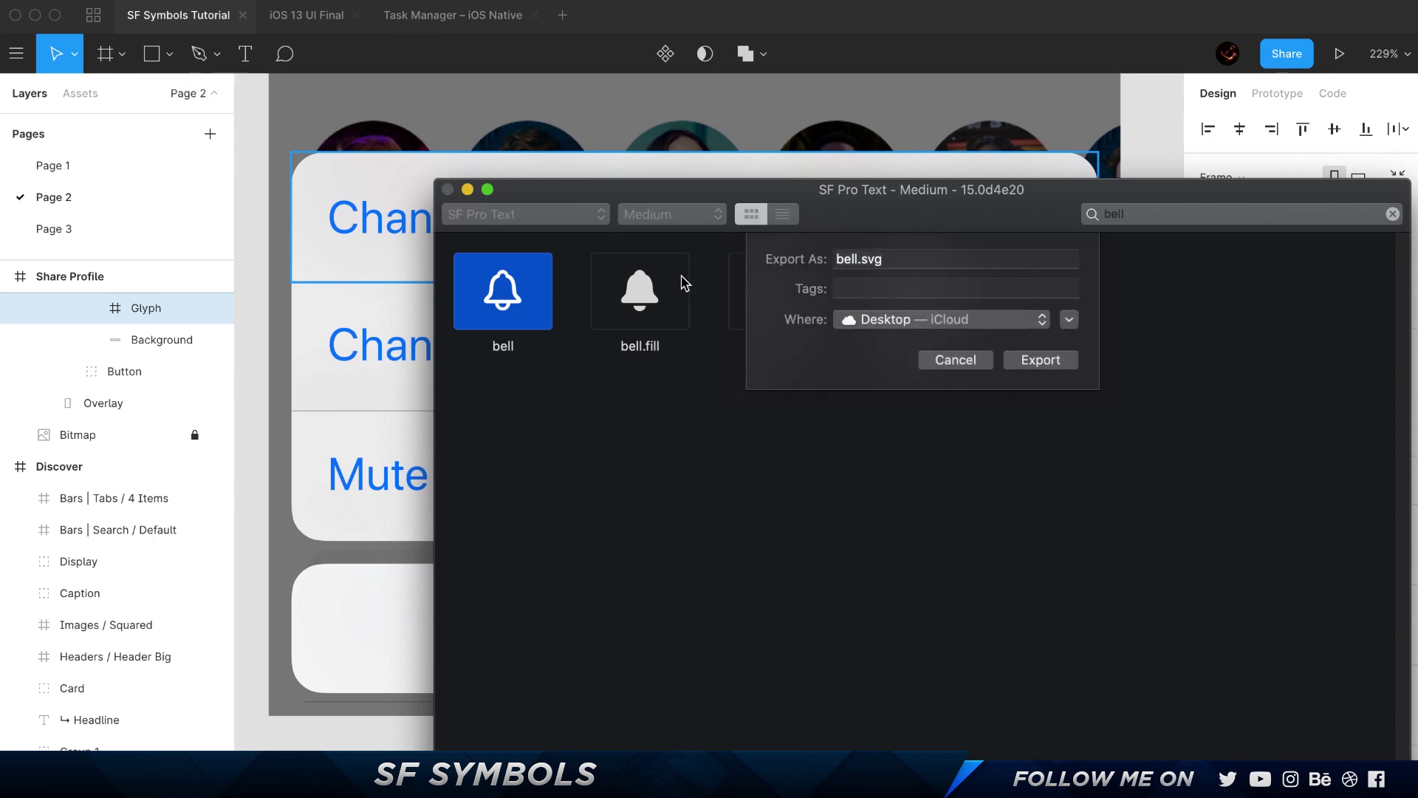
click(899, 259)
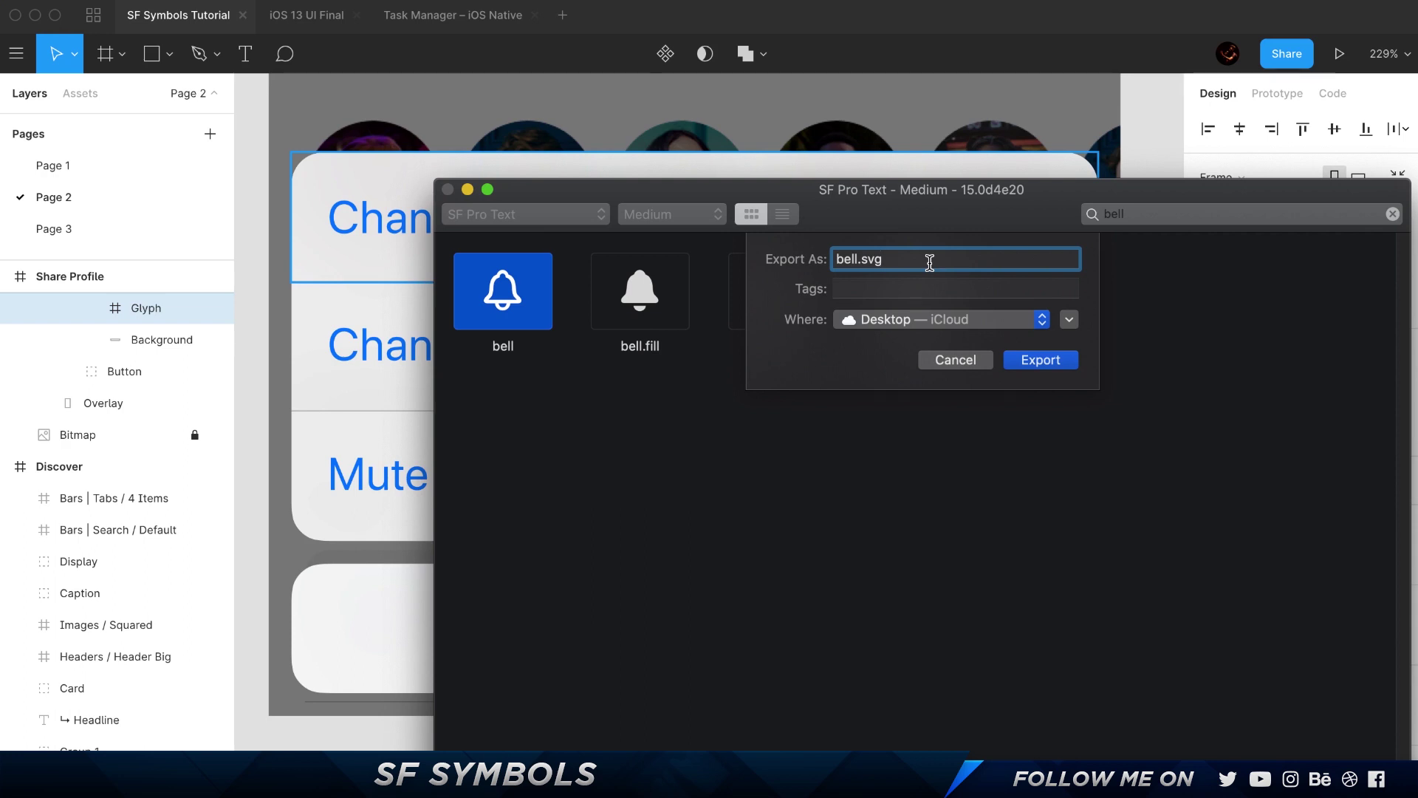
click(972, 359)
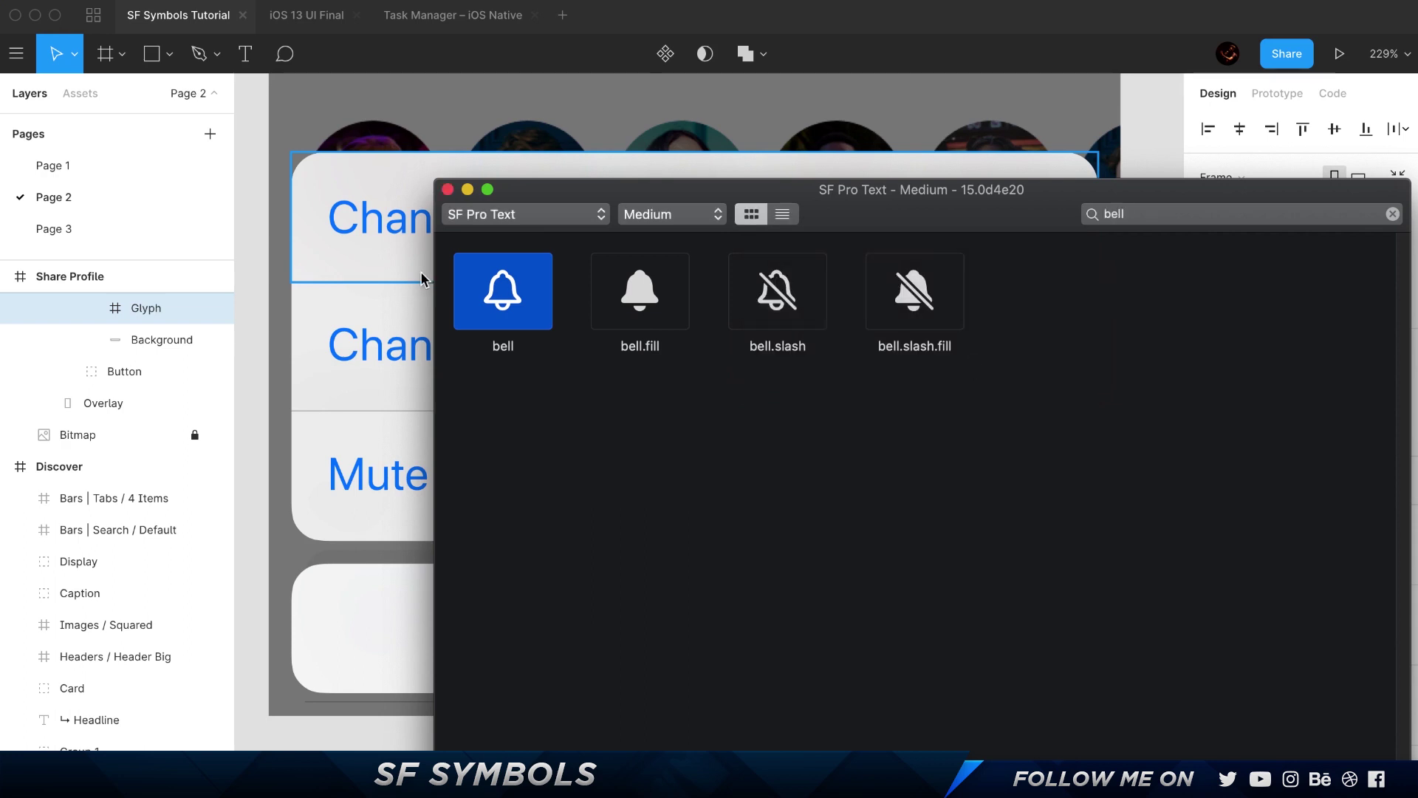
Switch back to Figma and open Page 3 to view the bell symbol template
click(62, 230)
click(67, 229)
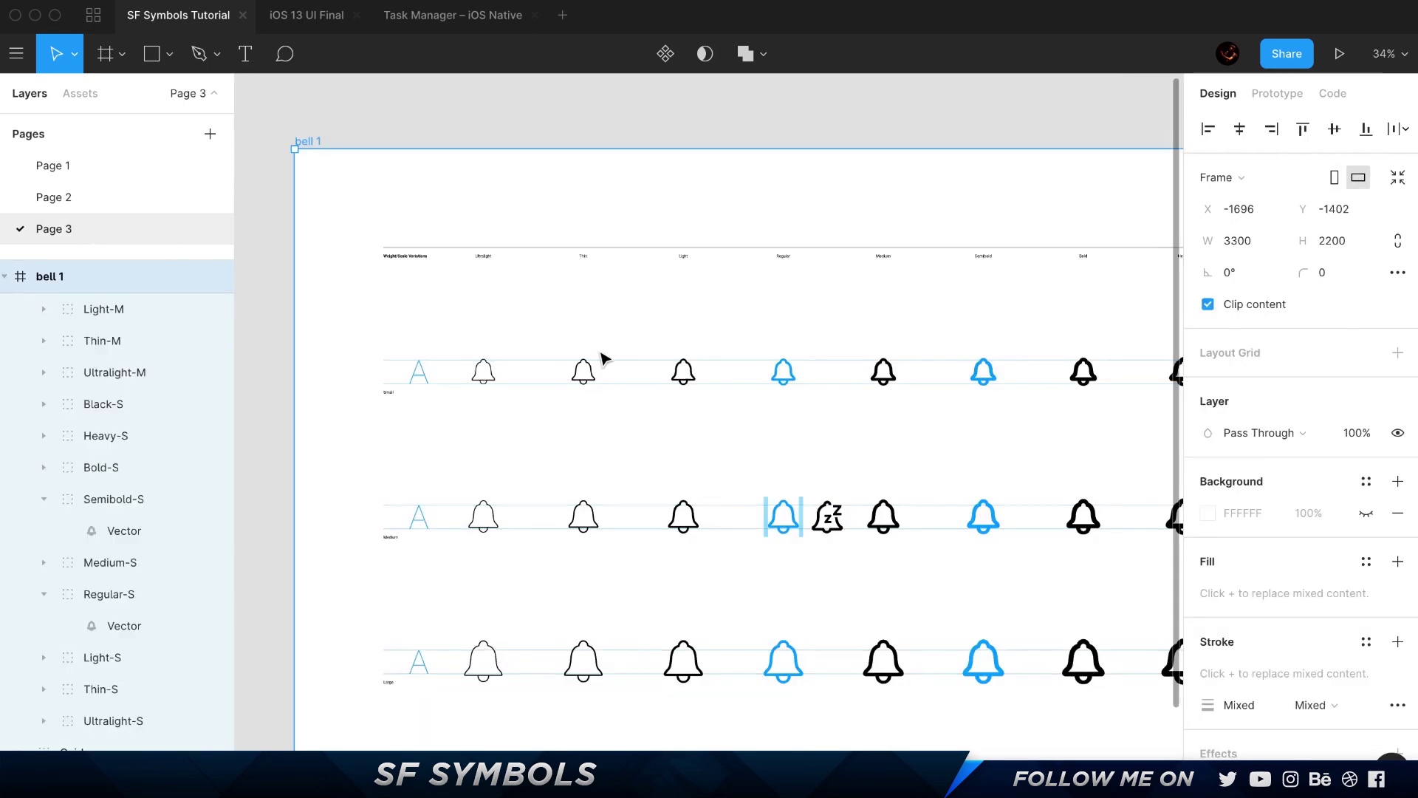
scroll(603, 362, down, 3)
scroll(602, 360, down, 2)
scroll(791, 303, up, 5)
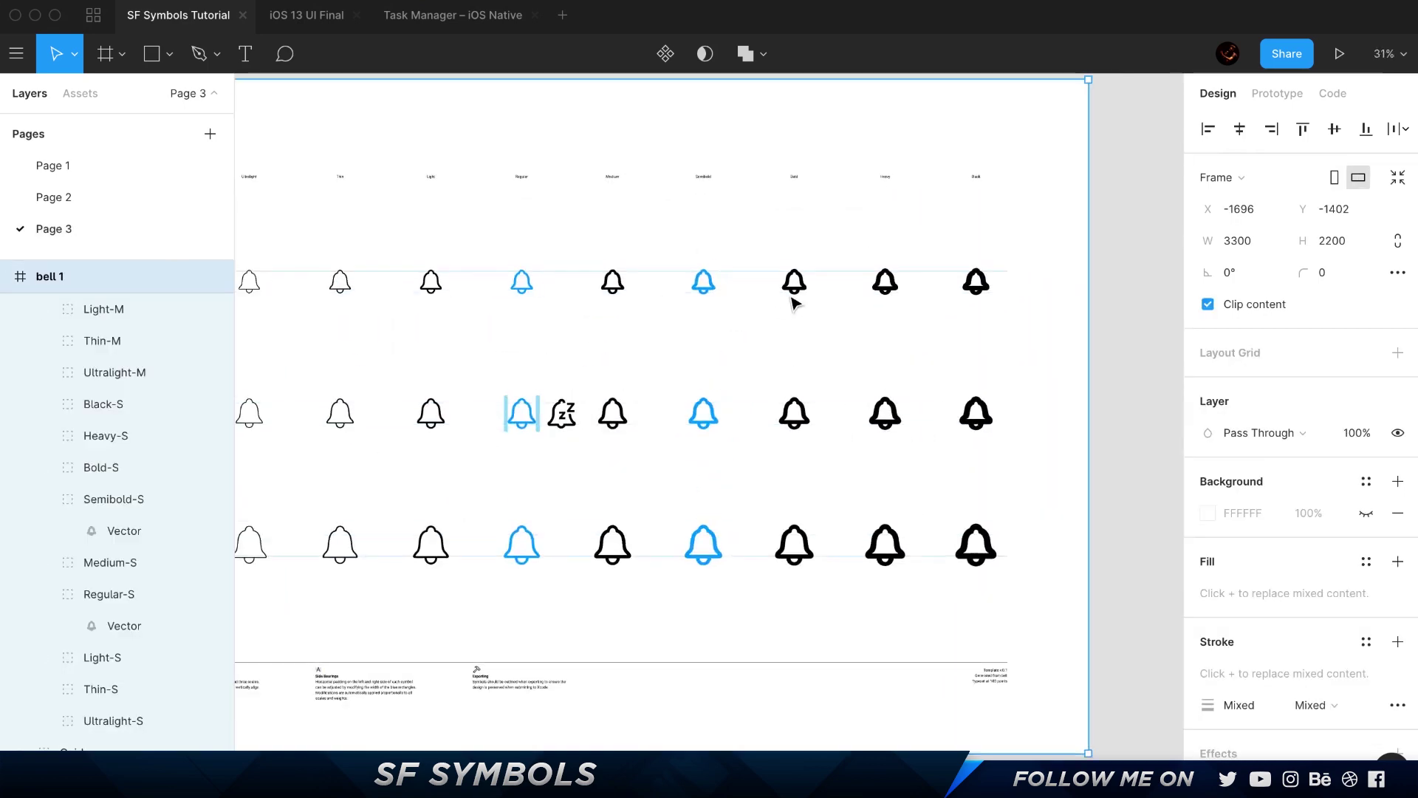
scroll(794, 303, left, 3)
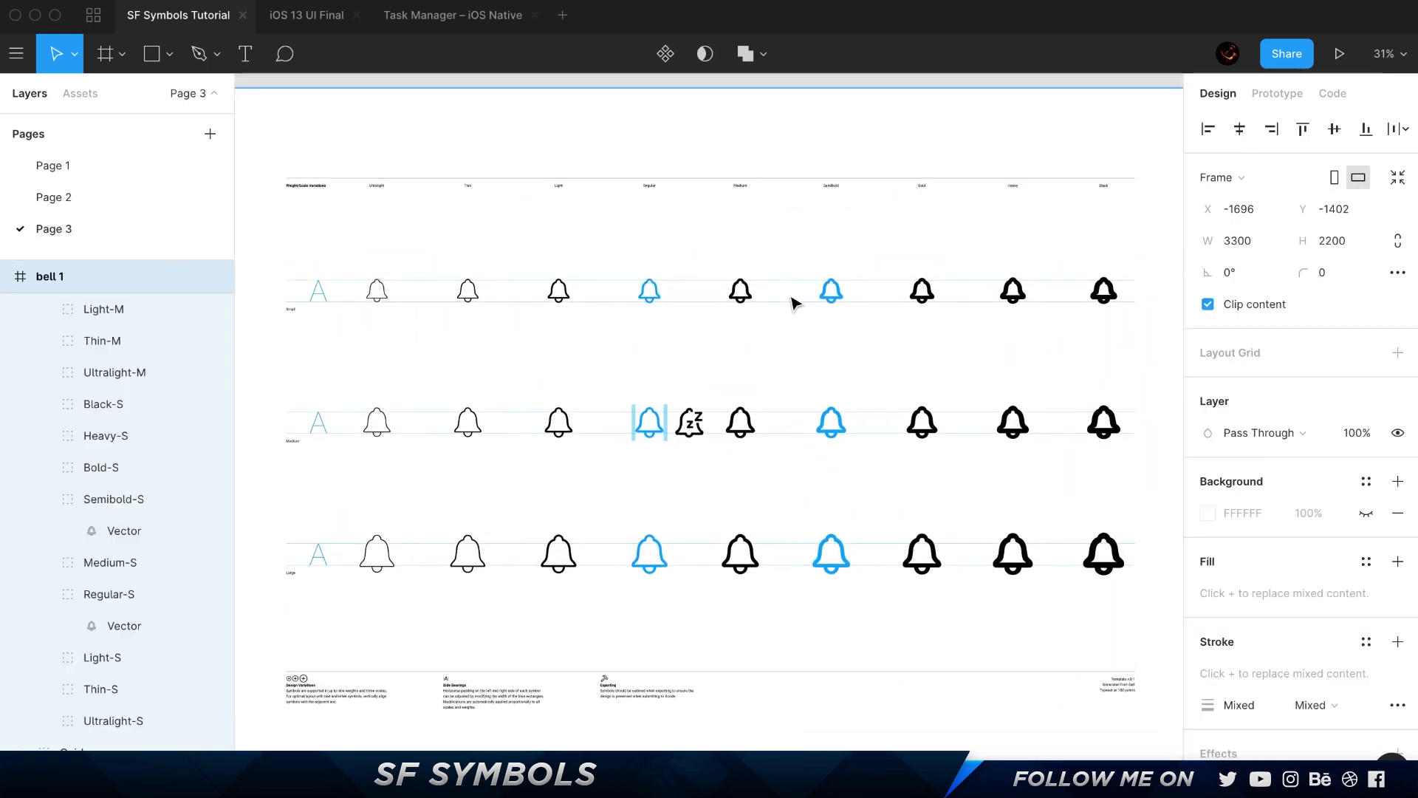
scroll(367, 213, up, 8)
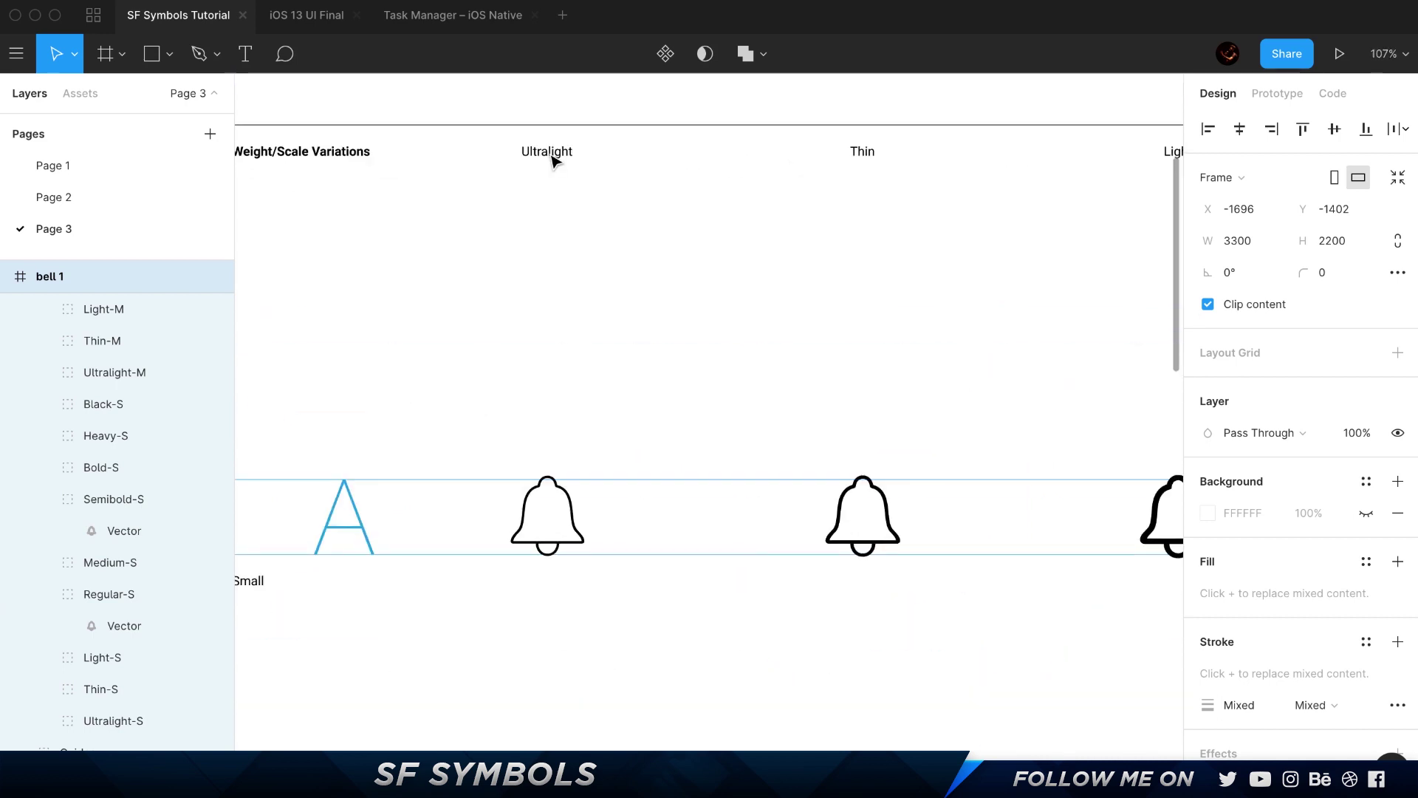
Examine the bell template's weight columns and its Small, Medium and Large rows against the cap-height guides
scroll(553, 159, down, 4)
scroll(752, 155, right, 8)
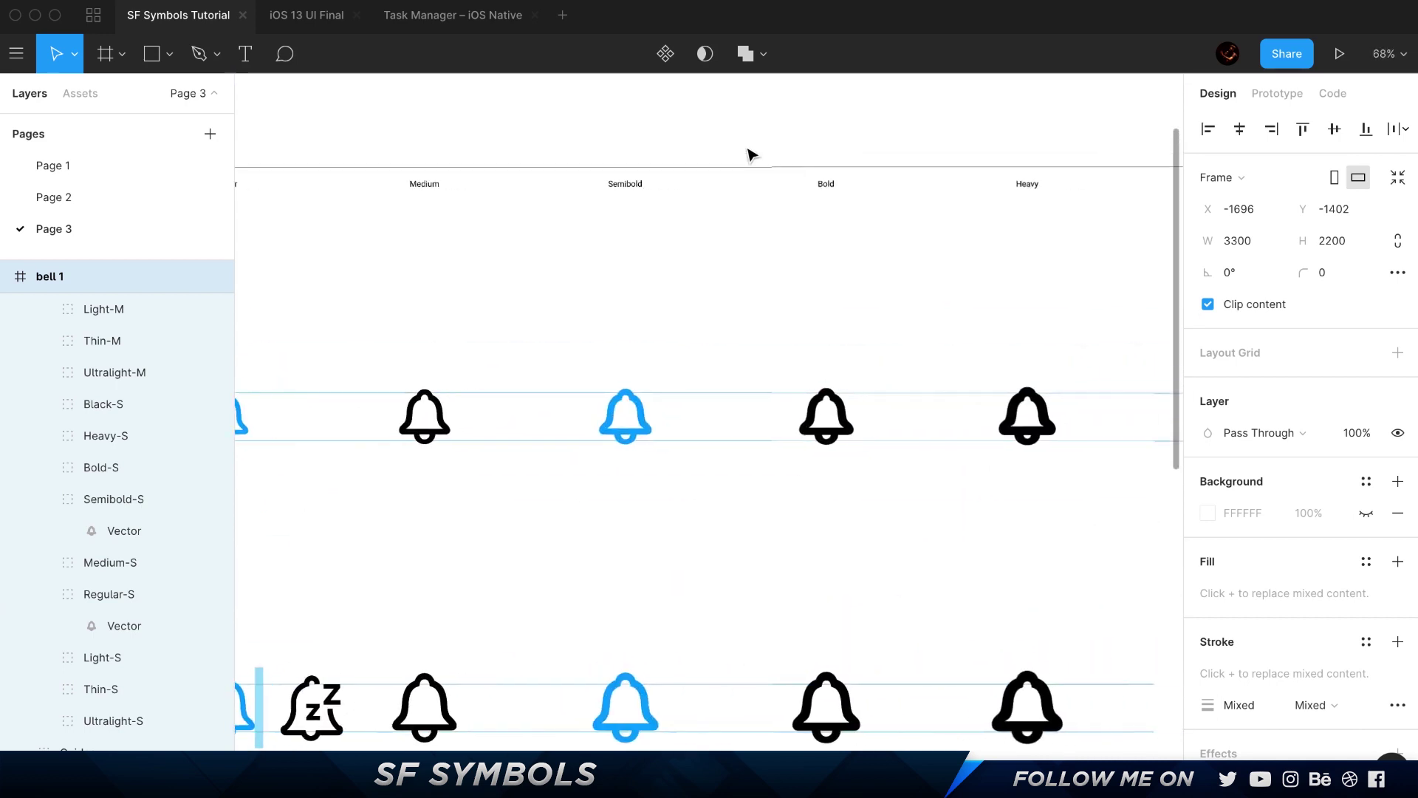
scroll(750, 152, down, 3)
scroll(750, 152, right, 2)
scroll(570, 190, up, 1)
scroll(570, 190, down, 3)
scroll(569, 190, left, 10)
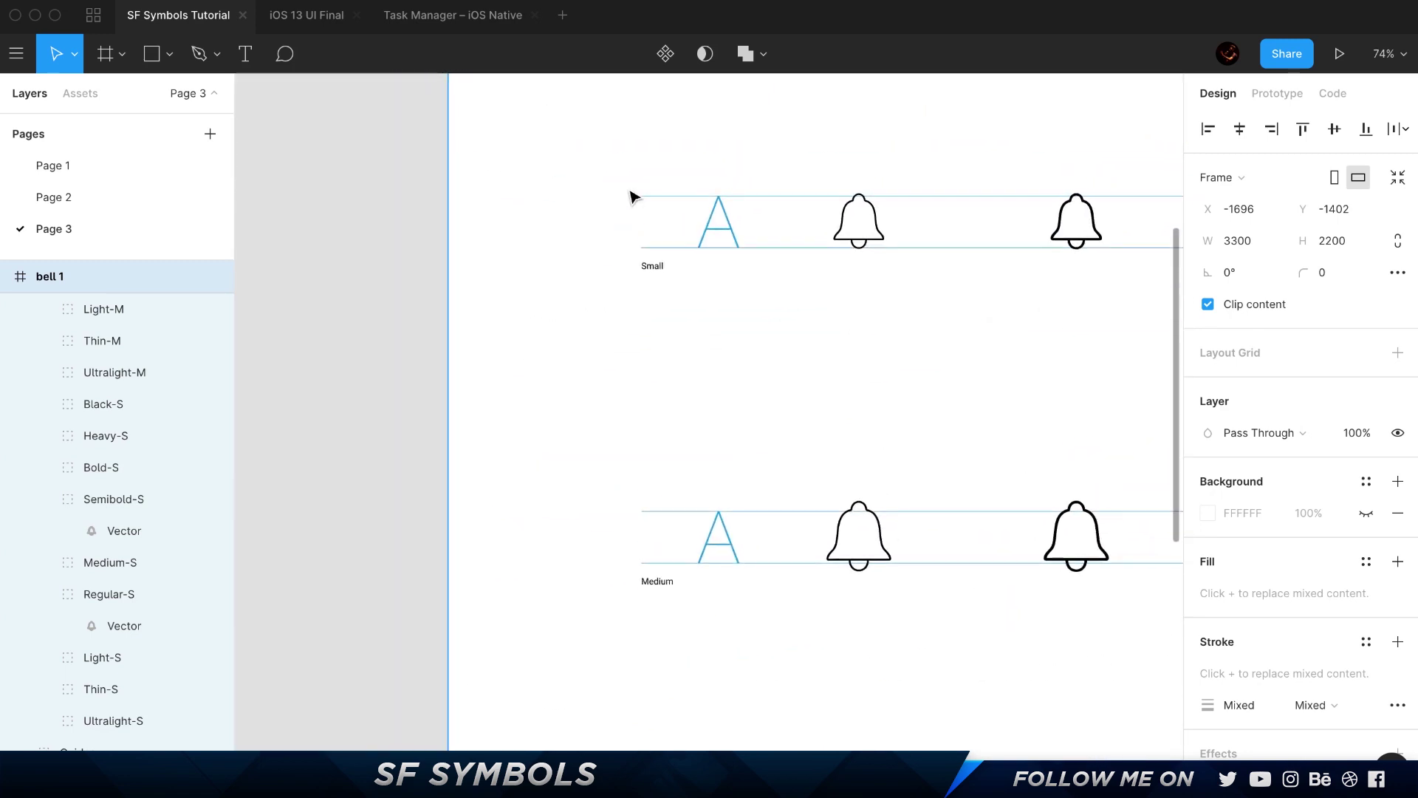
scroll(697, 231, down, 4)
scroll(697, 232, down, 1)
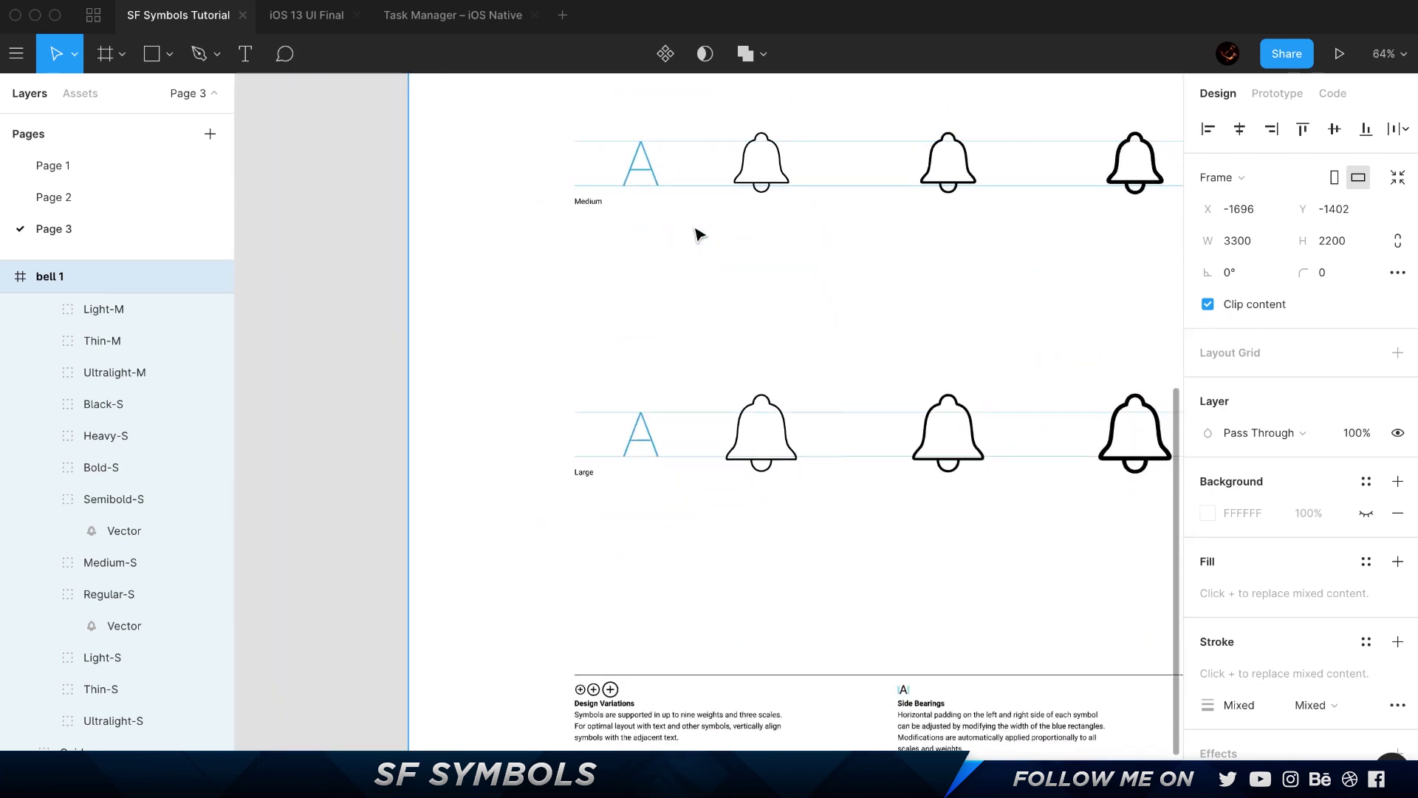
scroll(696, 231, up, 3)
scroll(628, 177, right, 2)
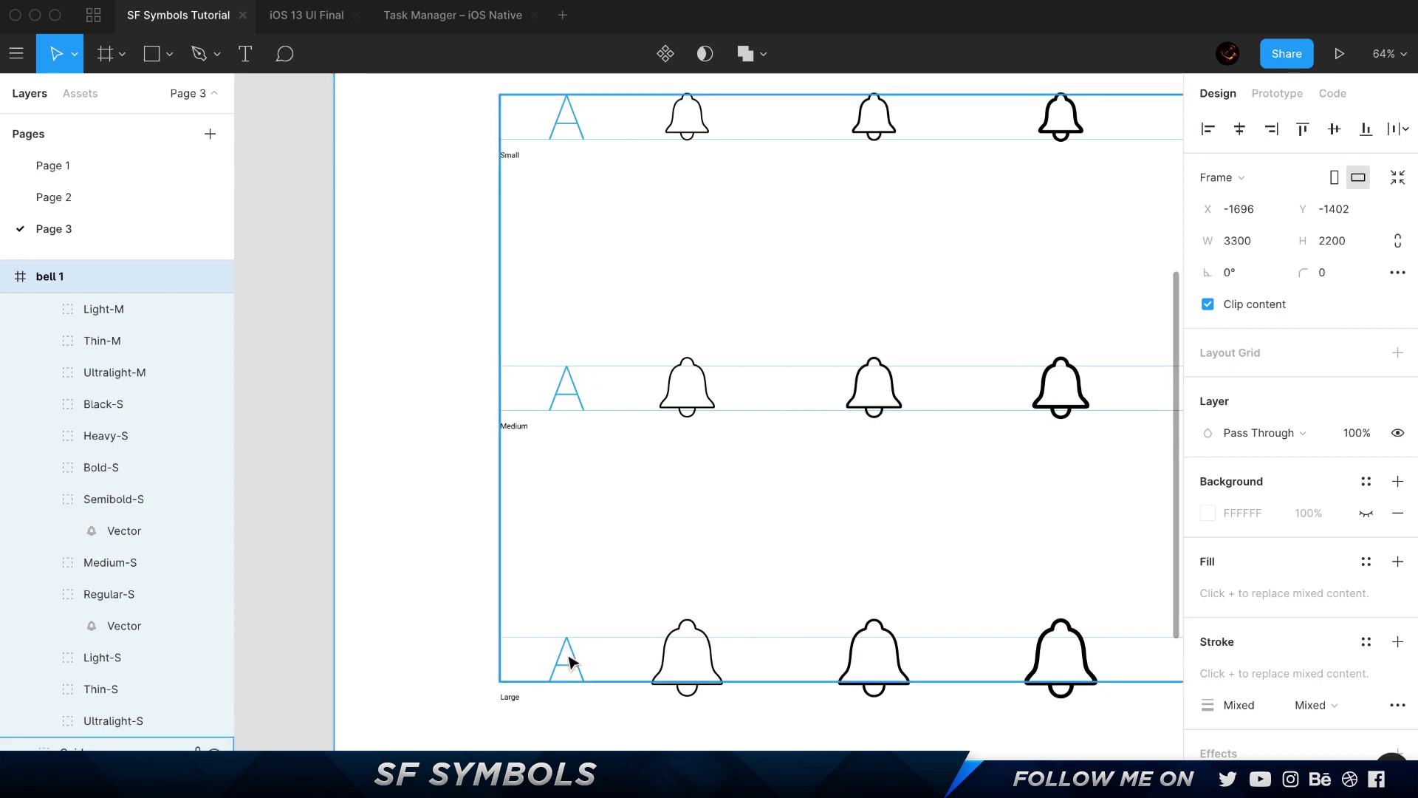
scroll(750, 436, down, 2)
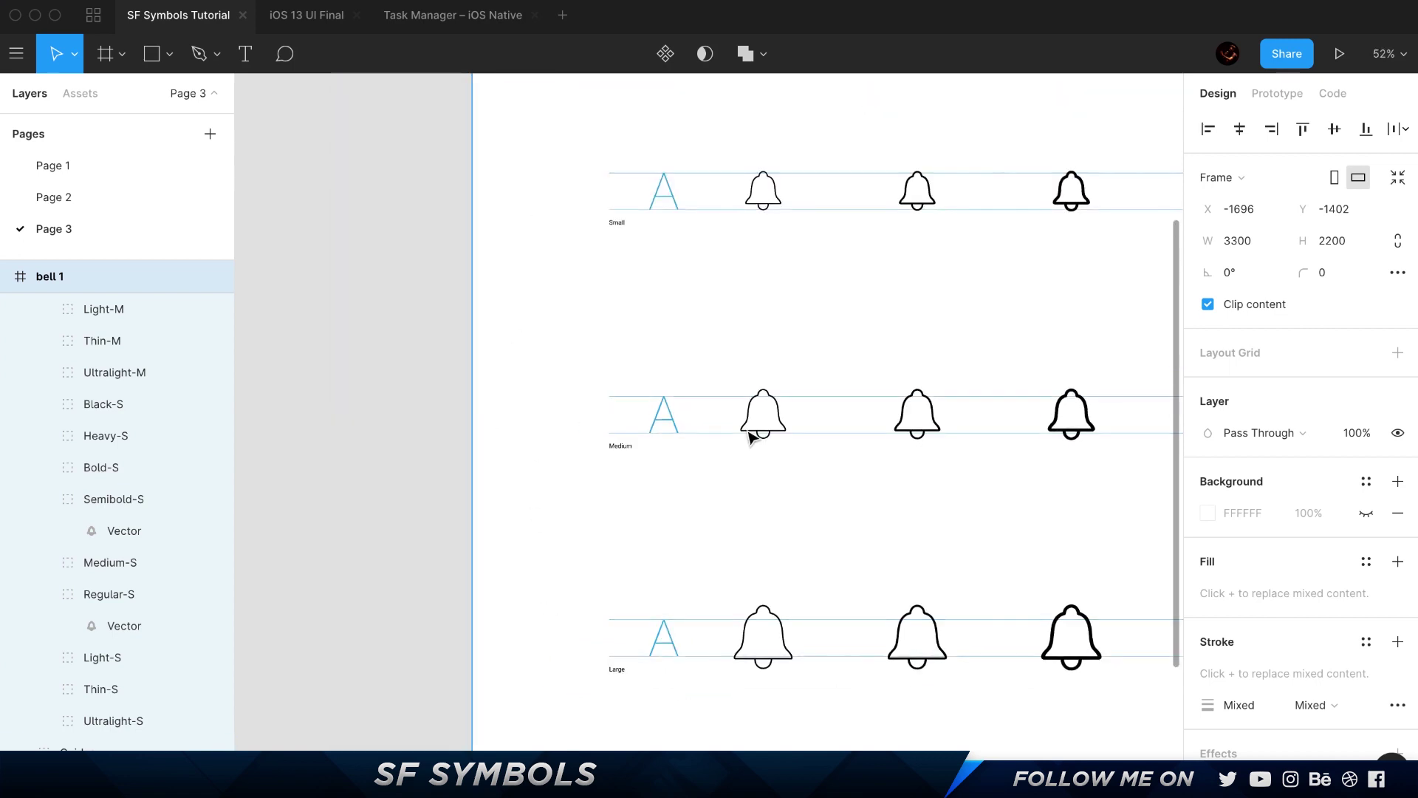
scroll(749, 436, right, 10)
scroll(745, 437, left, 5)
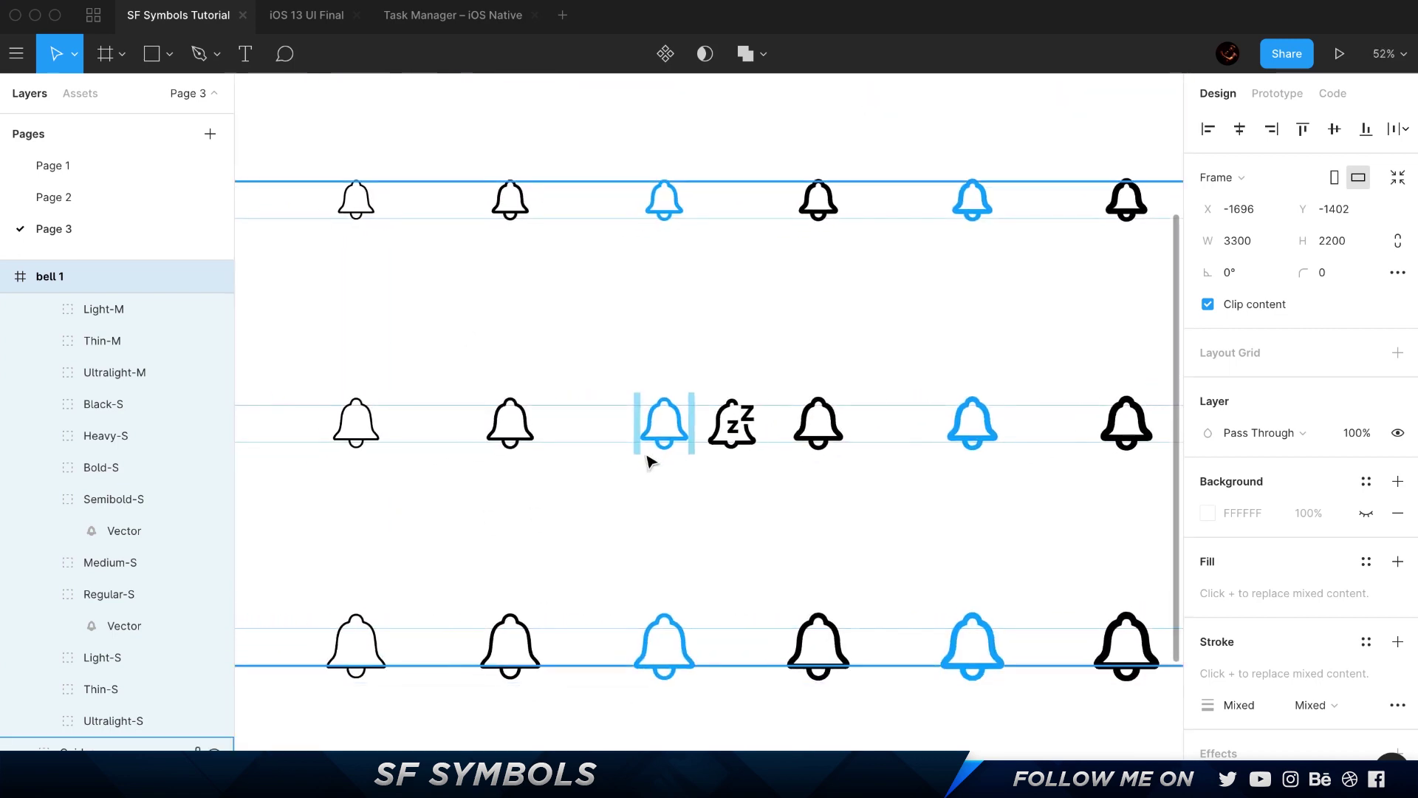
Select the Regular-M group containing the blue bell and the custom sleeping bell icon
scroll(647, 462, up, 3)
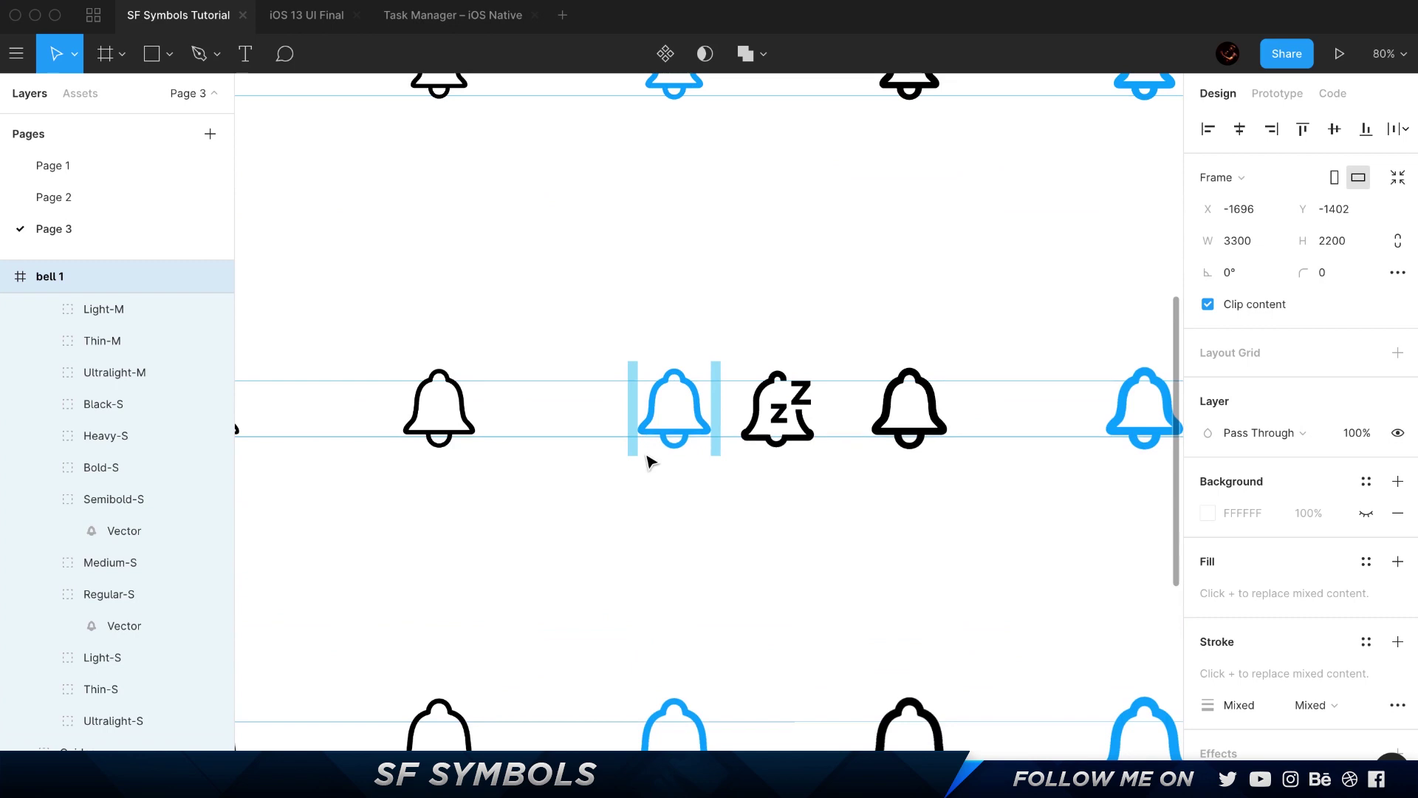
scroll(741, 439, up, 3)
click(724, 443)
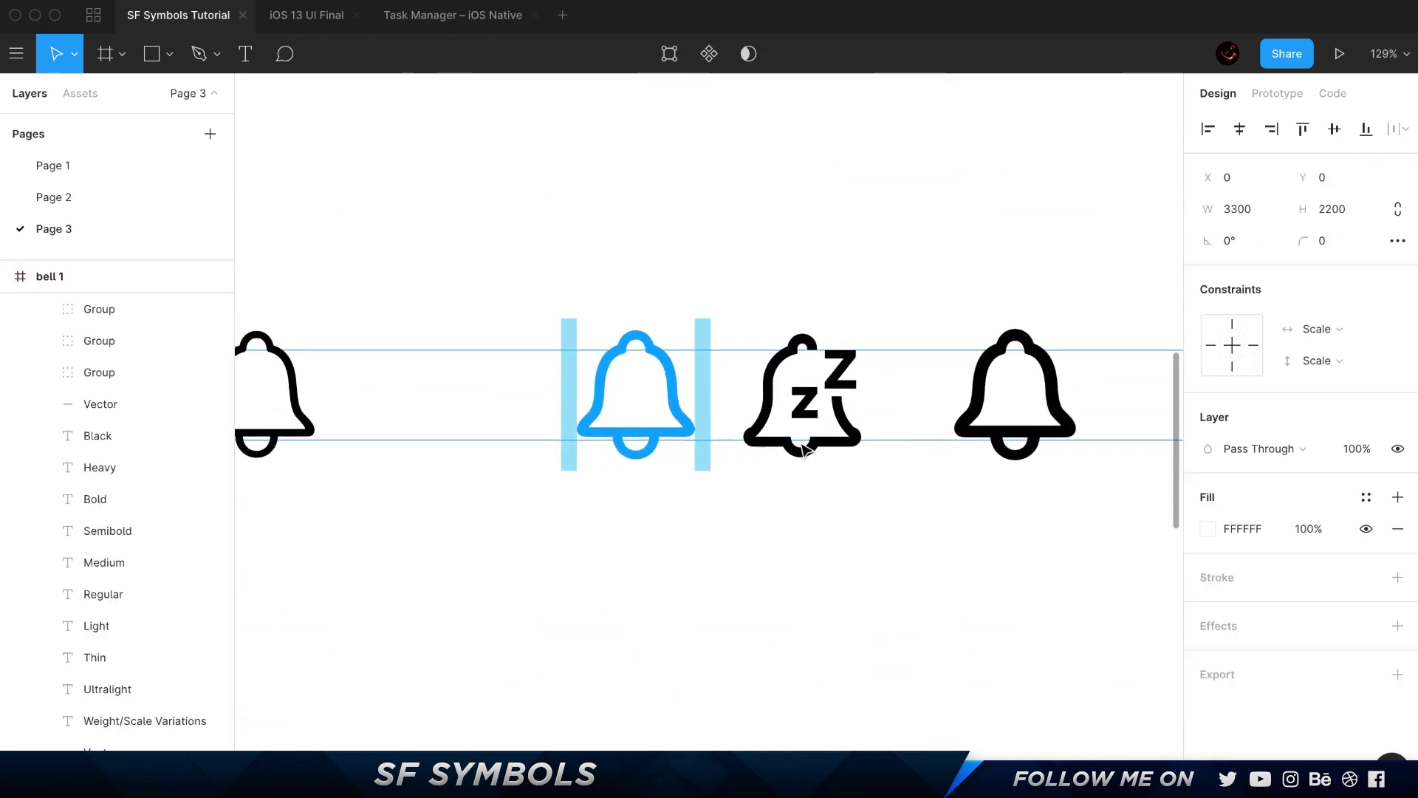
click(955, 441)
click(843, 449)
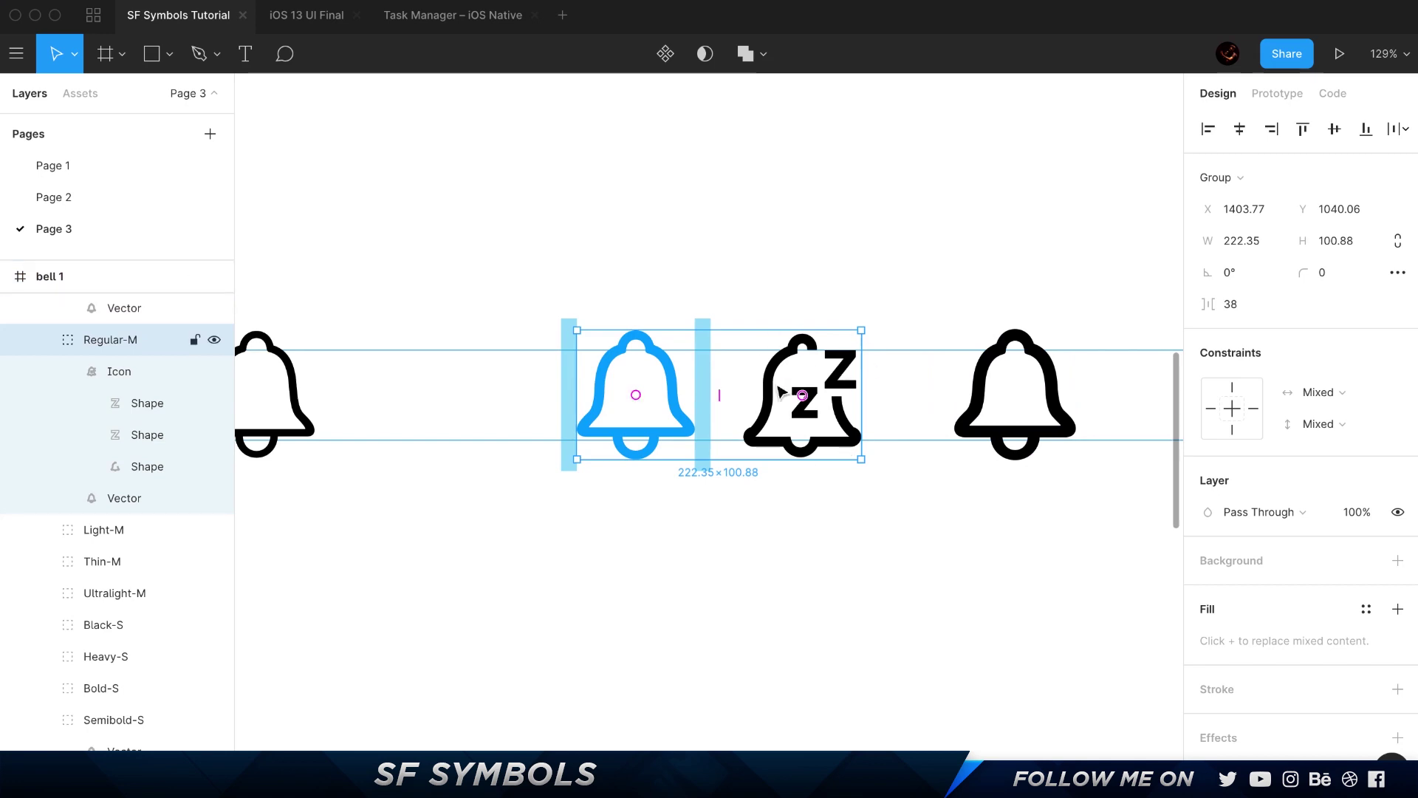
Check the bell variants in SF Symbols again, and return to Figma to view the whole bell template
key(super+Tab)
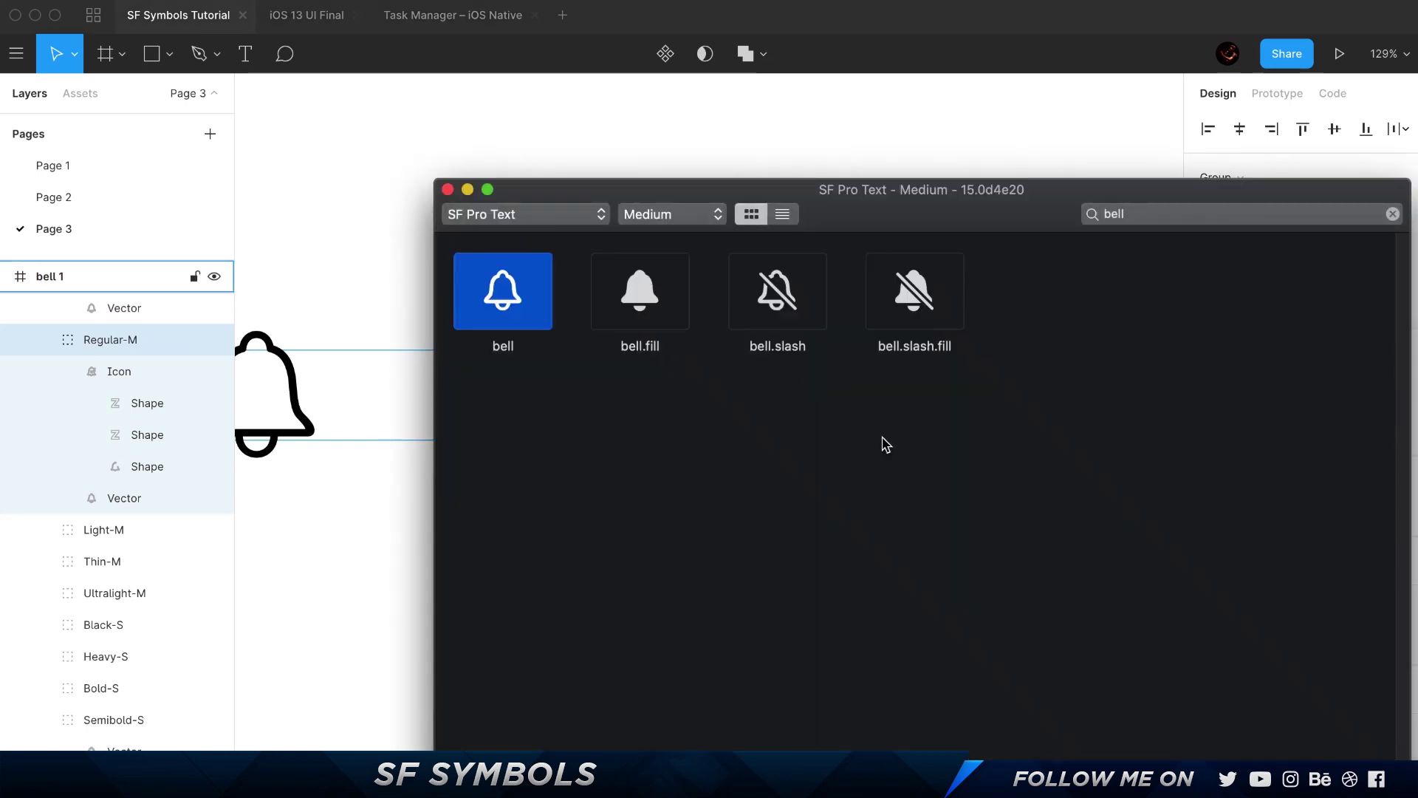
key(super+Tab)
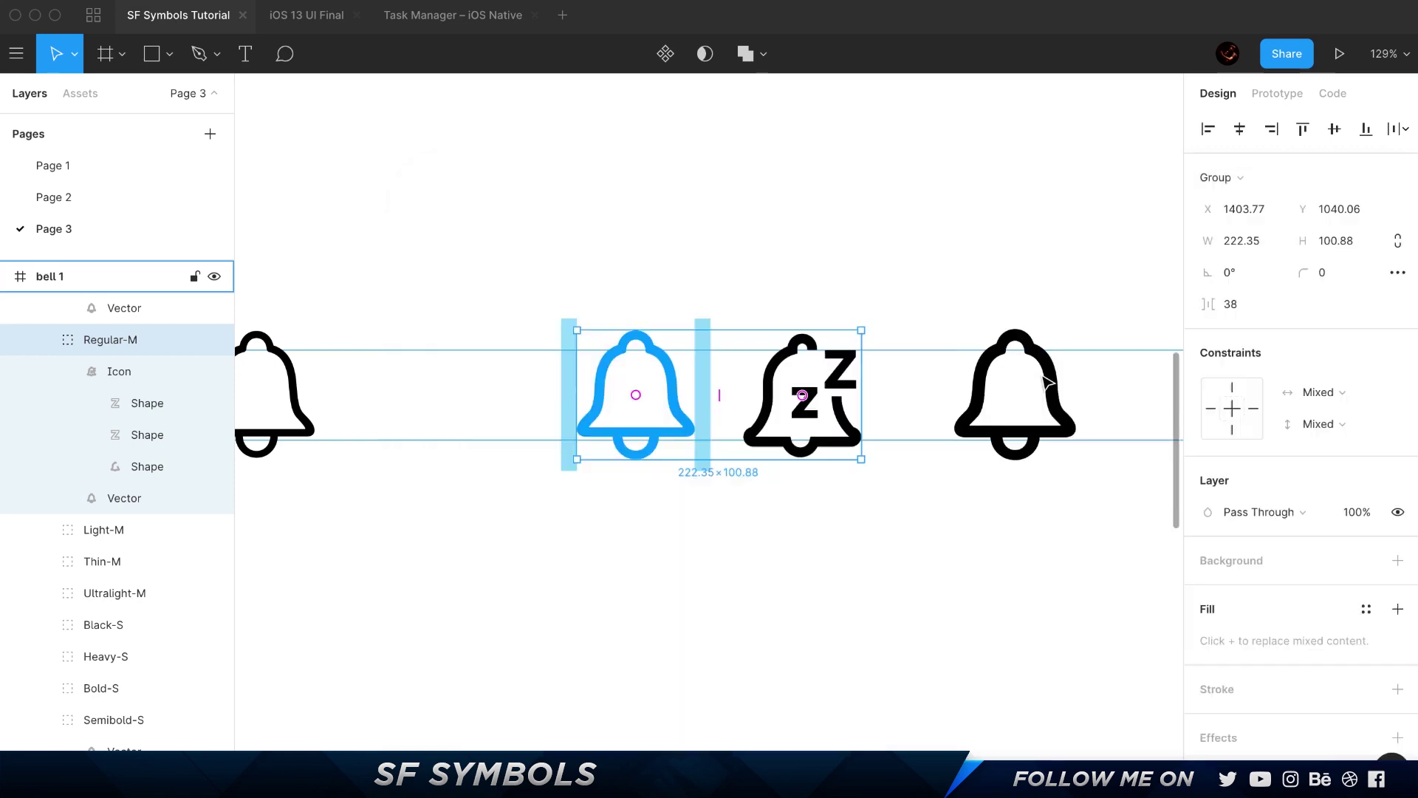
scroll(897, 383, down, 10)
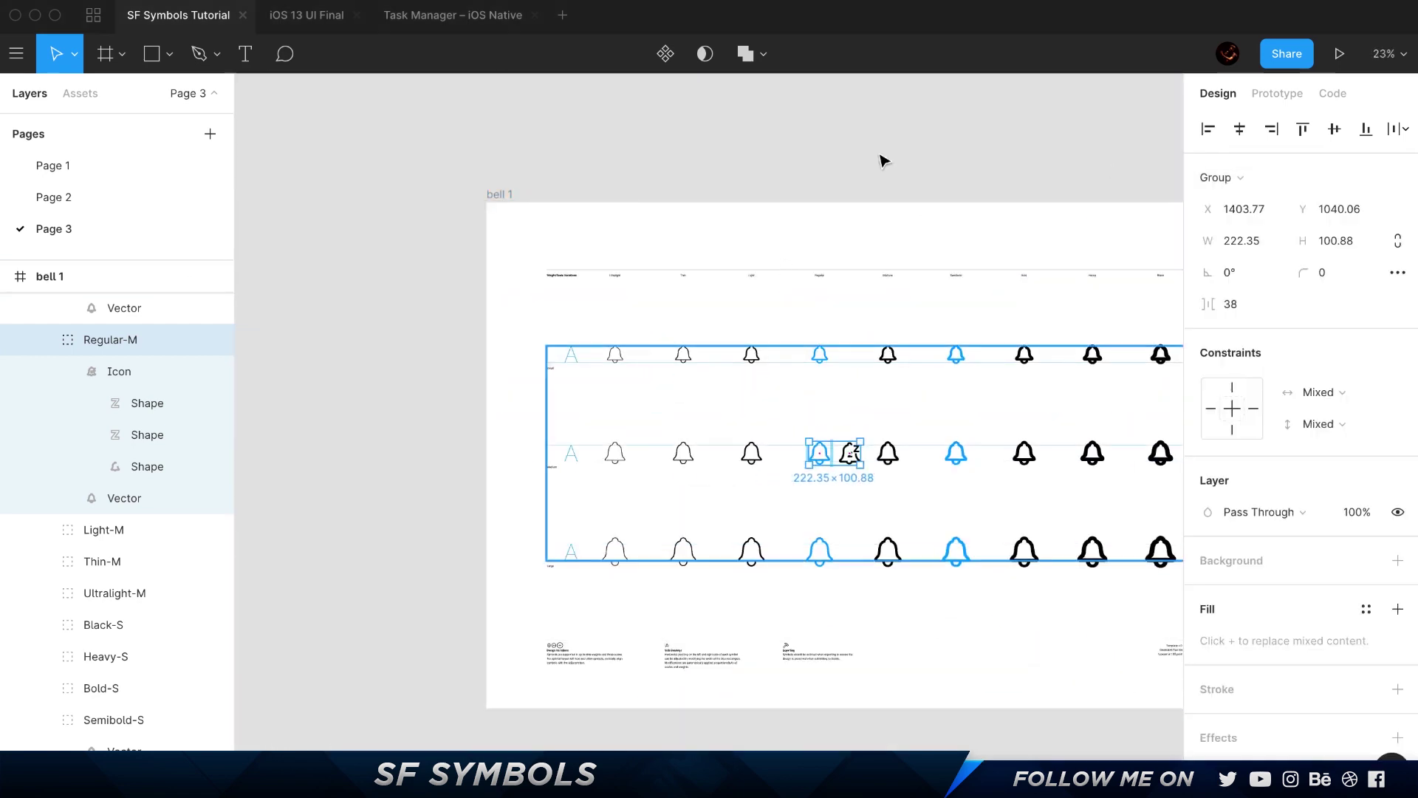
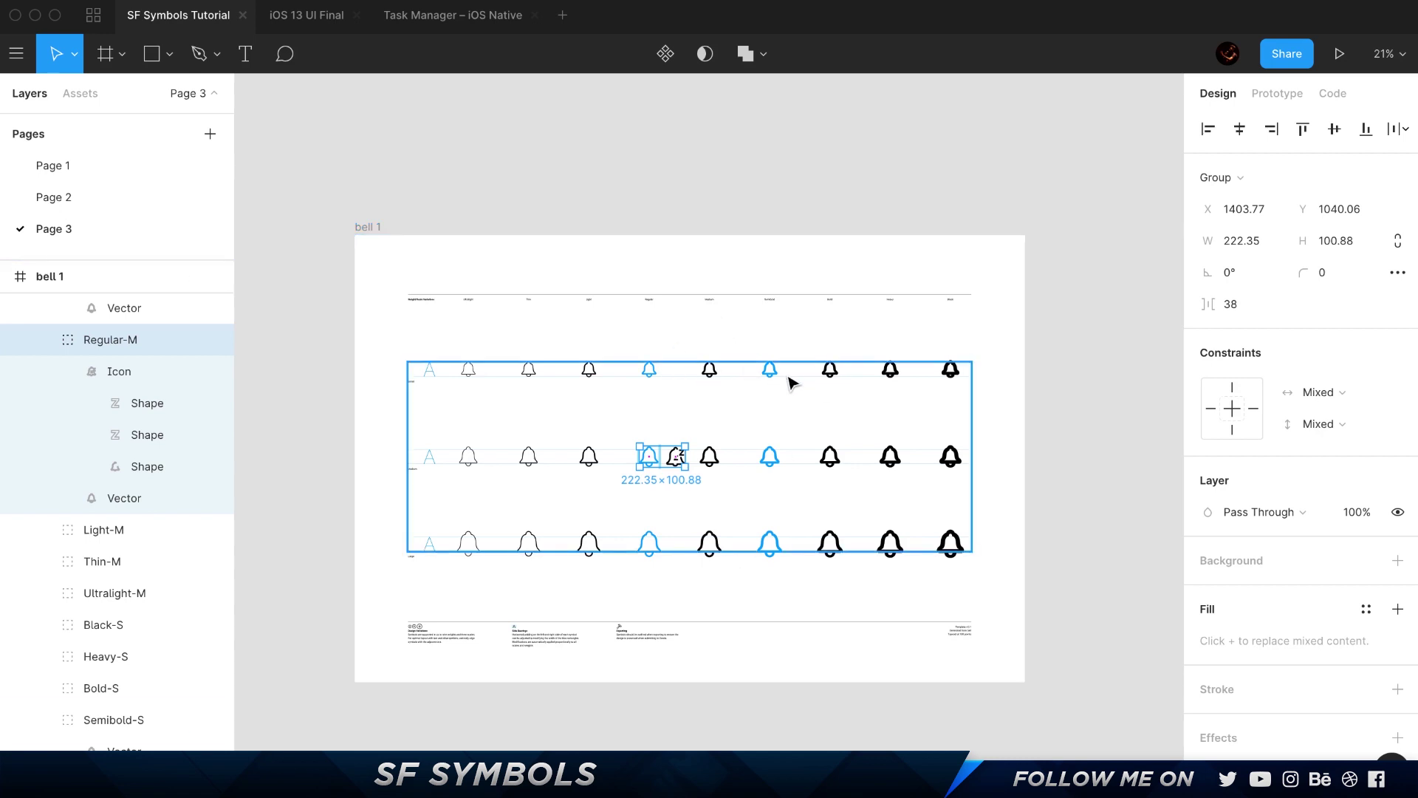
Select the bell 1 frame and add an export setting in SVG format
click(368, 229)
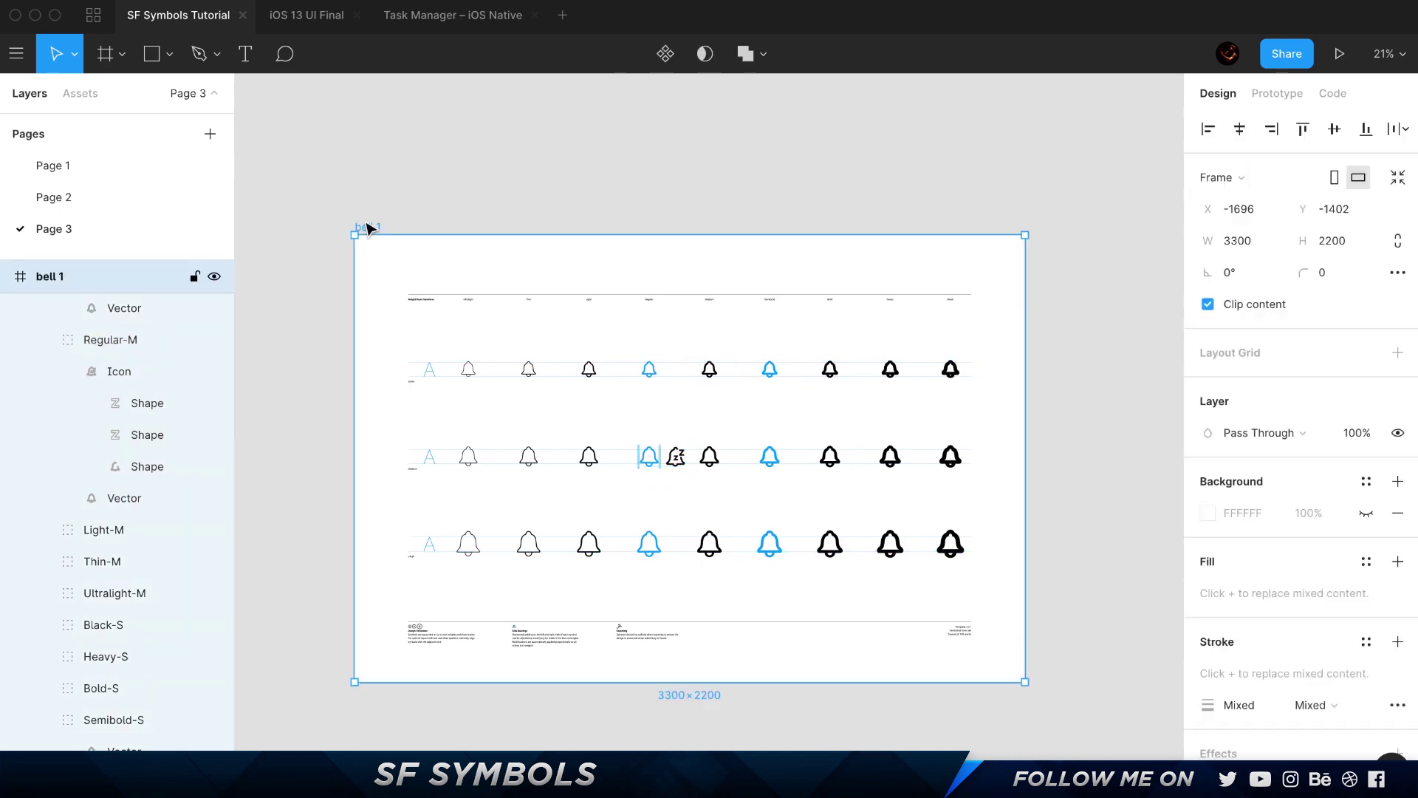
scroll(1330, 672, down, 2)
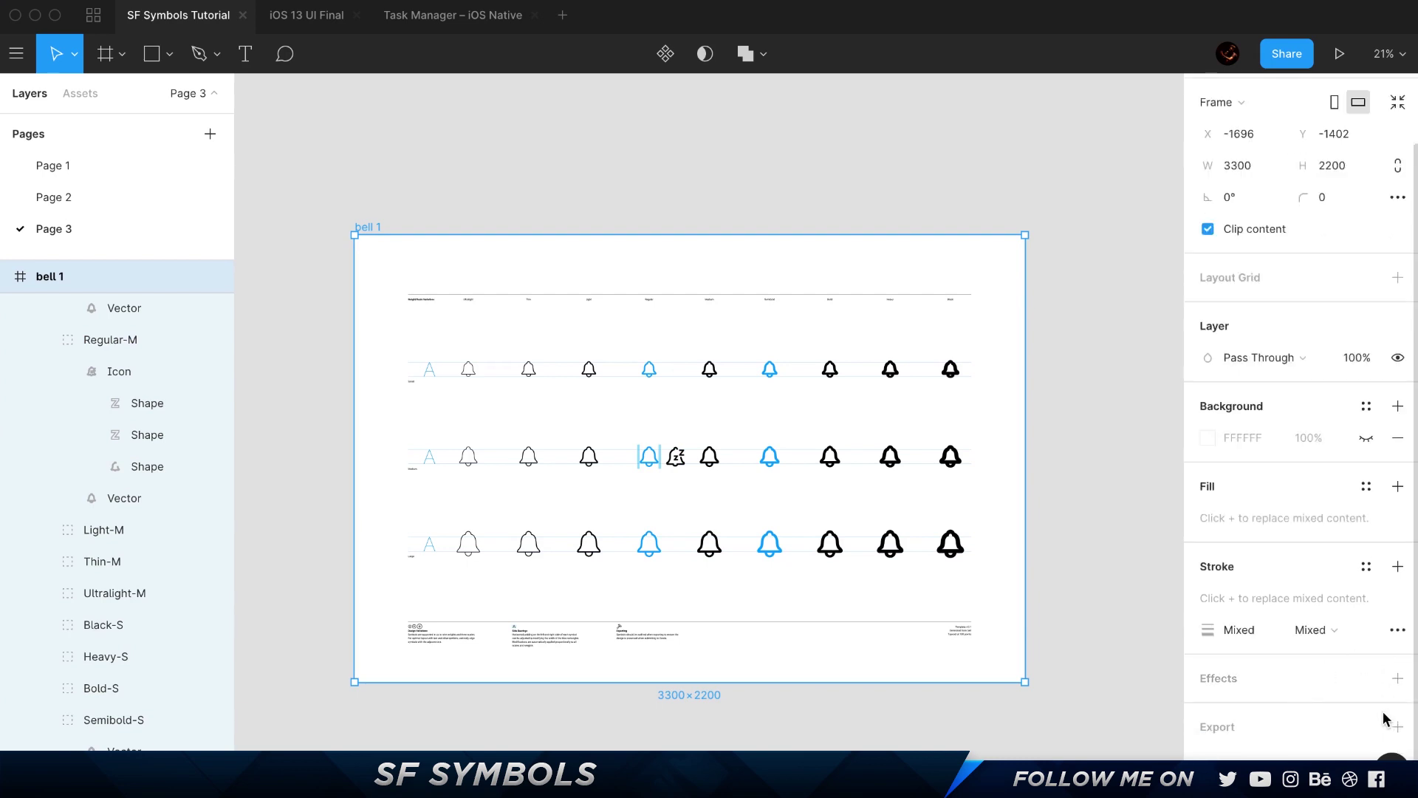
click(1387, 722)
scroll(1382, 701, down, 2)
click(1354, 648)
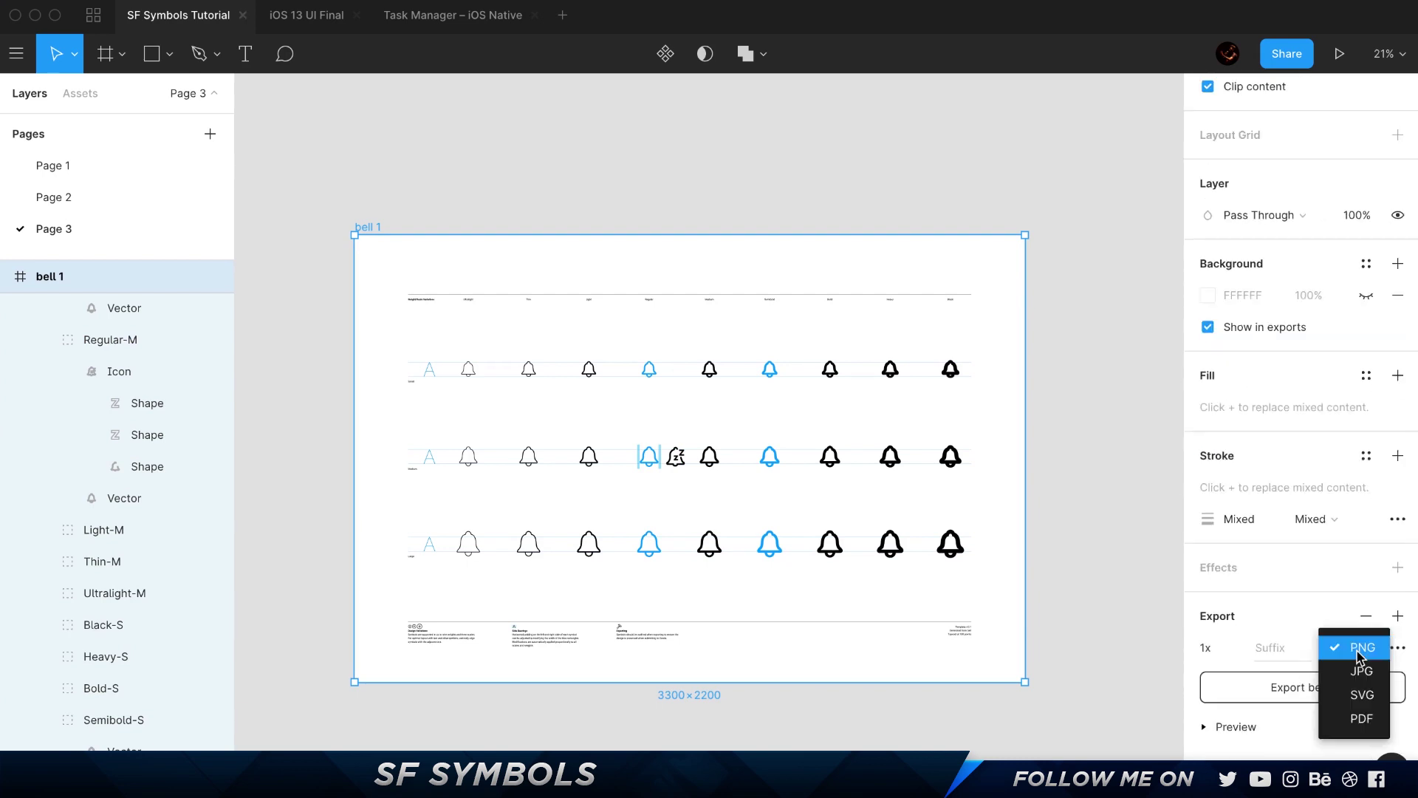
click(1359, 695)
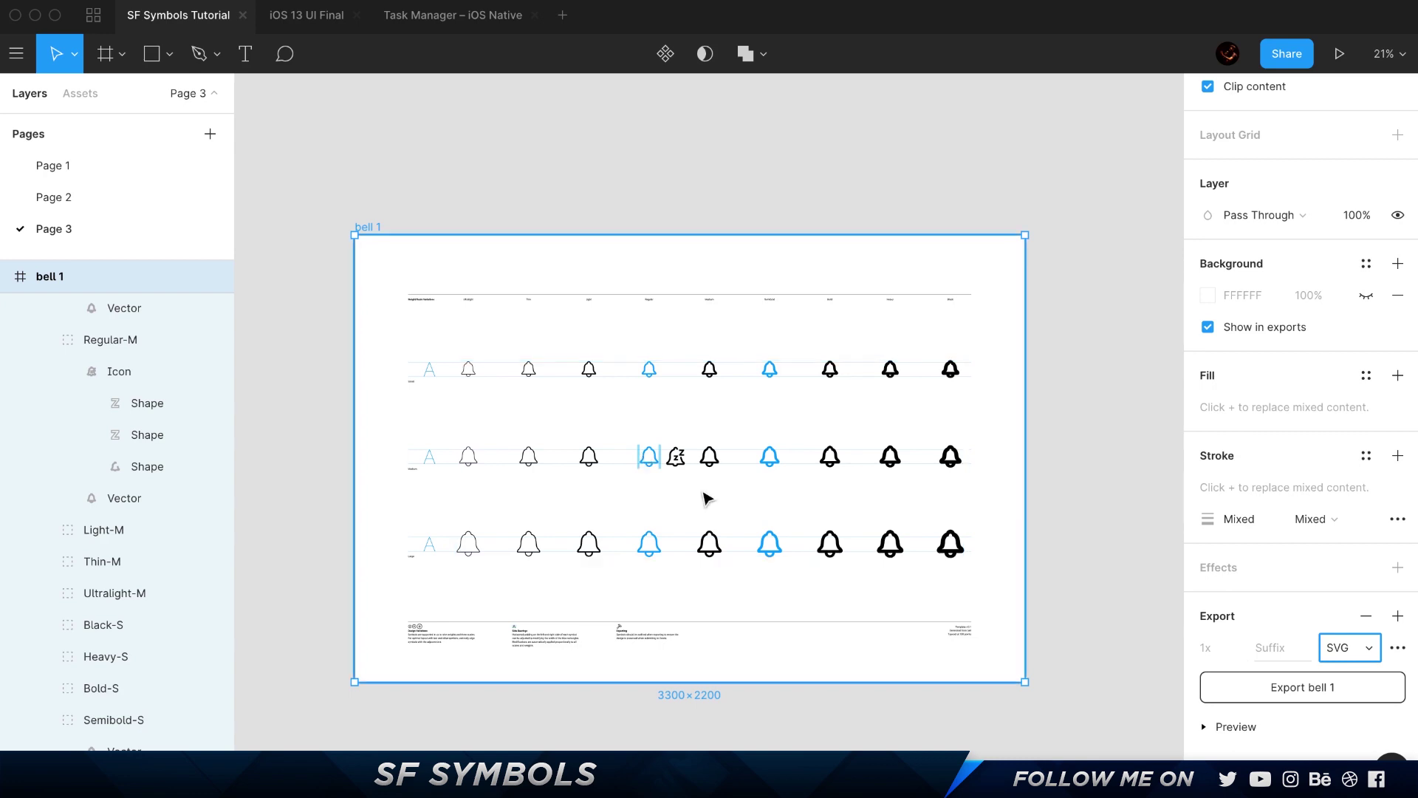
Examine the custom sleeping bell beside the Regular bell and compare it with the template's other weights and scales
scroll(703, 497, up, 10)
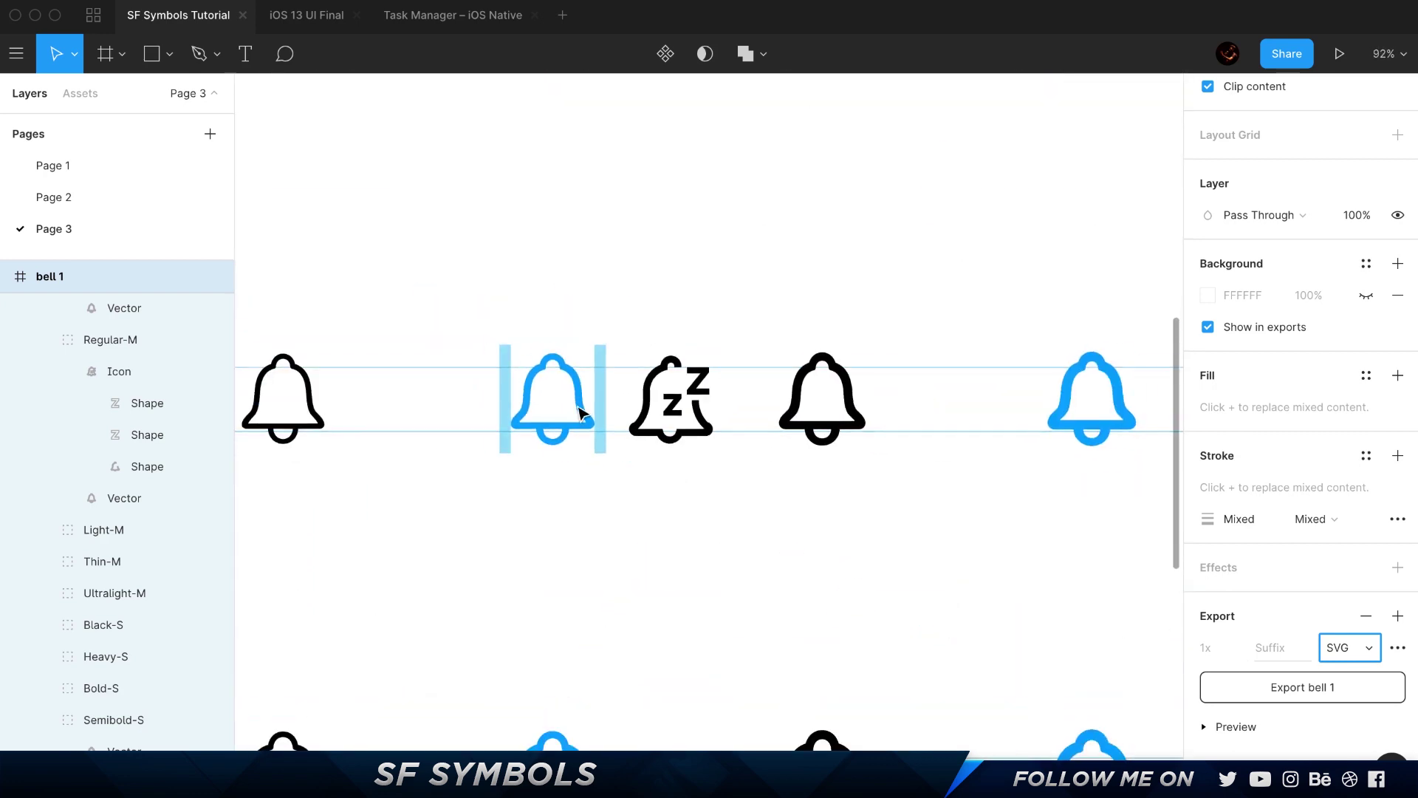
scroll(576, 406, down, 5)
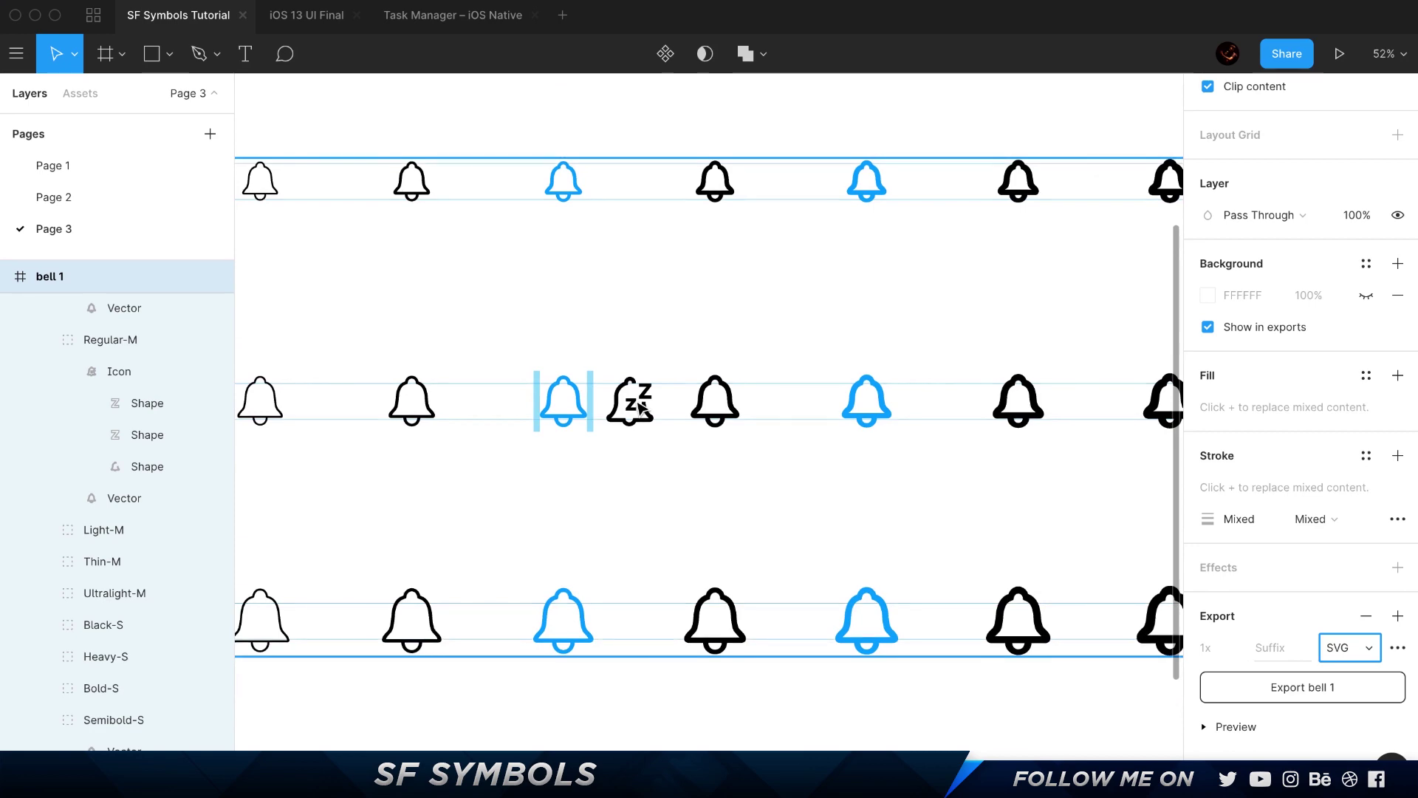
scroll(641, 406, down, 3)
scroll(739, 425, right, 3)
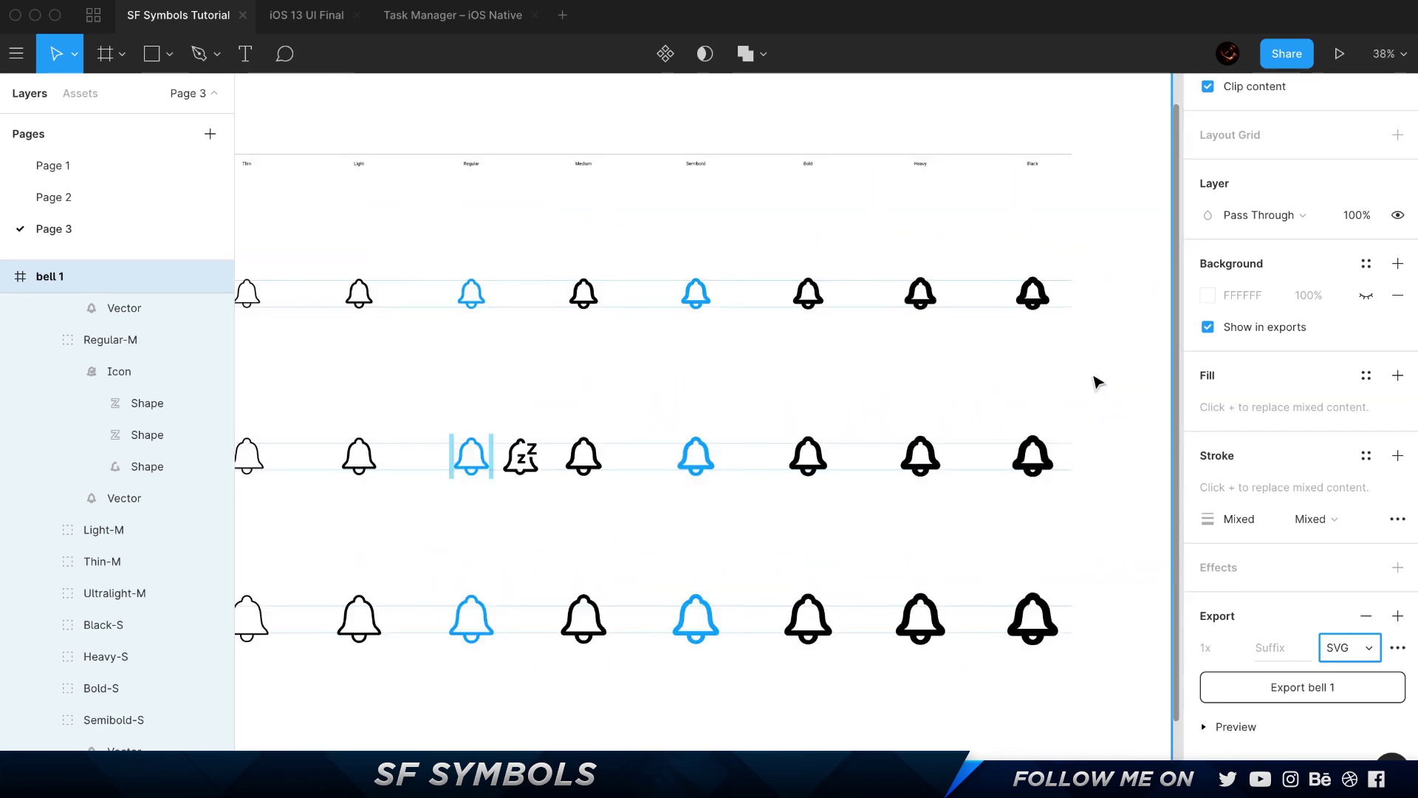
scroll(833, 500, left, 2)
scroll(832, 500, up, 1)
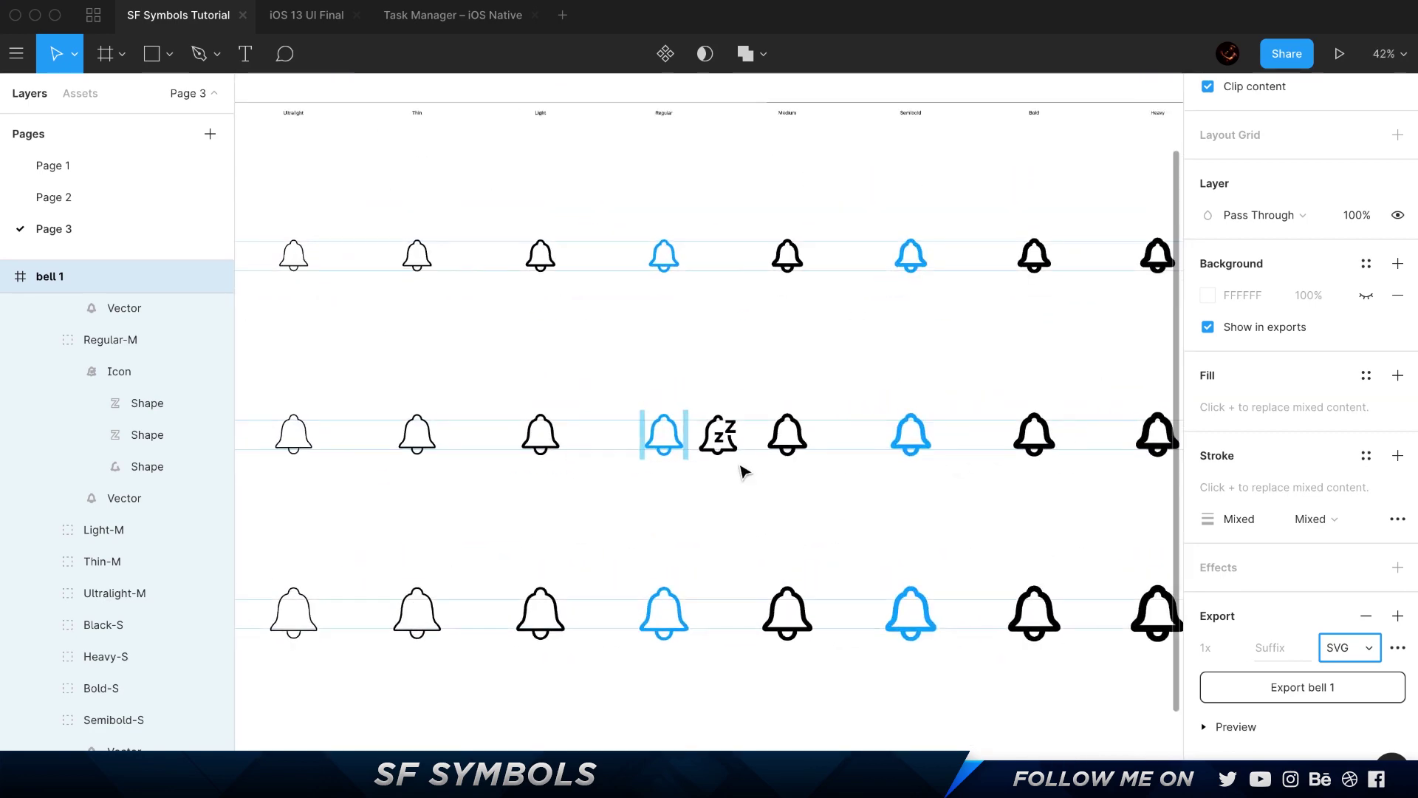
scroll(662, 304, down, 1)
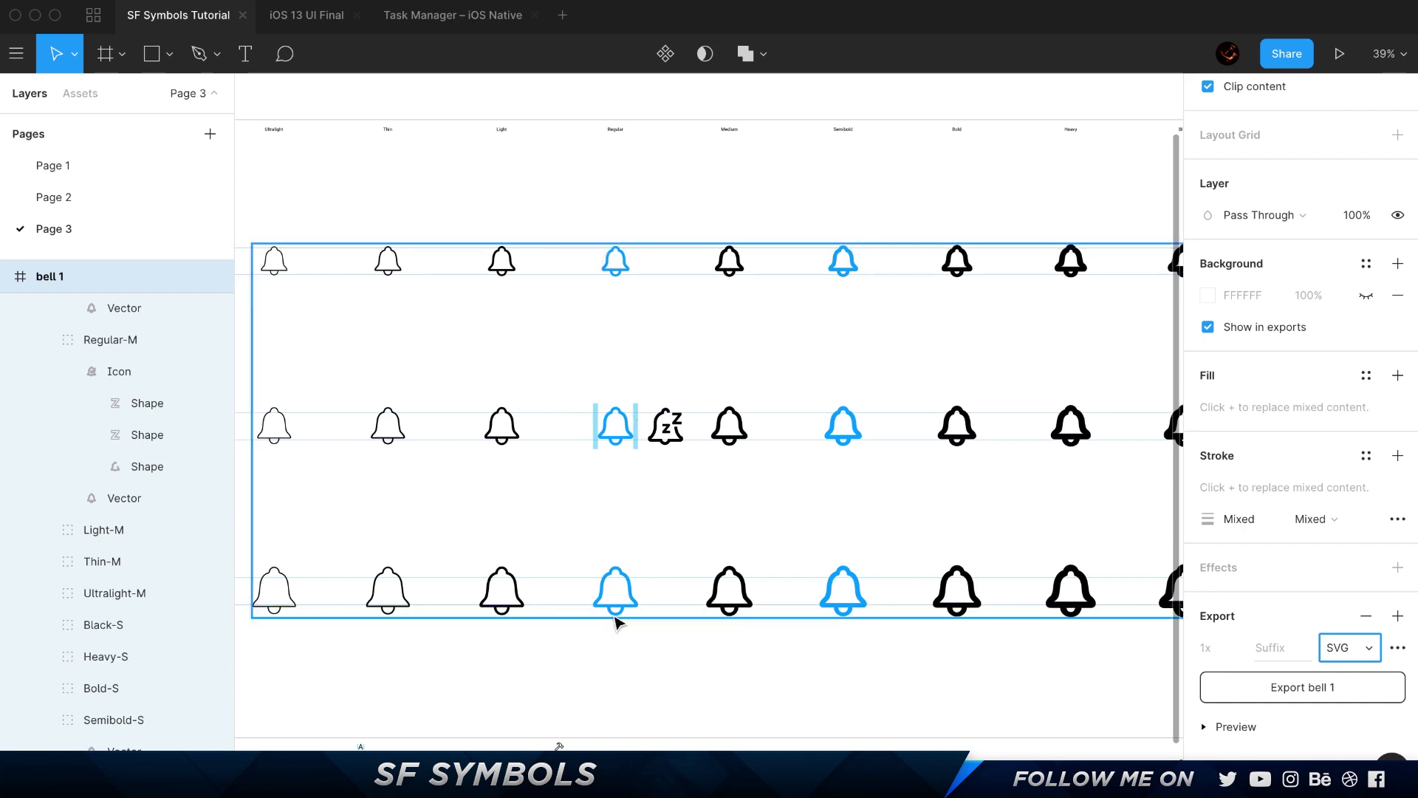
scroll(453, 403, left, 2)
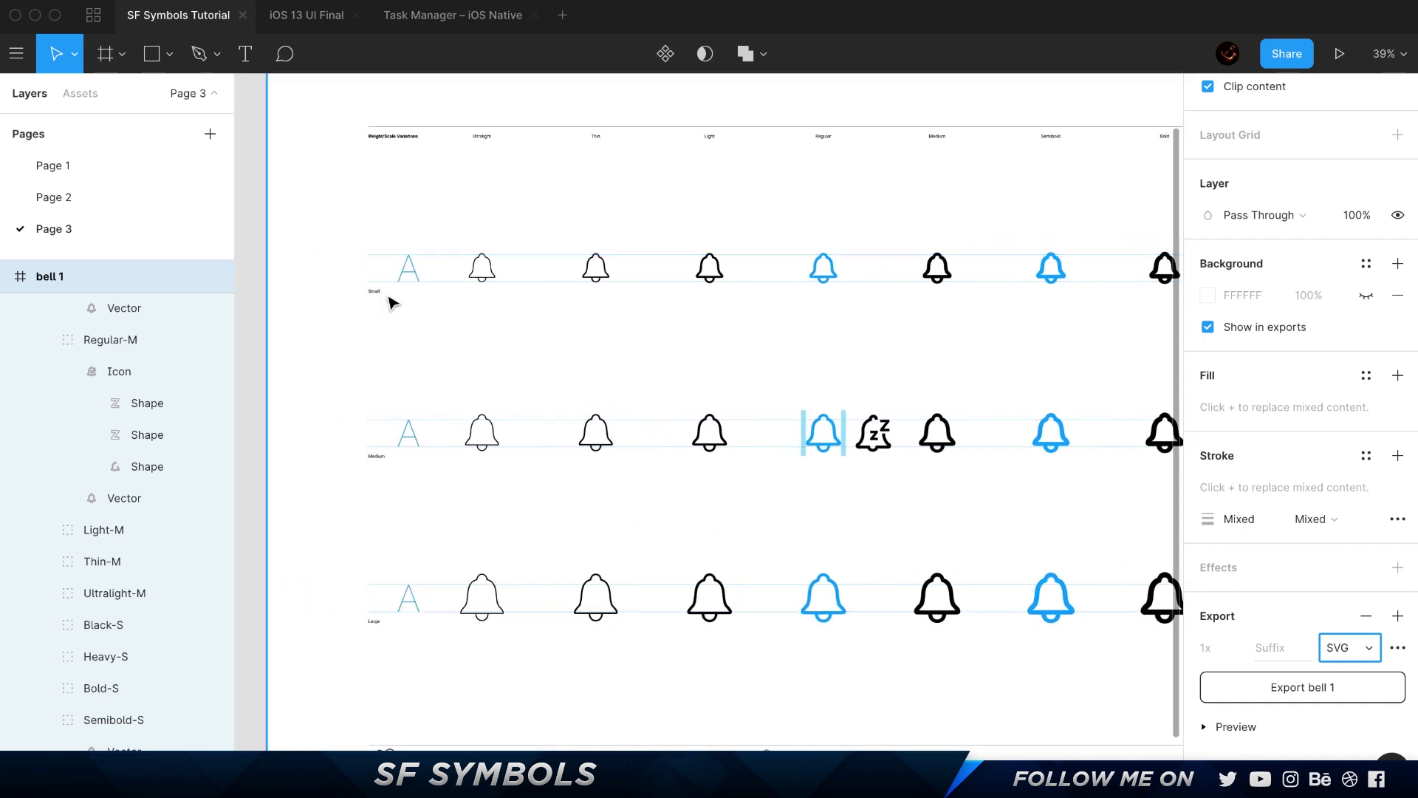
scroll(390, 301, up, 5)
scroll(392, 304, down, 3)
scroll(382, 595, down, 5)
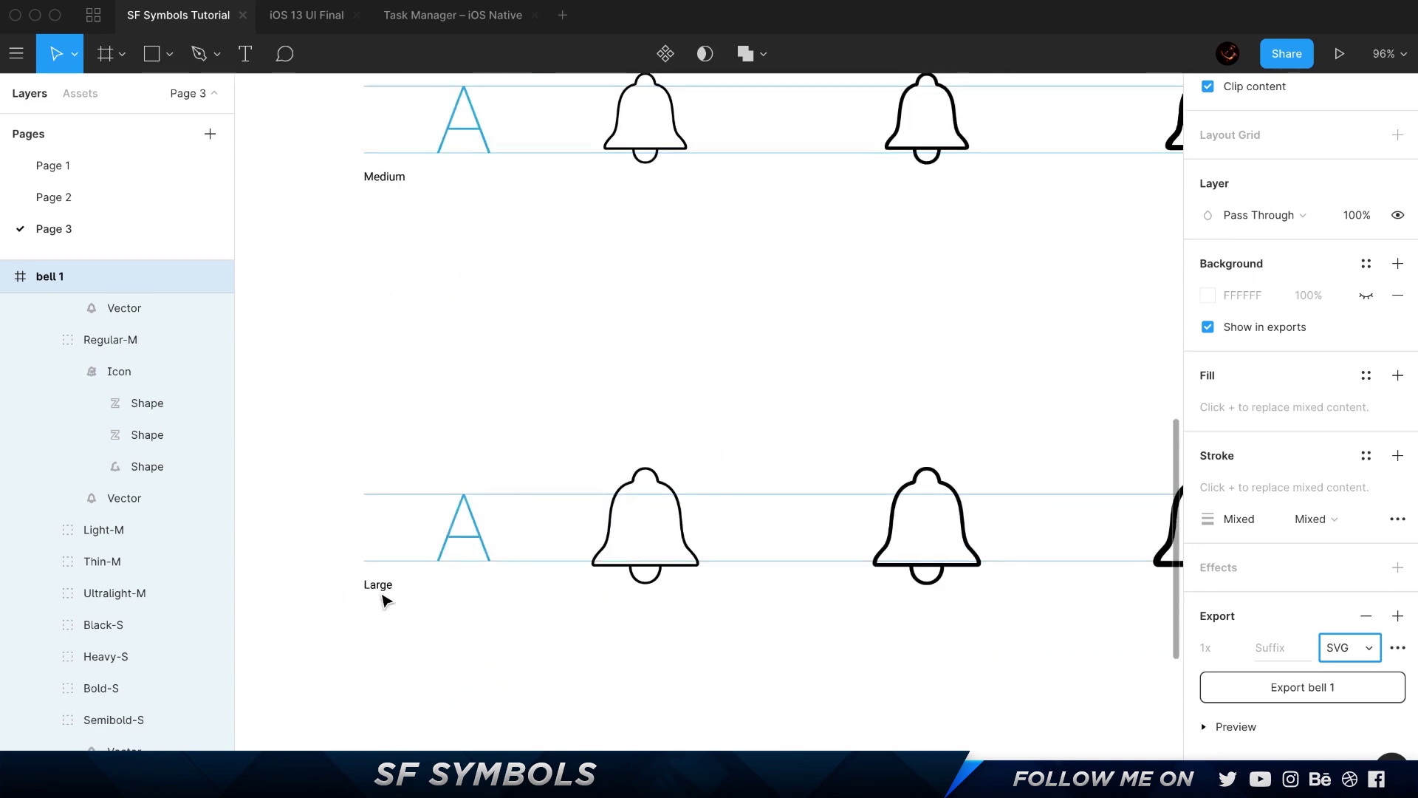
scroll(377, 599, right, 5)
scroll(377, 598, up, 2)
scroll(526, 573, down, 2)
scroll(526, 574, up, 3)
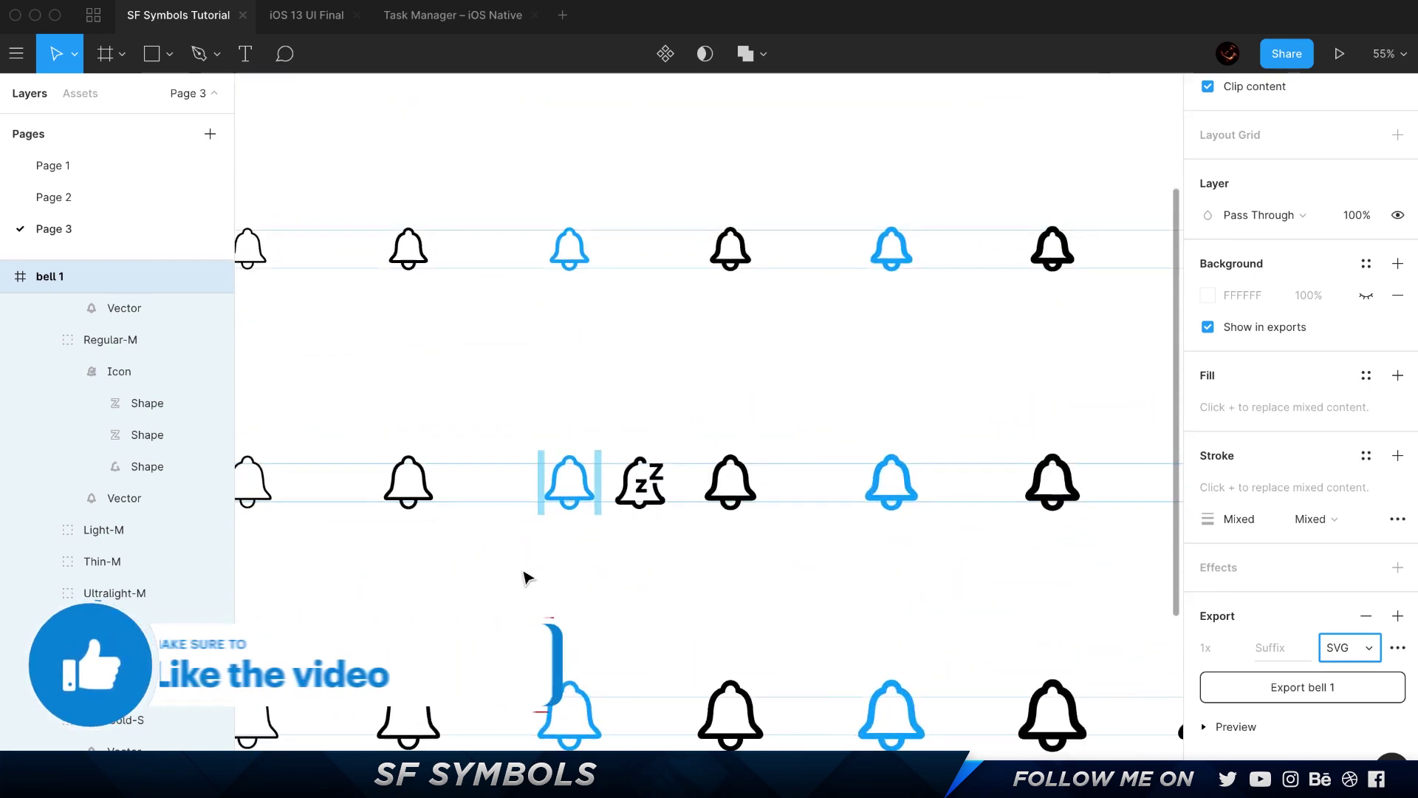
scroll(526, 574, down, 3)
scroll(732, 450, down, 4)
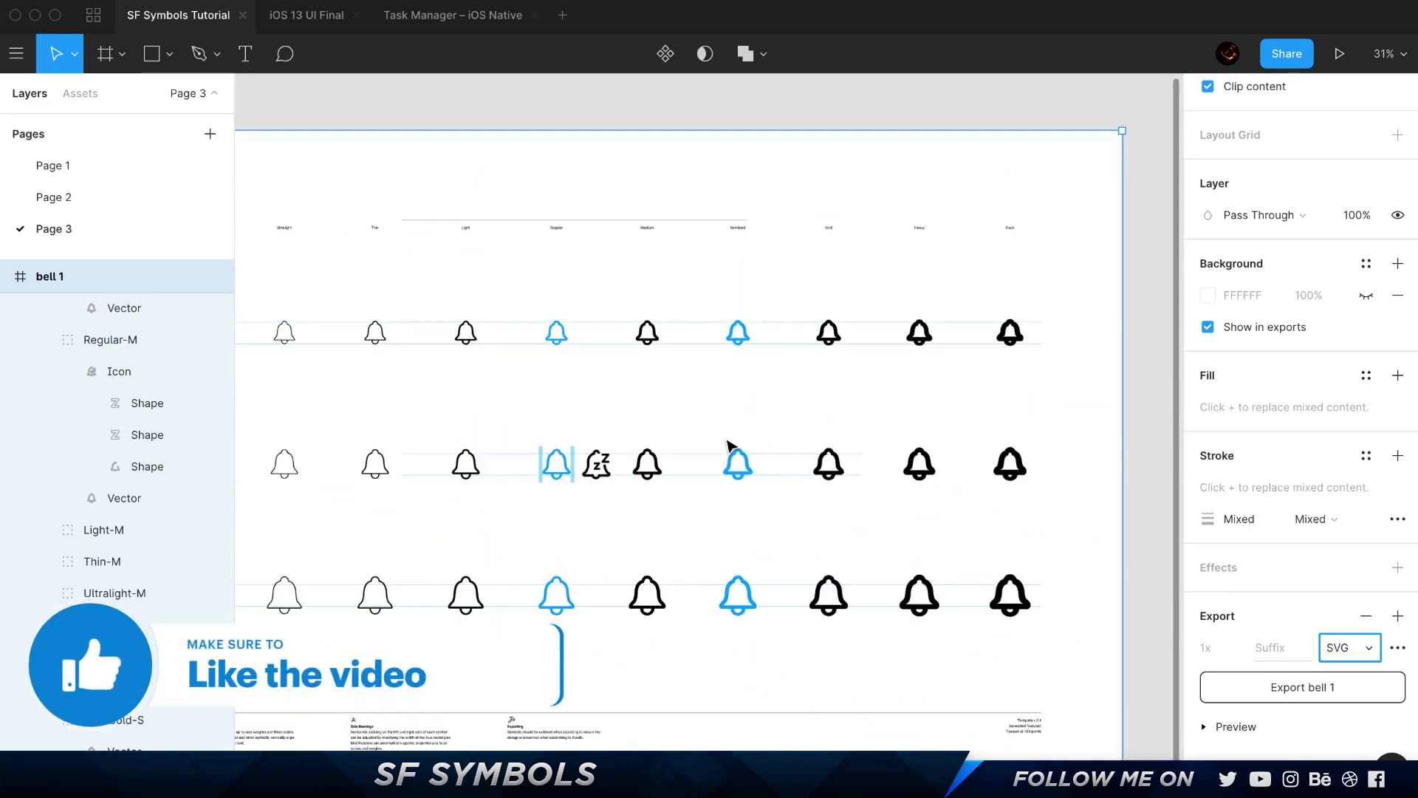
Review the sleeping bell against the bell template's weights from Ultralight to Heavy and its three scales
scroll(601, 355, up, 5)
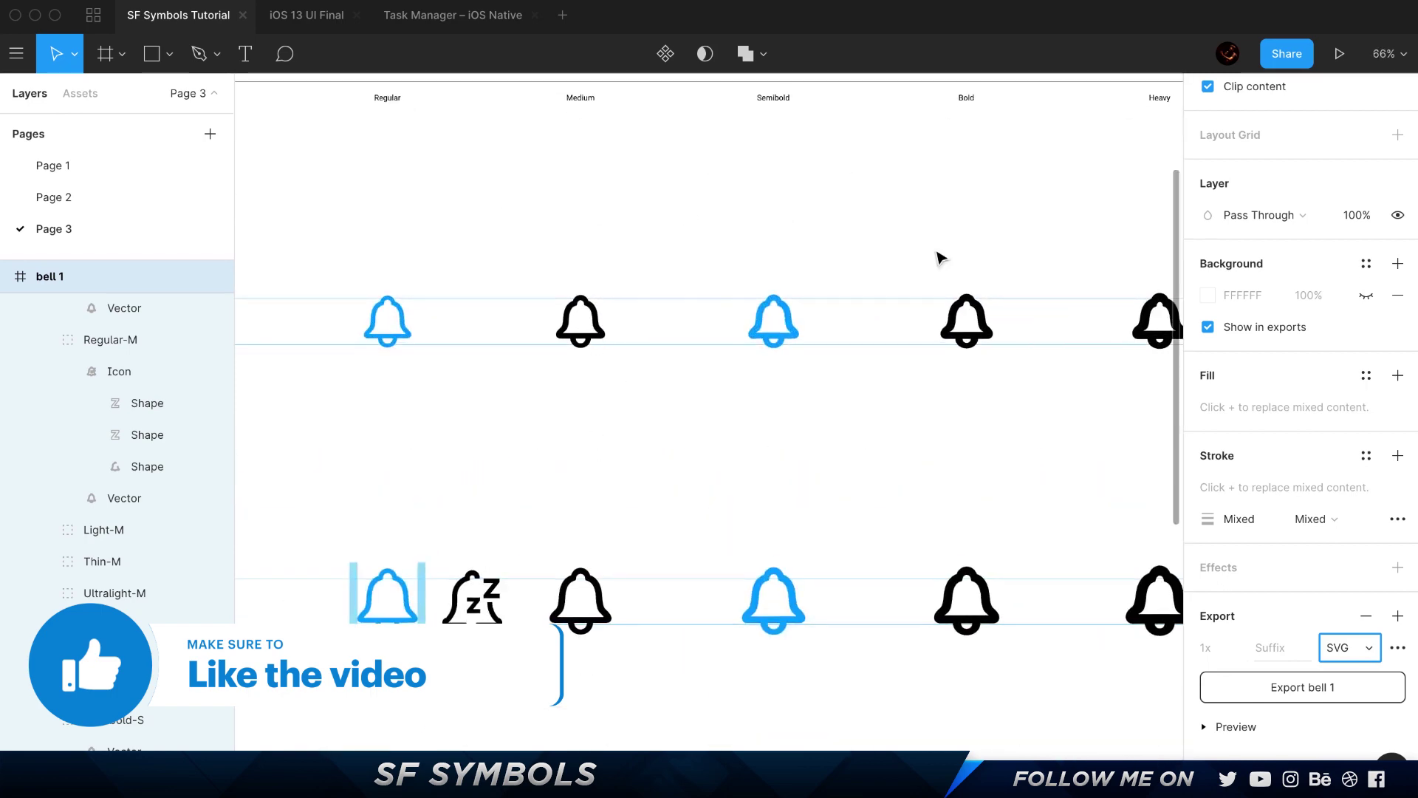
scroll(960, 273, down, 3)
scroll(532, 353, up, 3)
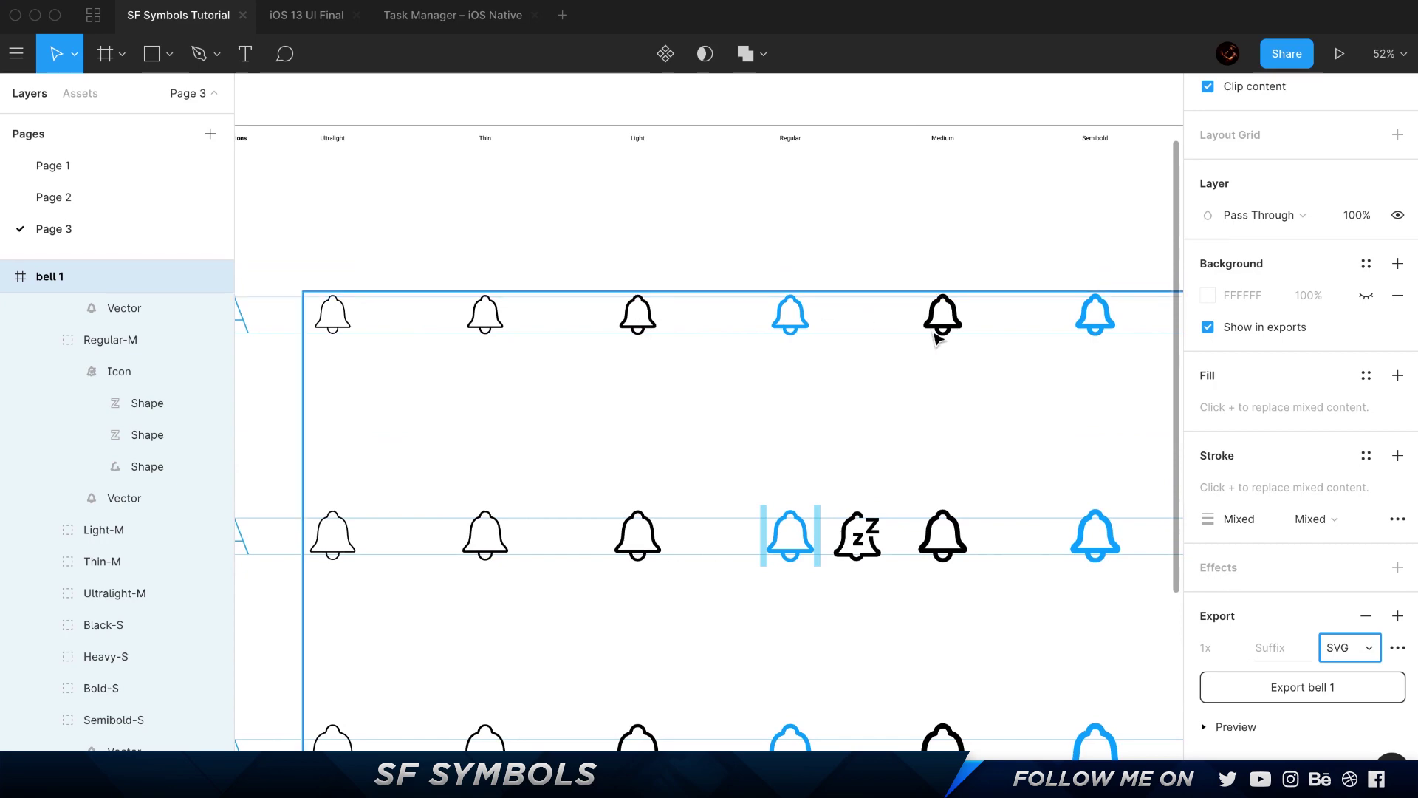
scroll(849, 301, right, 4)
scroll(849, 301, down, 2)
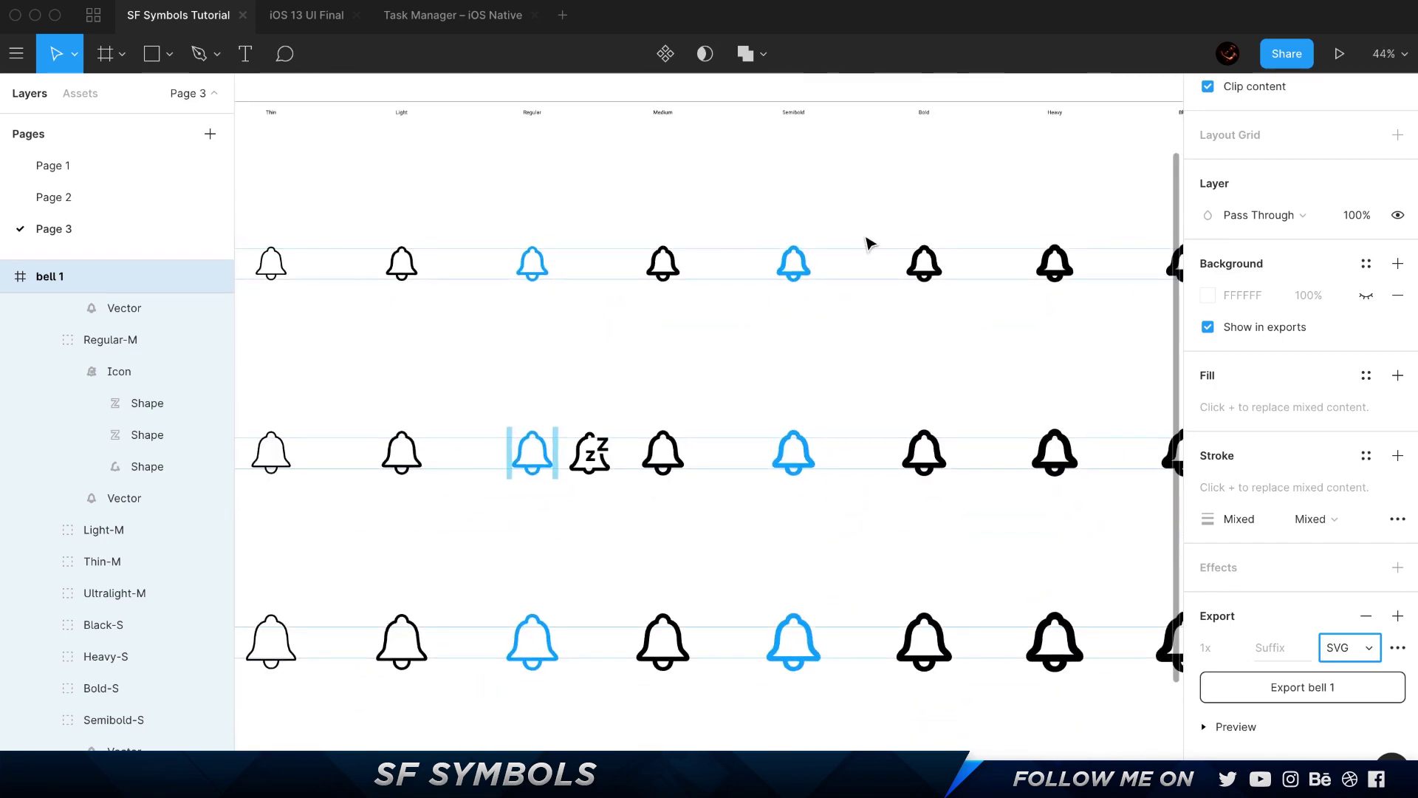
scroll(648, 338, down, 4)
Show the whole reference image of the Small, Medium and Large symbol scales, with nothing selected
click(645, 336)
scroll(343, 307, up, 5)
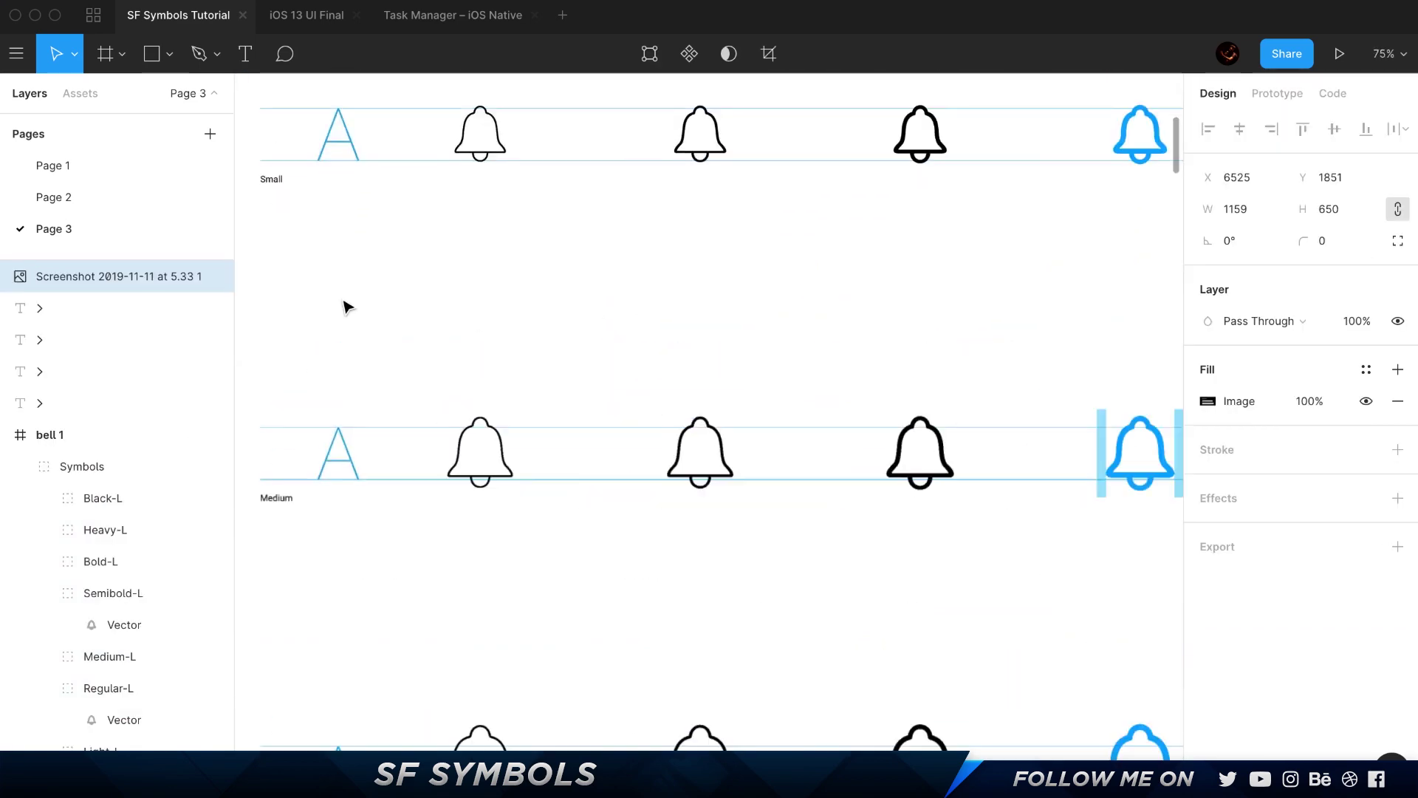
scroll(453, 579, down, 5)
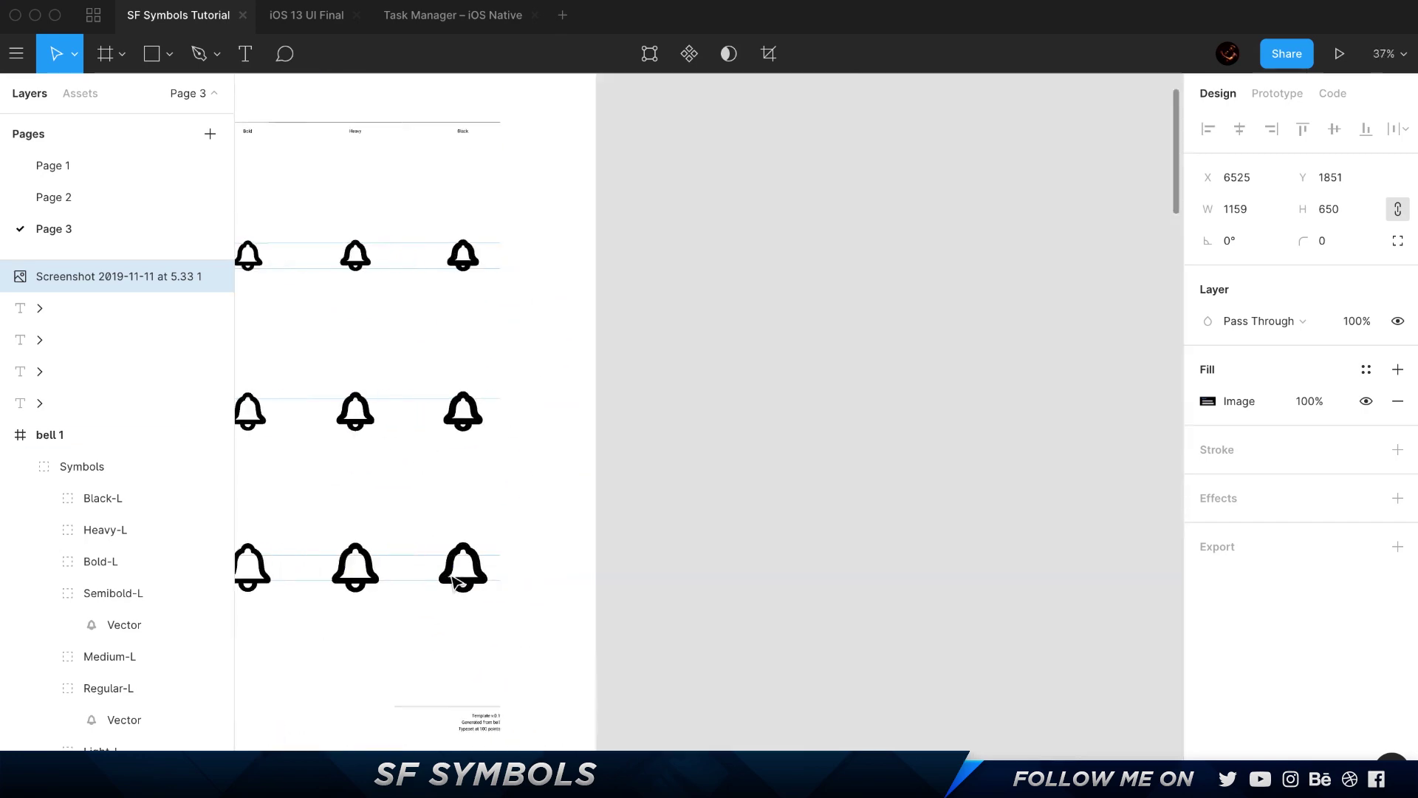
key(shift+2)
click(765, 191)
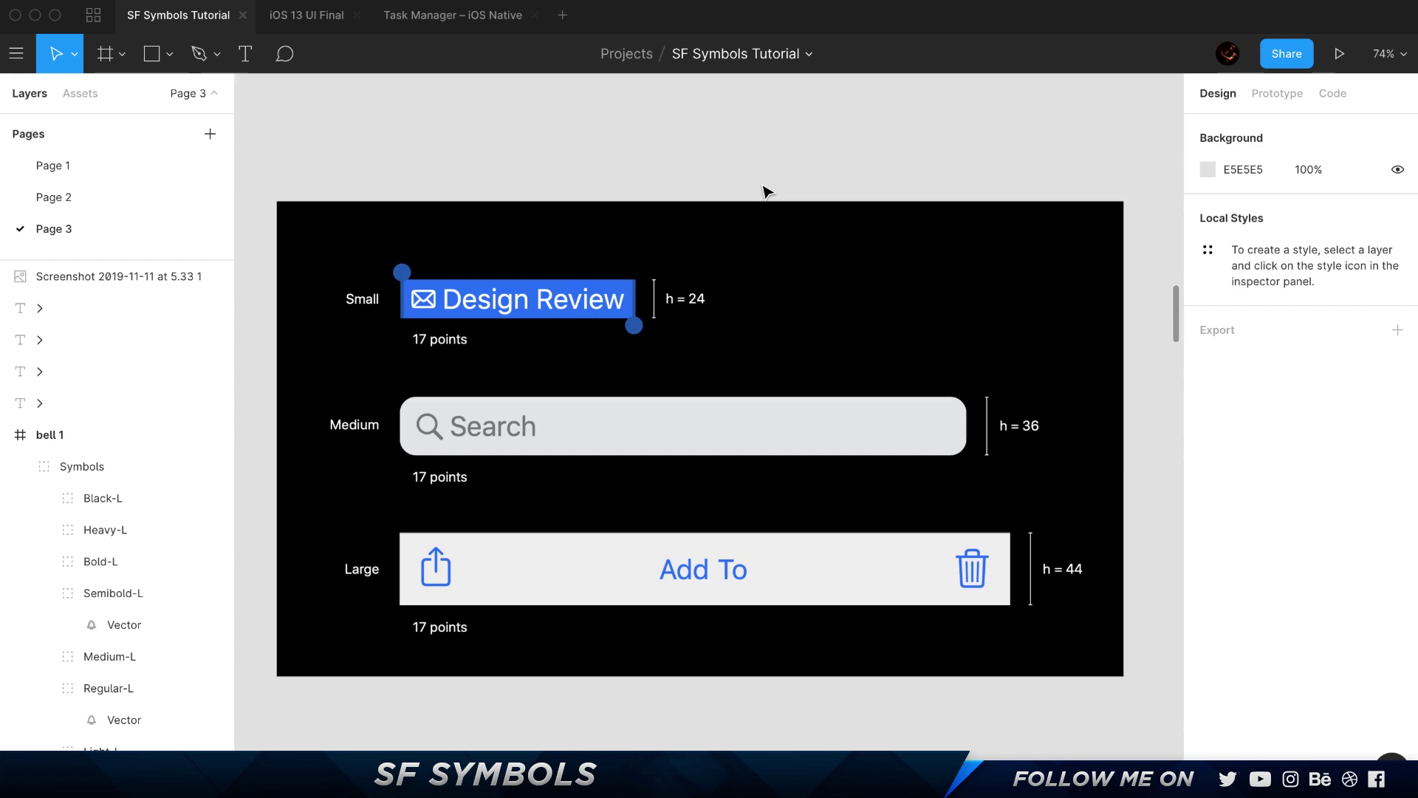
Examine the Small, Medium and Large examples in the reference image, comparing each symbol's size with its text size
click(525, 253)
scroll(526, 253, up, 3)
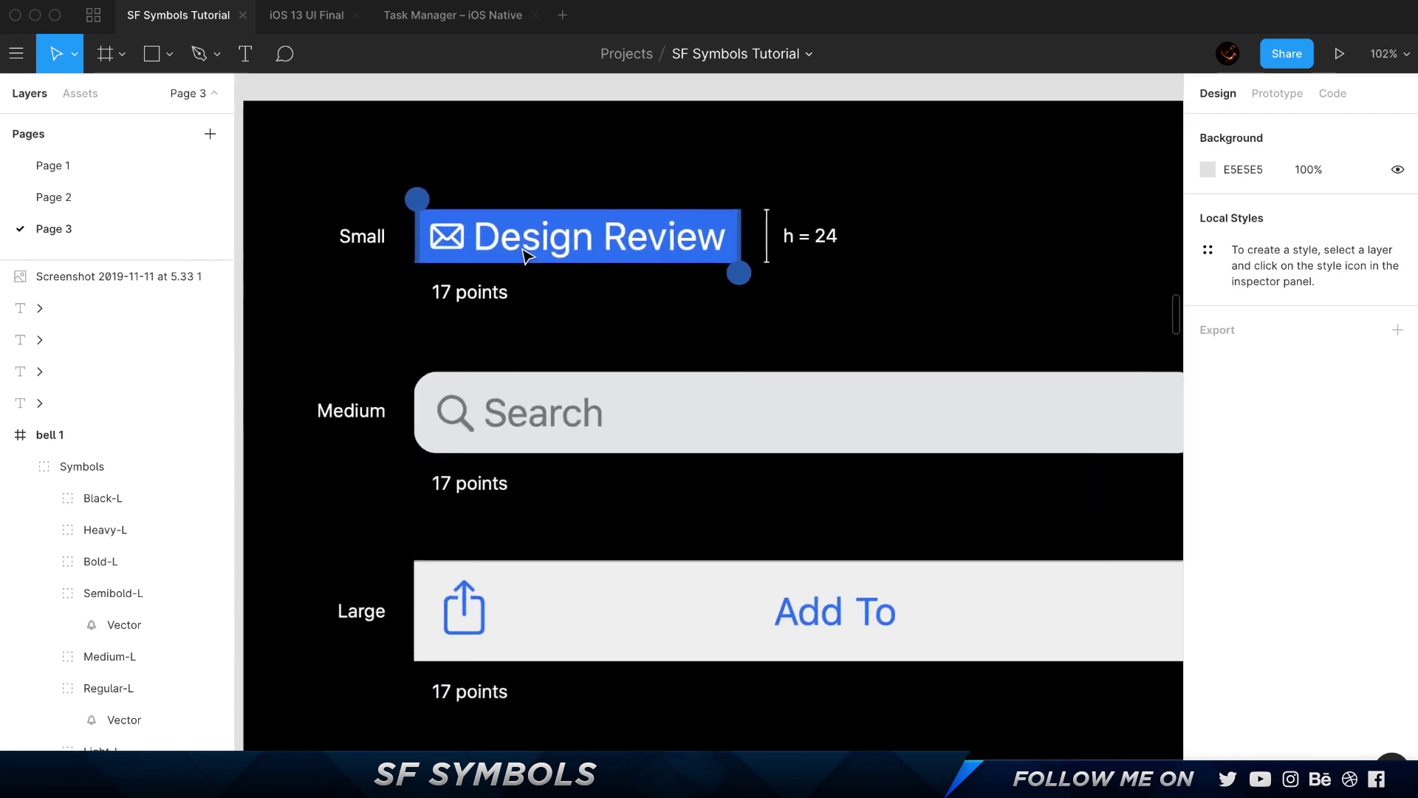
scroll(472, 229, down, 2)
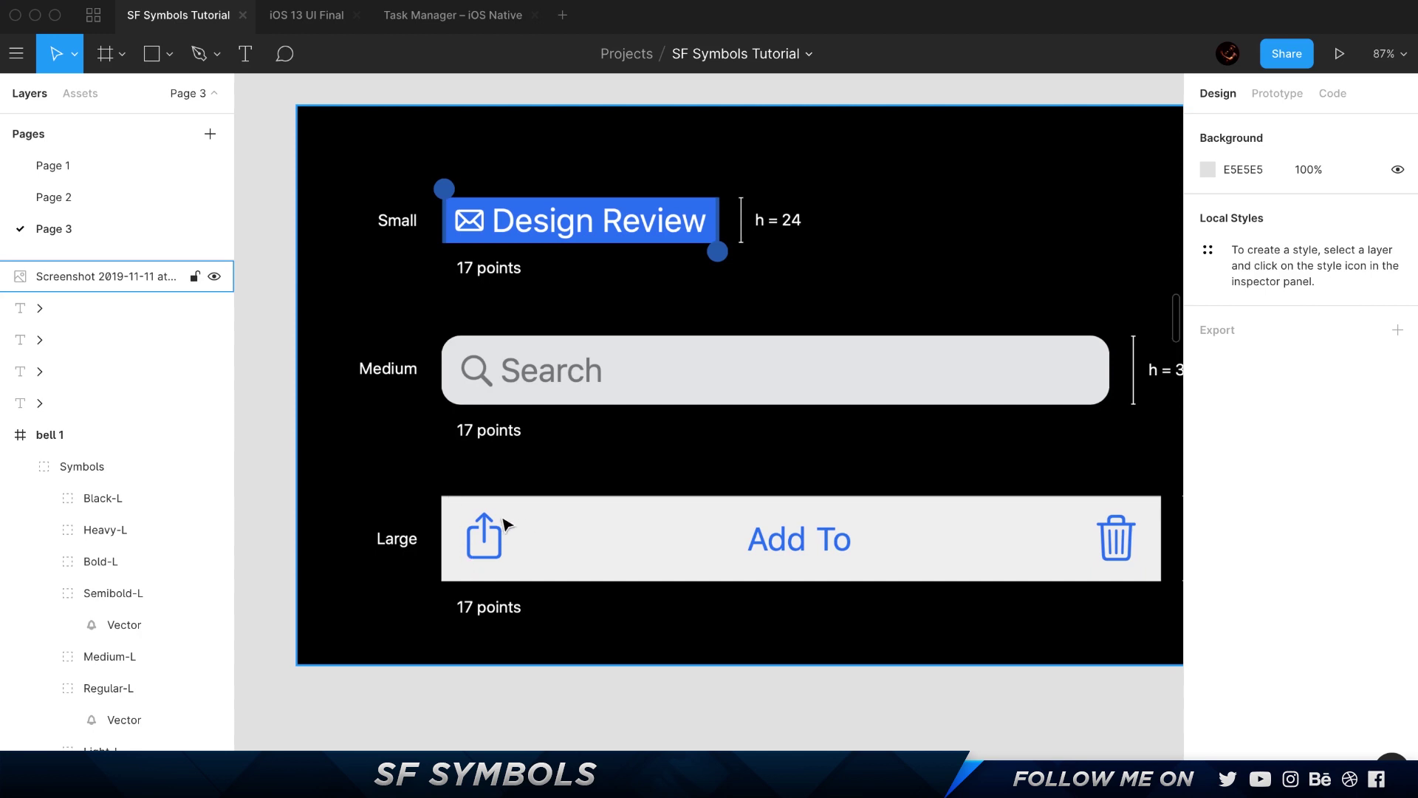
scroll(480, 591, up, 3)
scroll(485, 595, up, 5)
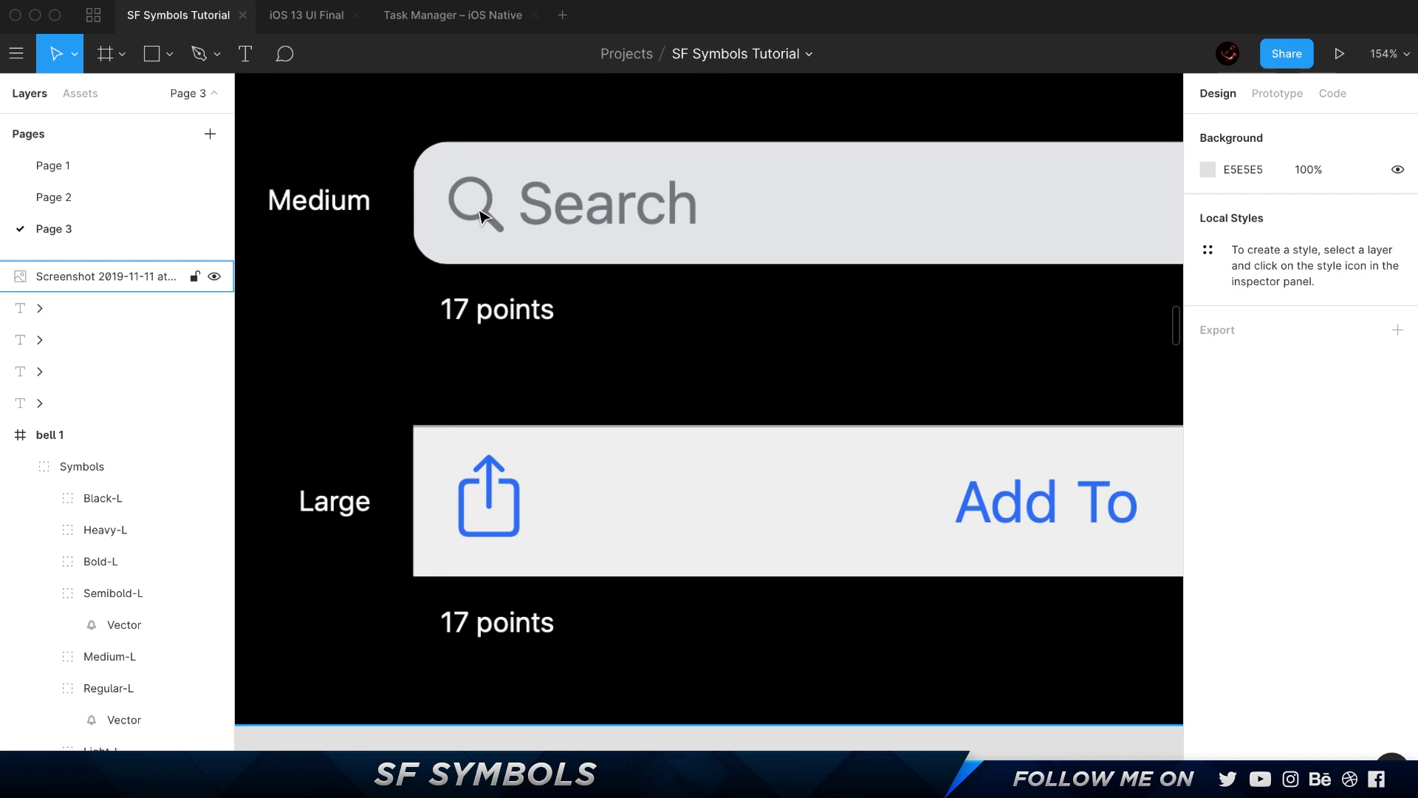
scroll(481, 216, up, 5)
scroll(558, 284, down, 2)
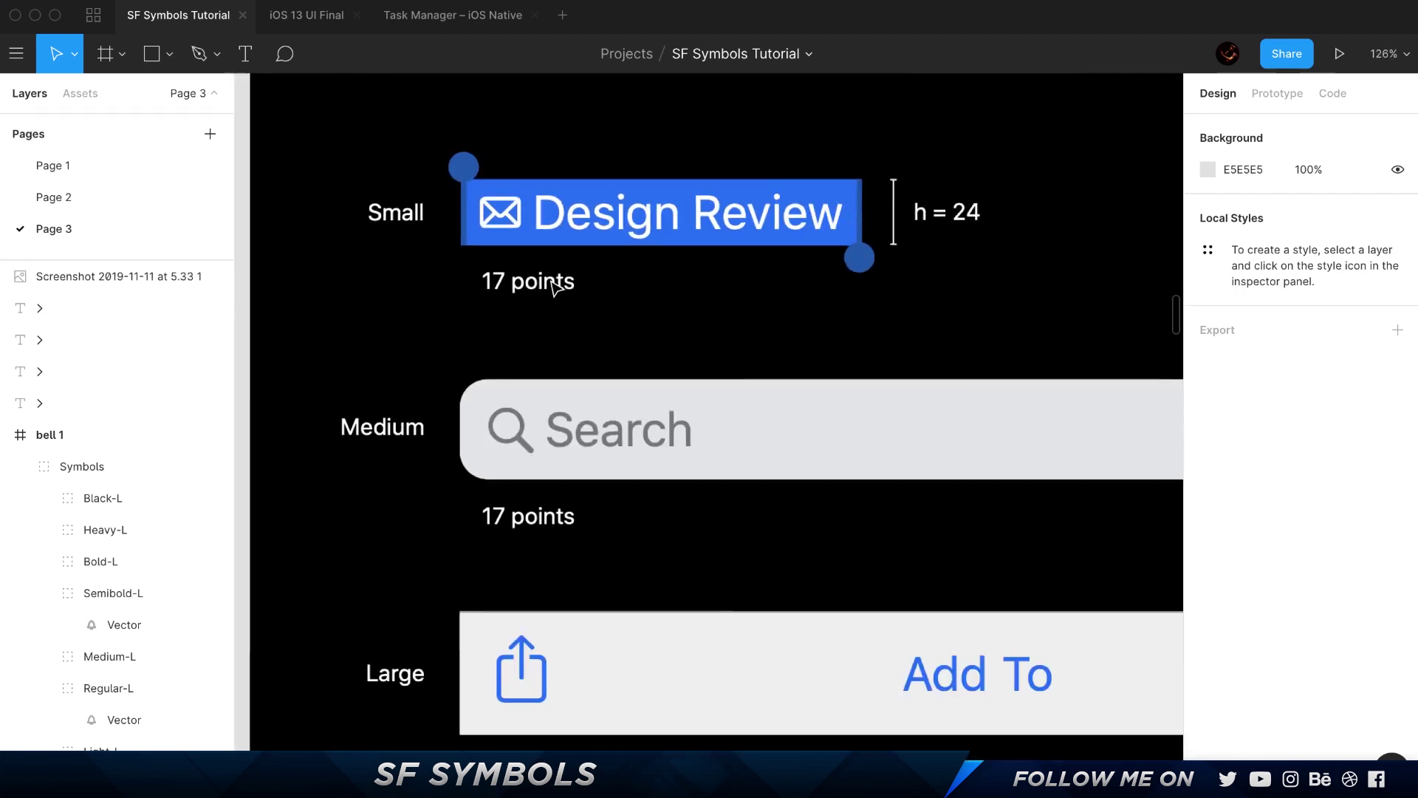
scroll(551, 529, up, 3)
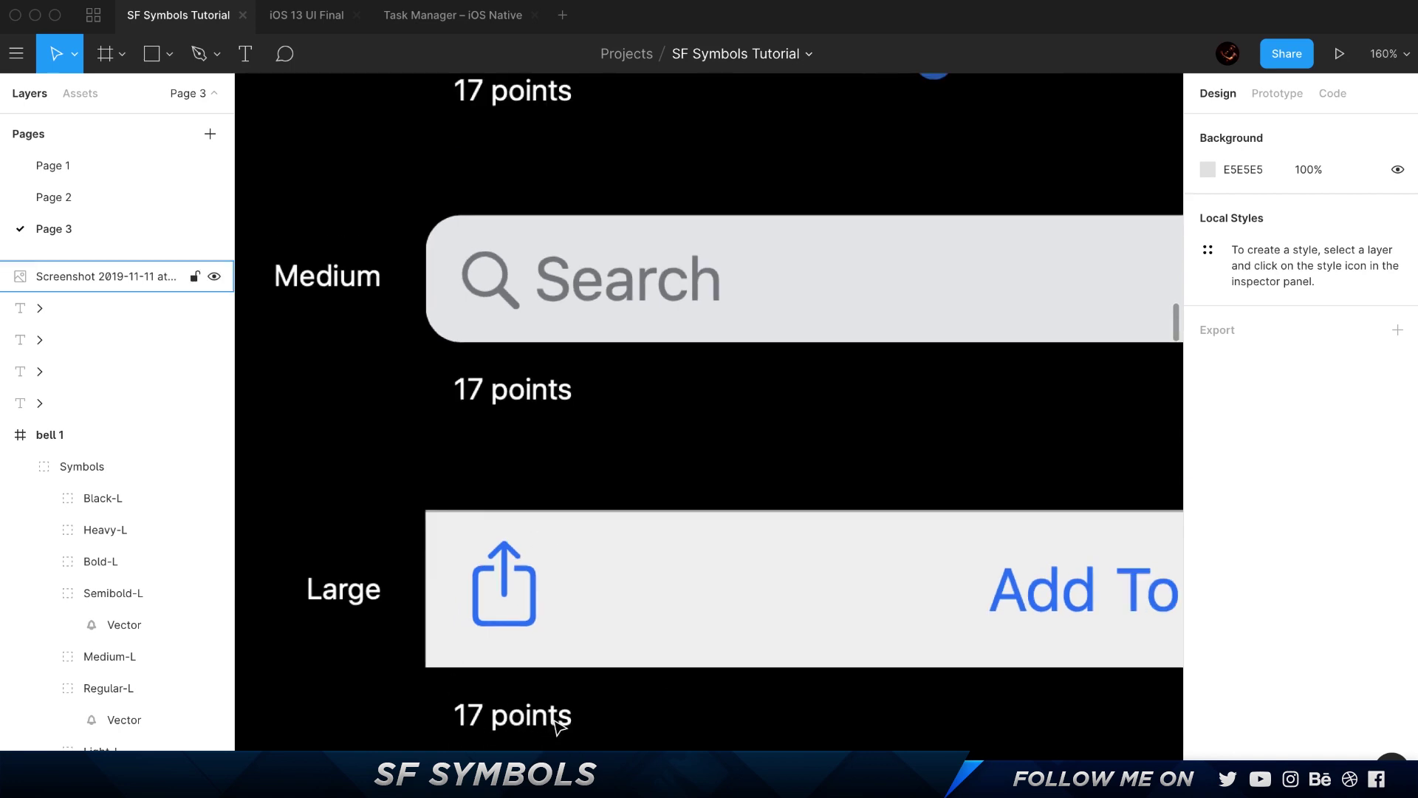
scroll(555, 728, up, 3)
scroll(557, 725, down, 5)
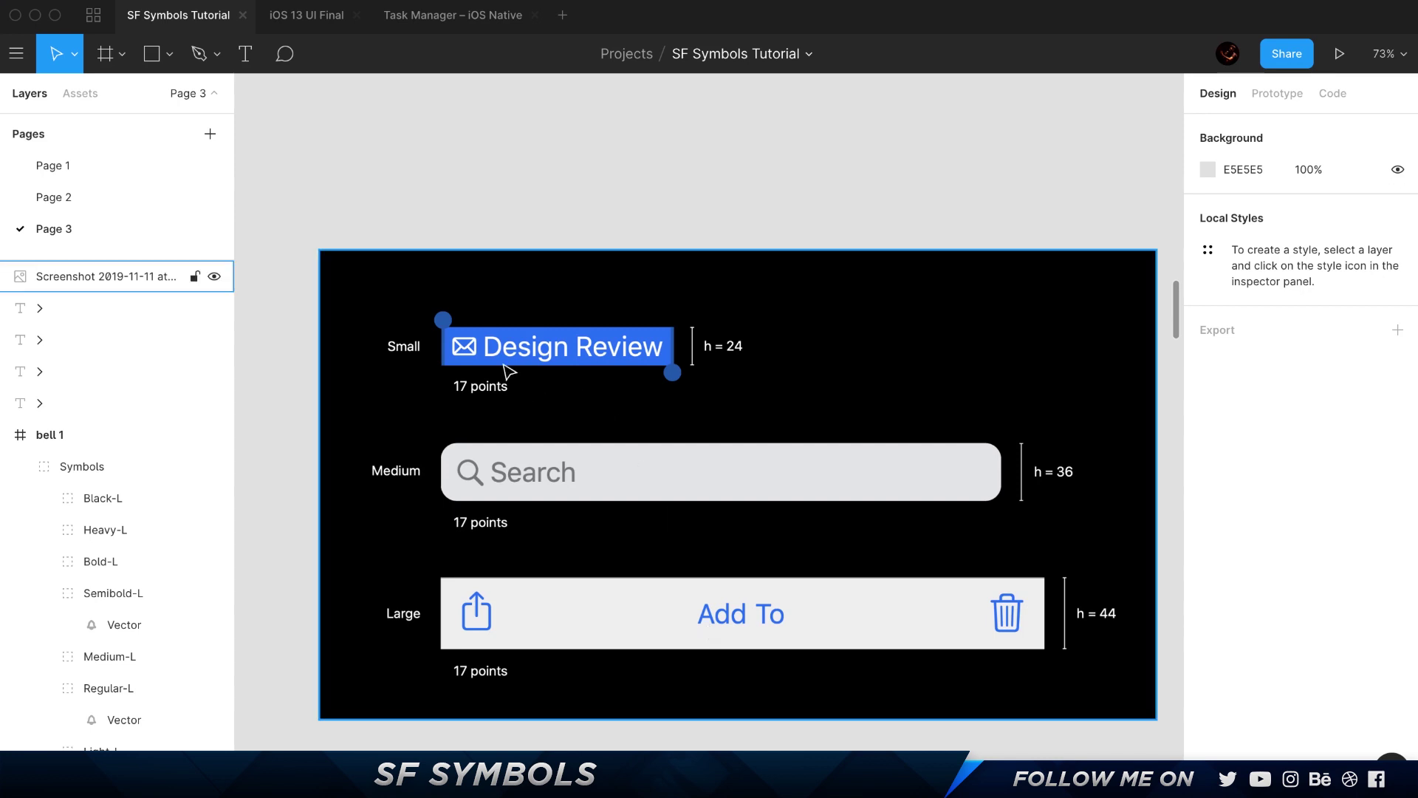
scroll(507, 371, up, 2)
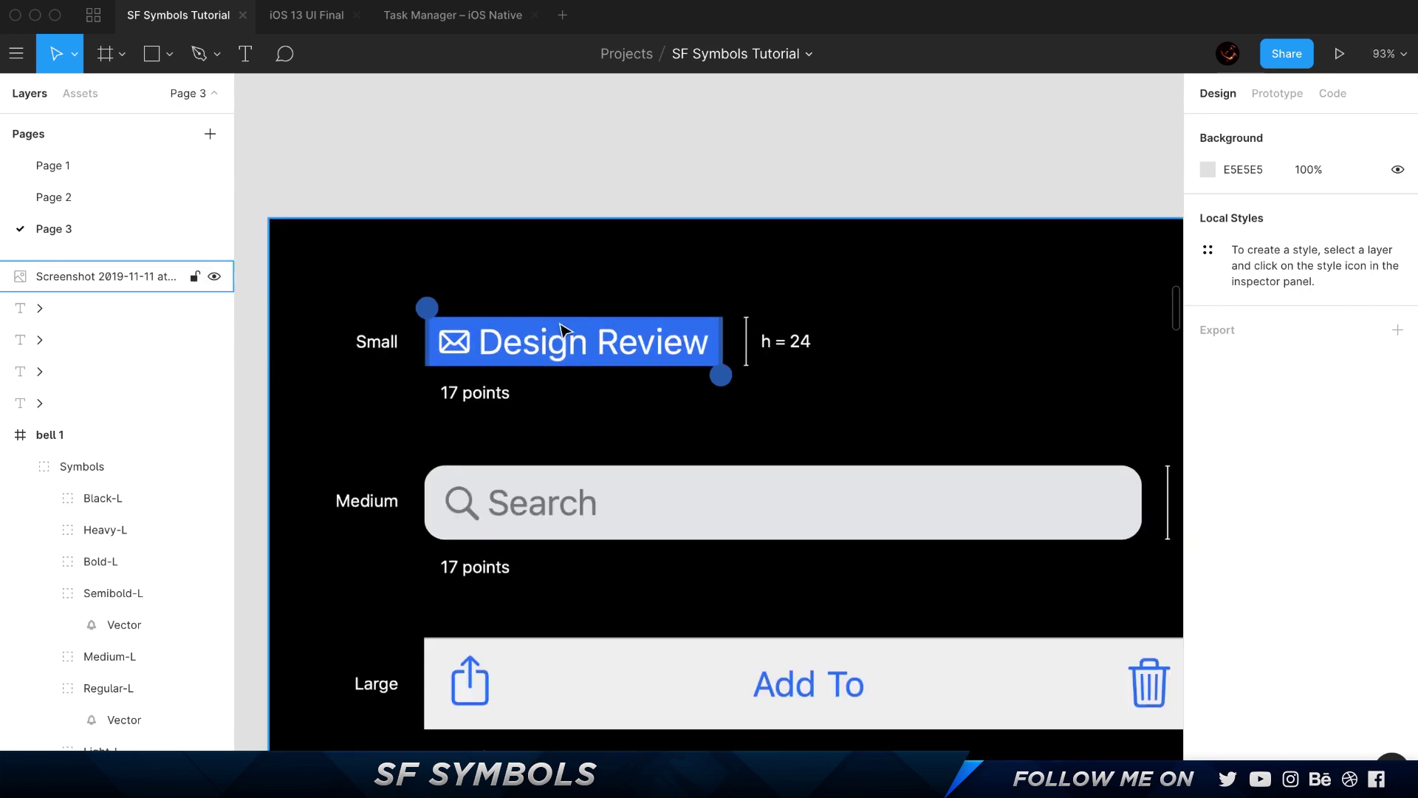
scroll(561, 329, up, 3)
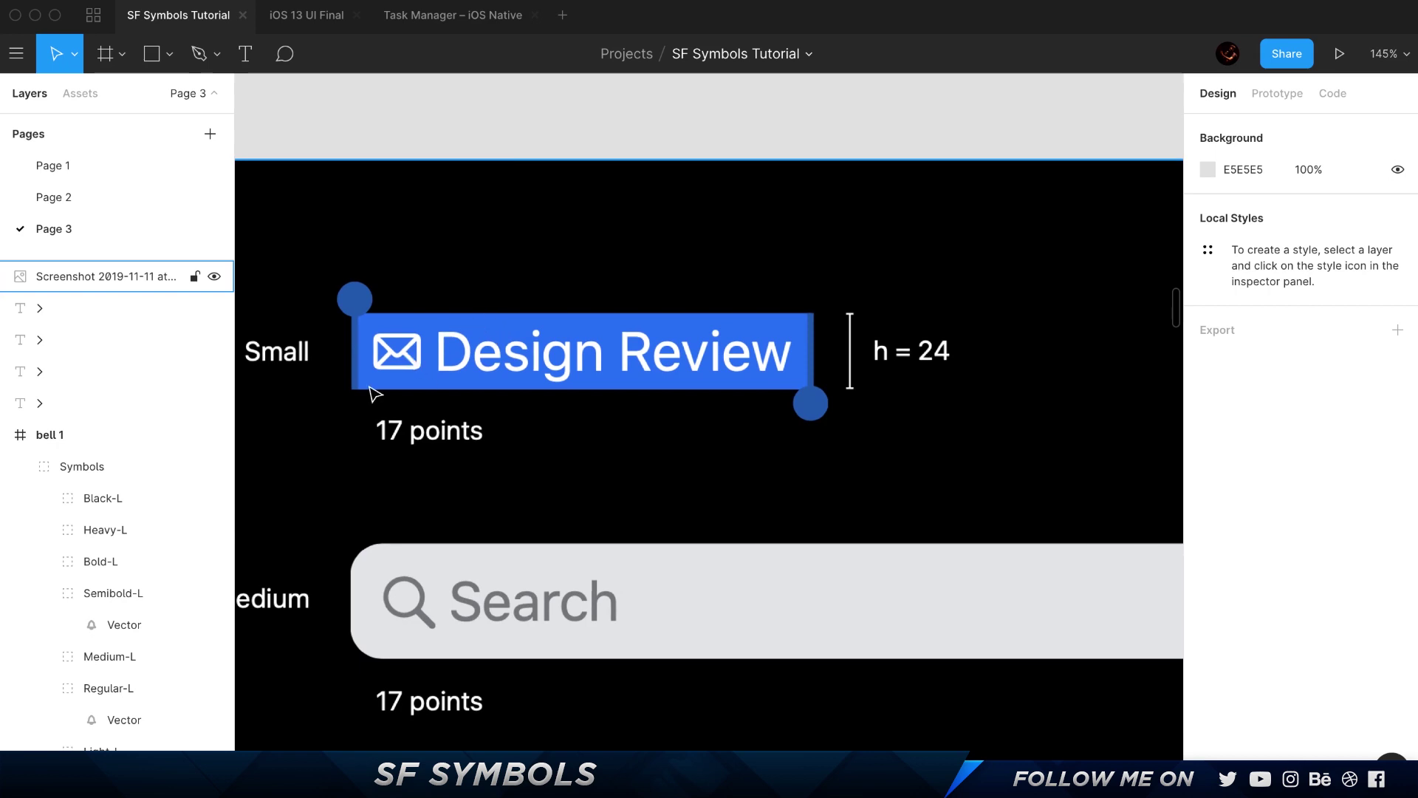
Compare the scale labels in the reference image with the height given for each example element
scroll(443, 355, left, 3)
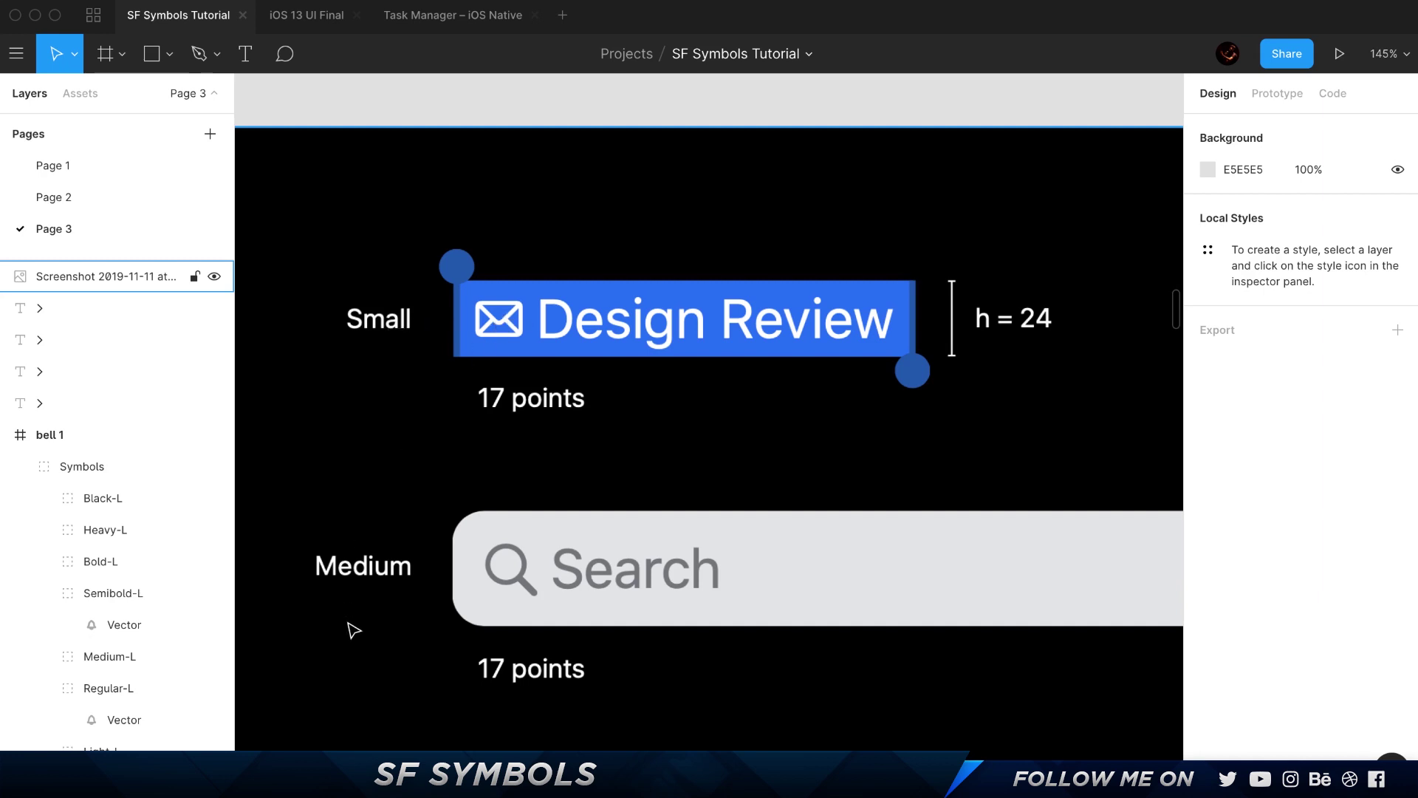
scroll(384, 573, down, 2)
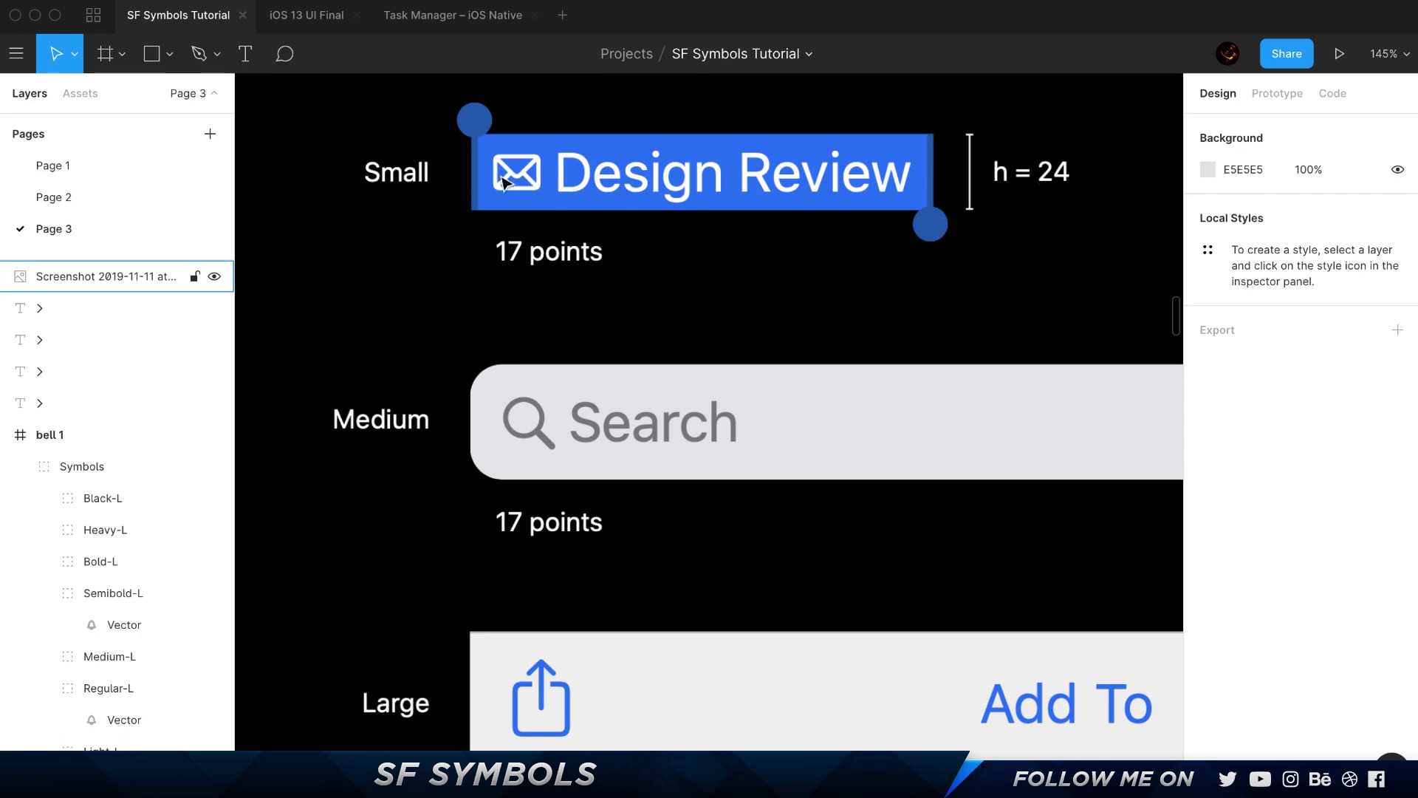
scroll(503, 183, down, 3)
scroll(506, 180, right, 3)
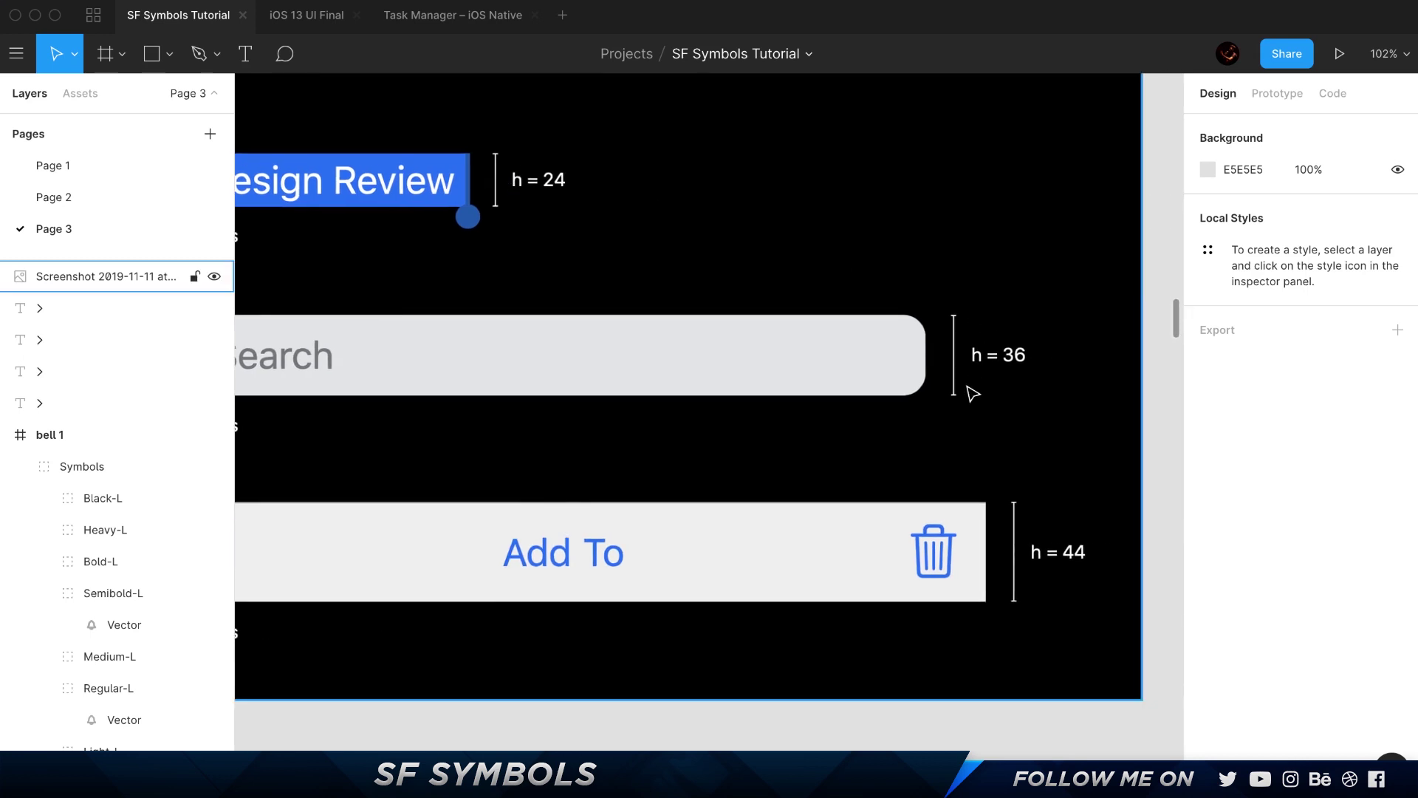
scroll(973, 393, left, 4)
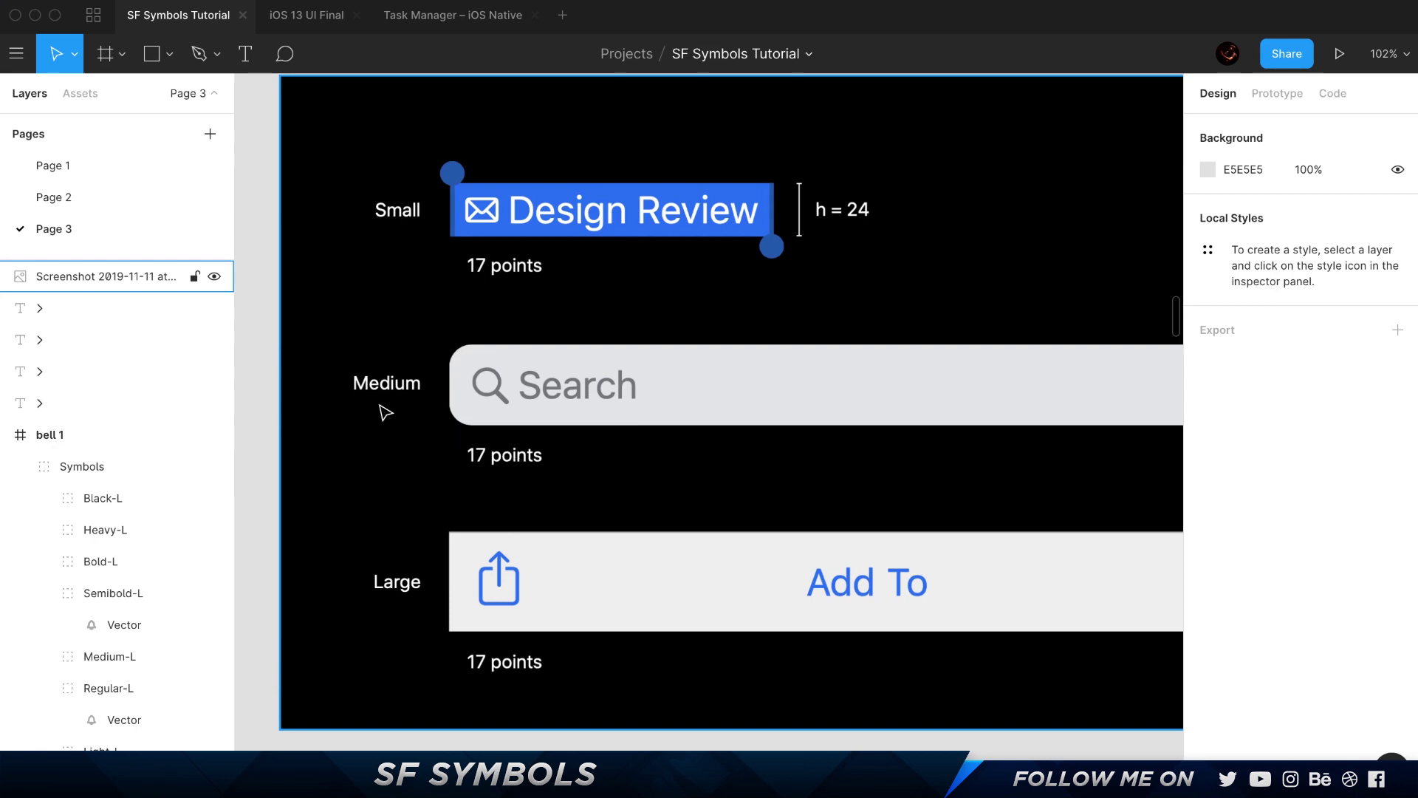
scroll(494, 420, down, 2)
scroll(493, 420, right, 5)
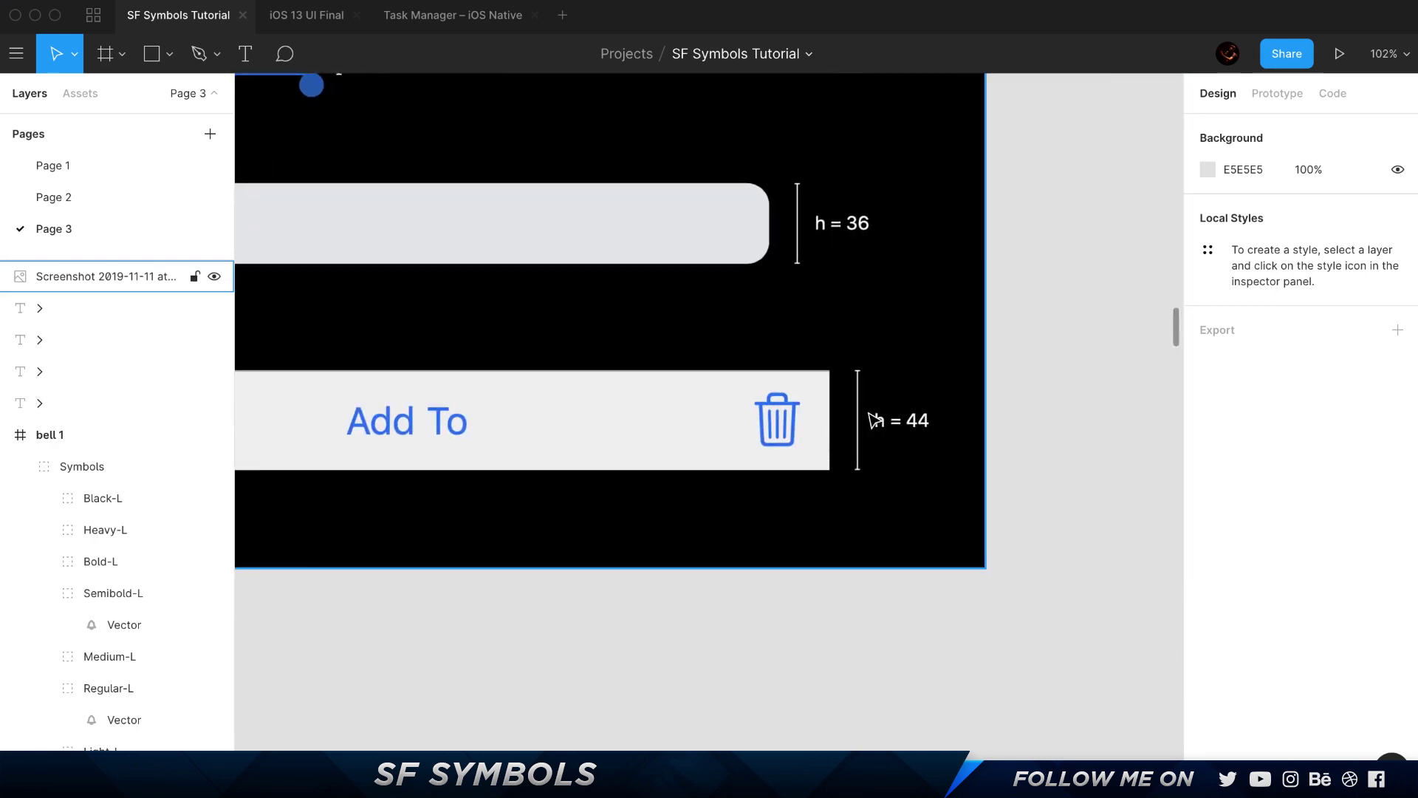
scroll(872, 418, left, 7)
scroll(872, 417, up, 1)
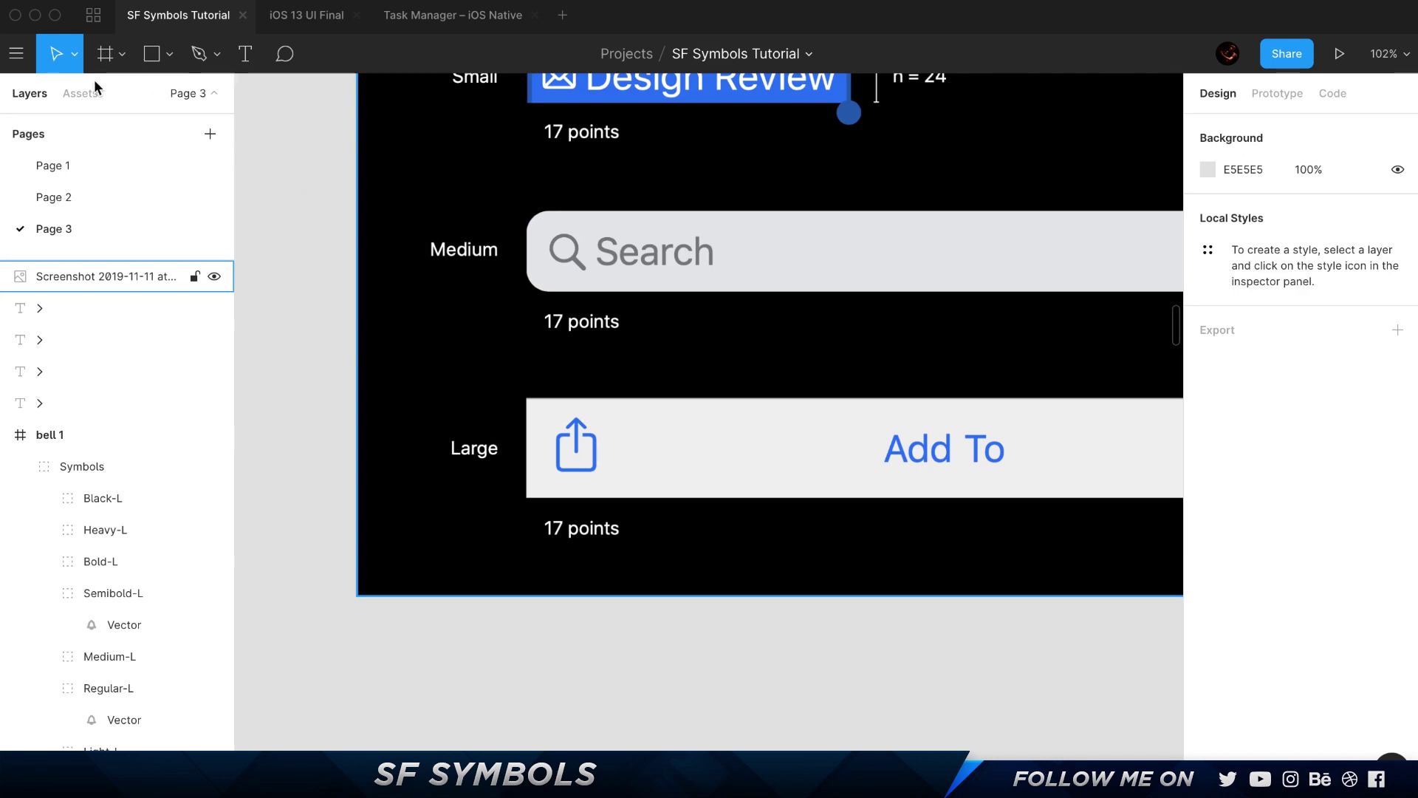
Return to the bell template and review the sleeping bell among the Small, Medium and Large rows
click(281, 294)
scroll(281, 295, down, 5)
scroll(281, 294, left, 10)
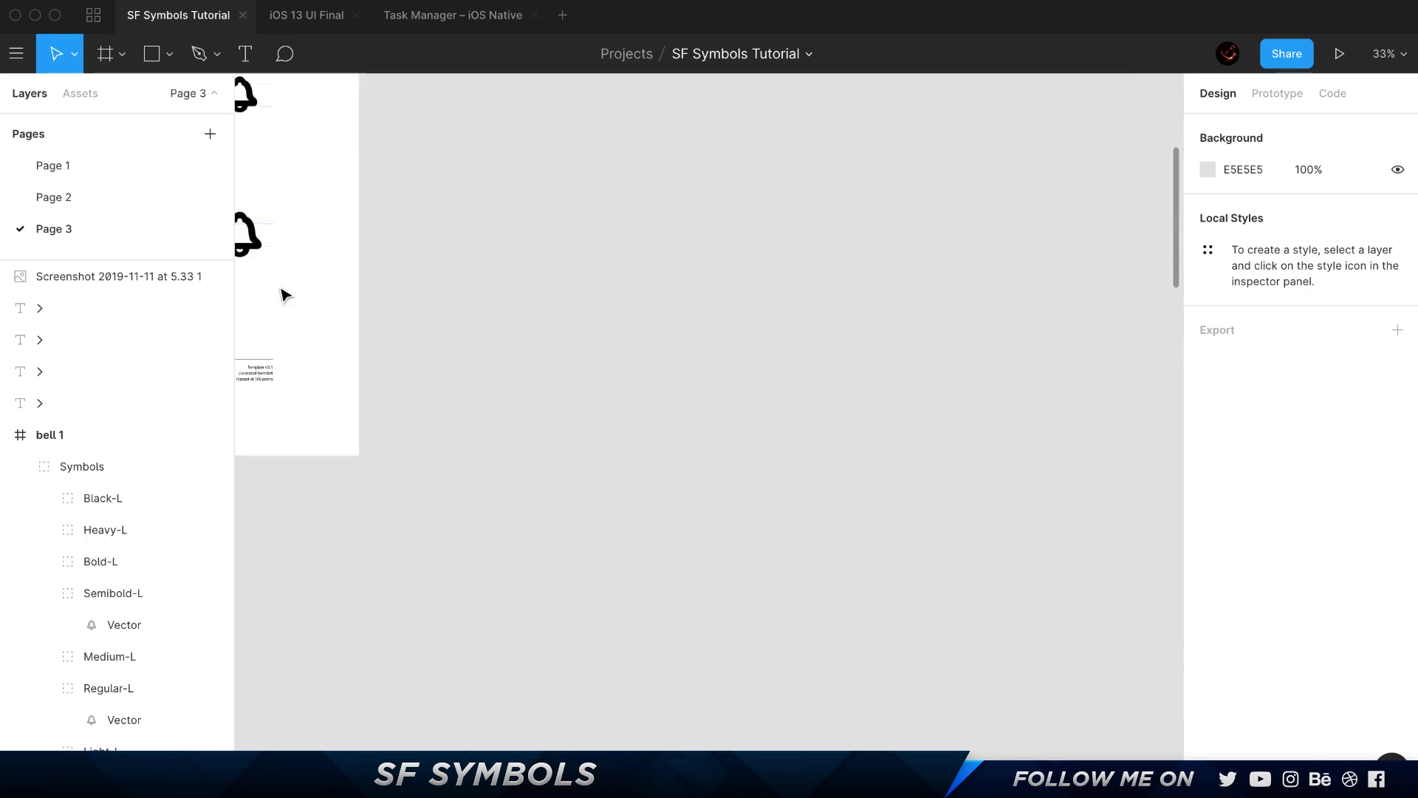
scroll(303, 288, up, 5)
scroll(427, 273, left, 5)
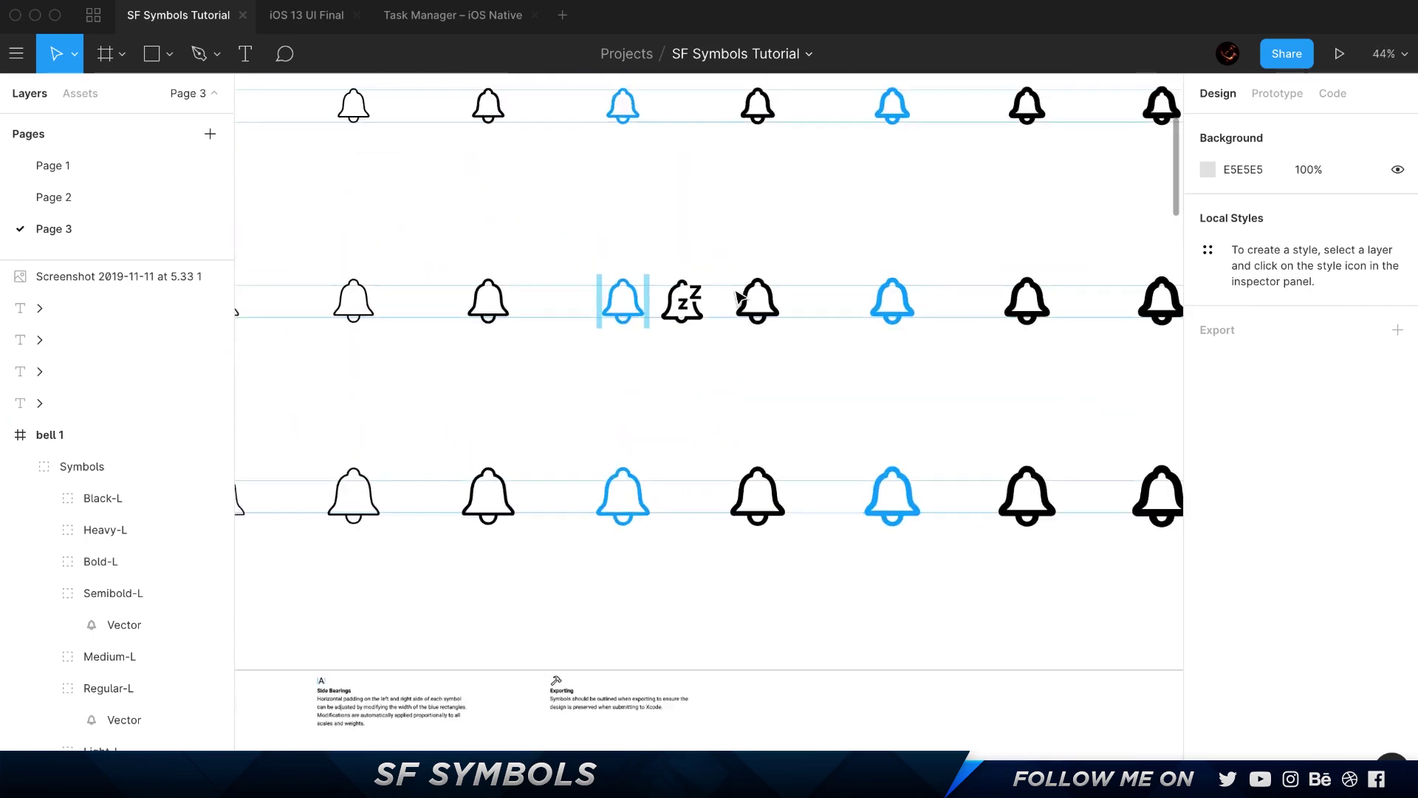
scroll(739, 296, left, 2)
scroll(739, 295, up, 1)
click(827, 342)
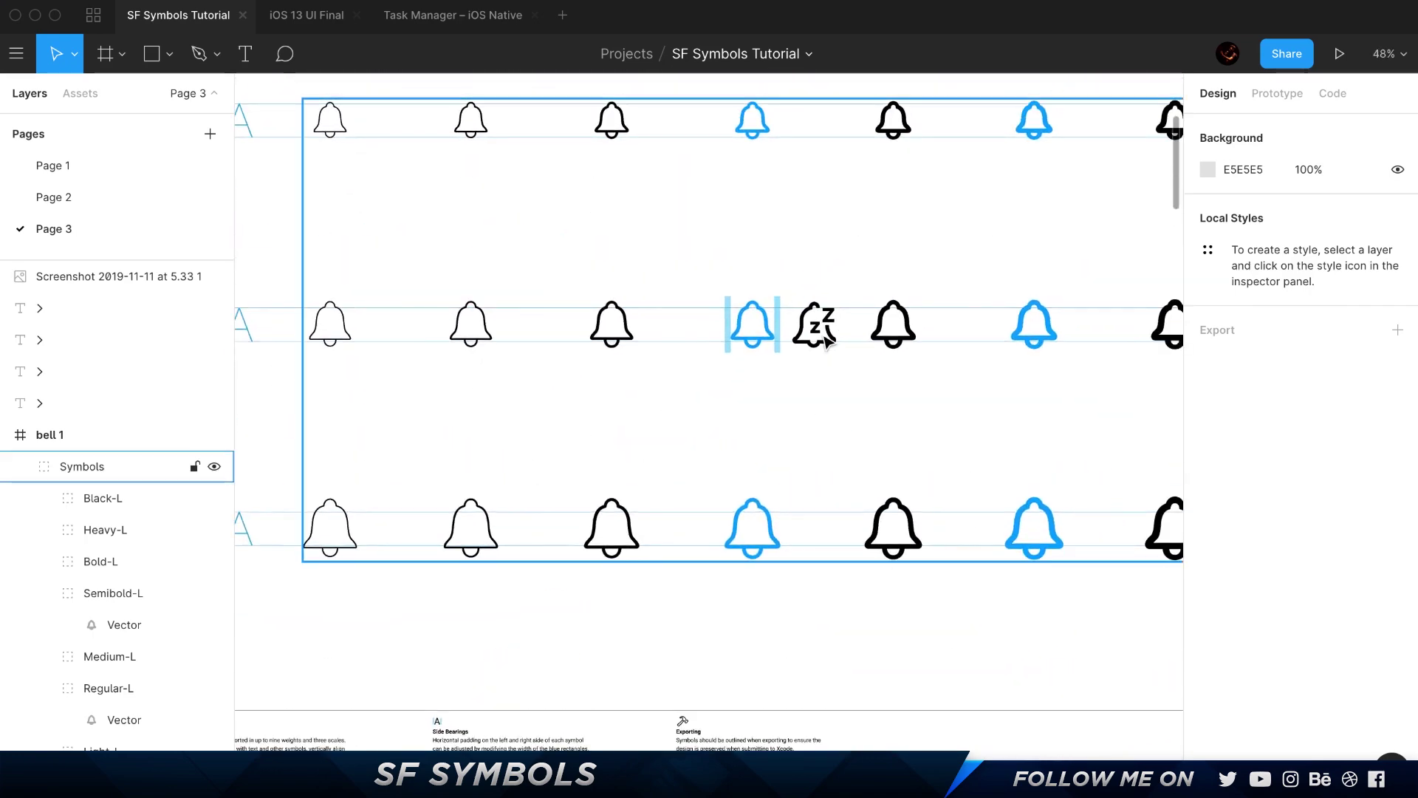
scroll(887, 443, left, 3)
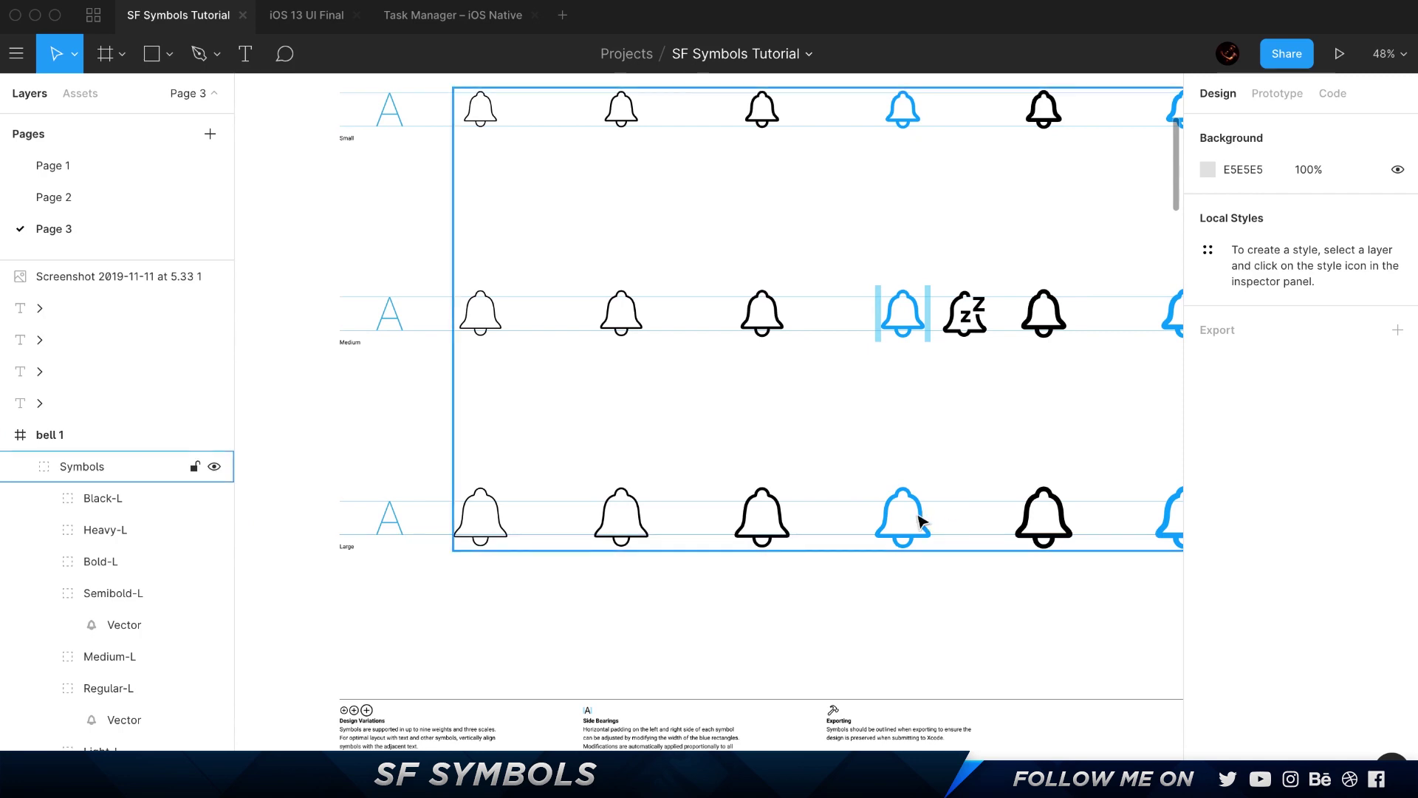
scroll(920, 369, up, 2)
key(Escape)
scroll(924, 176, down, 3)
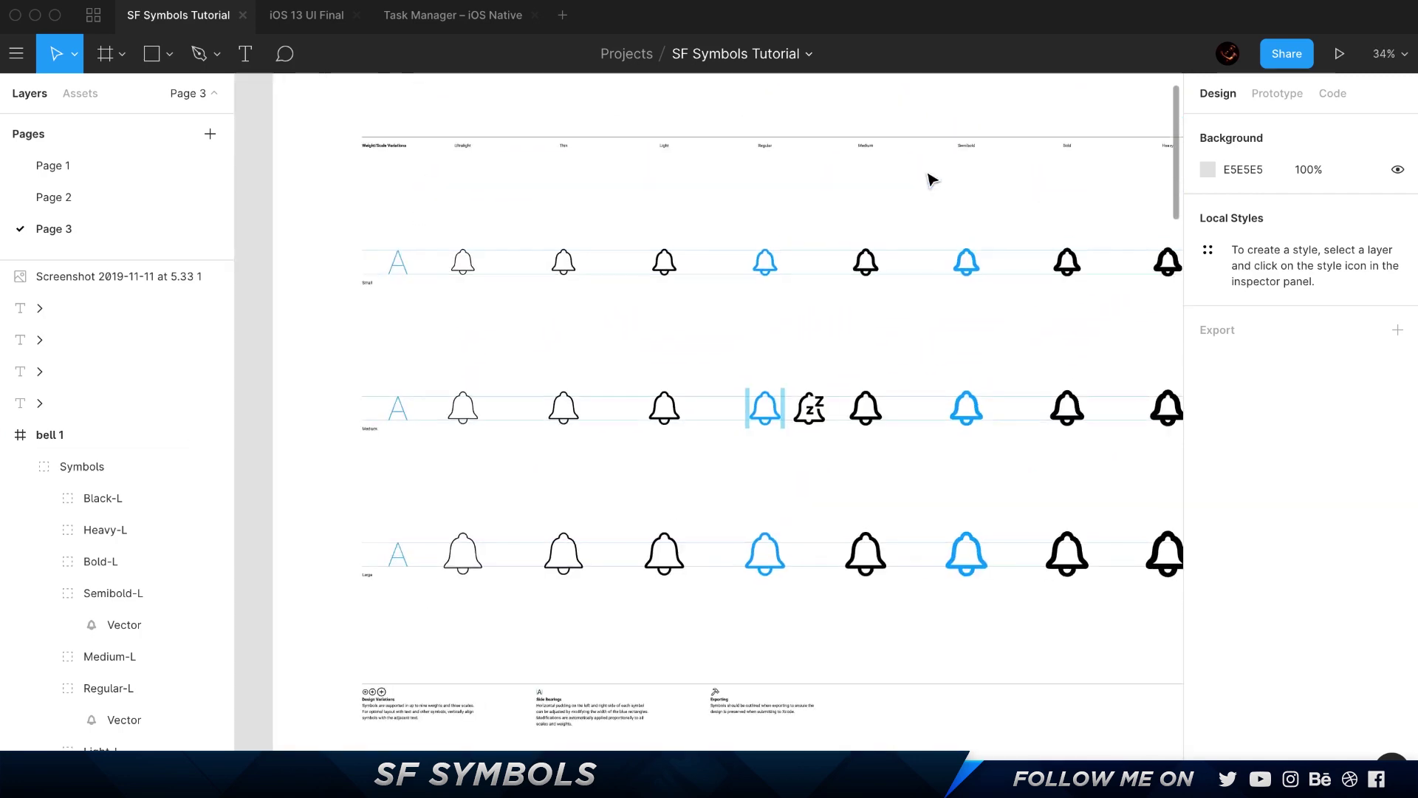
scroll(930, 179, down, 1)
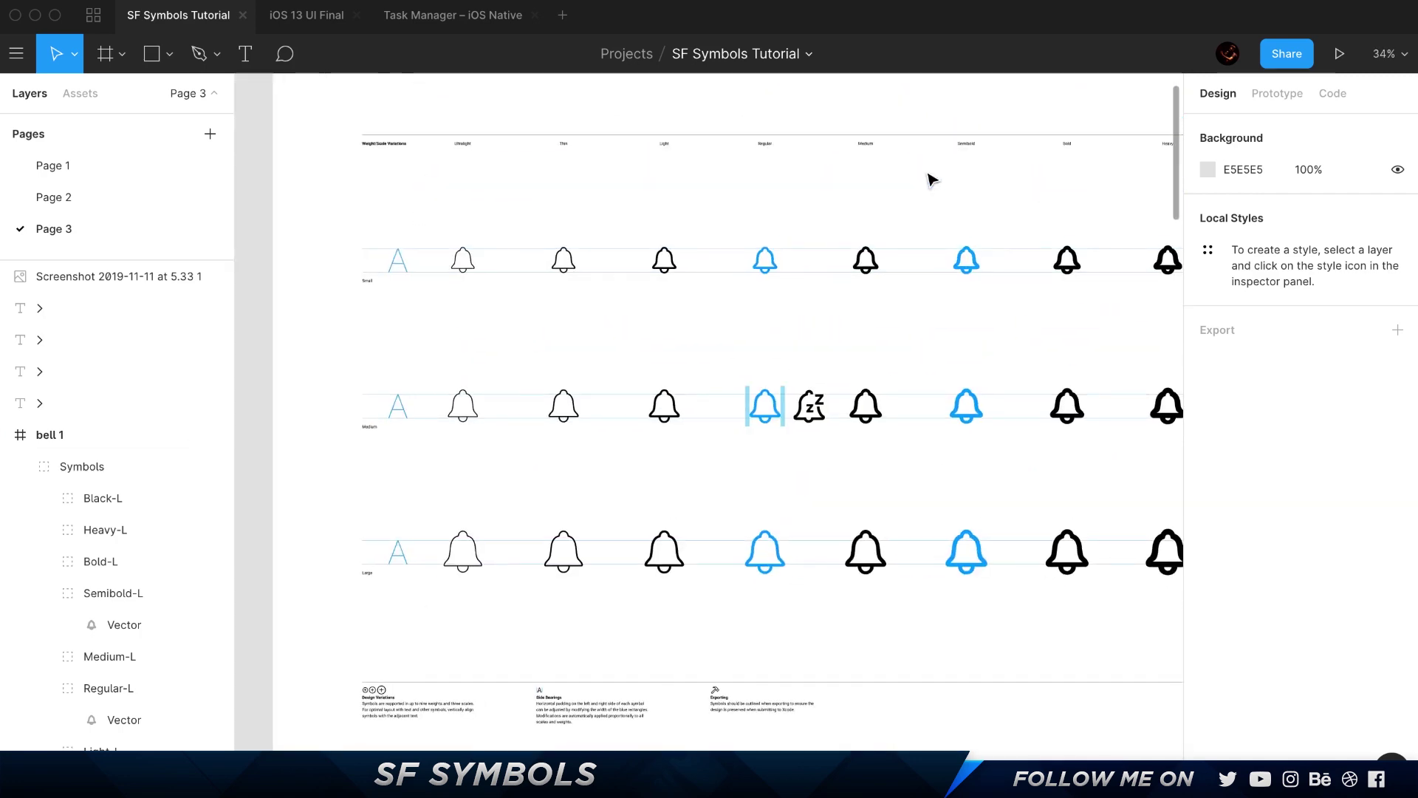
On Page 2, ungroup the Change Photo row of the action sheet and delete its person icon
click(131, 196)
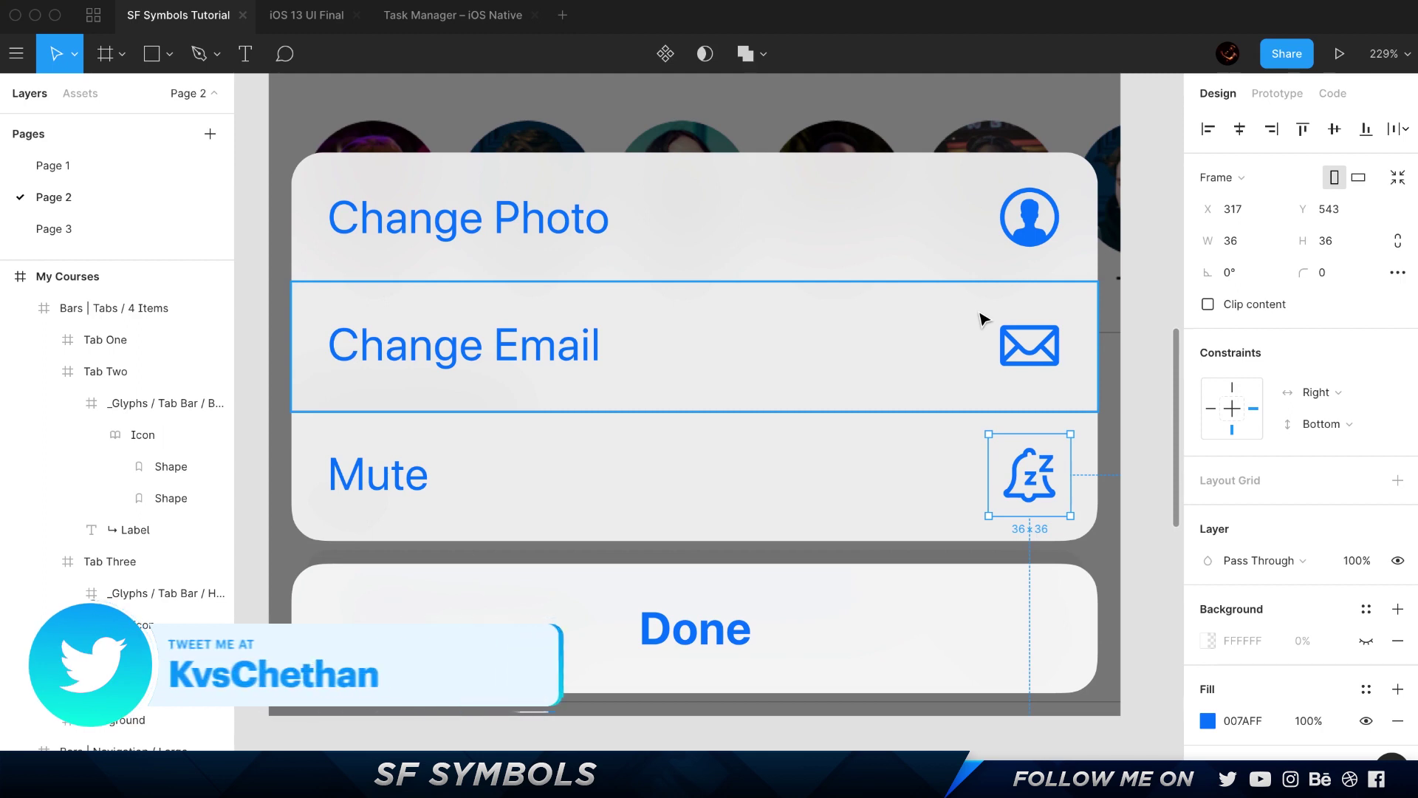
click(960, 229)
key(super+shift+g)
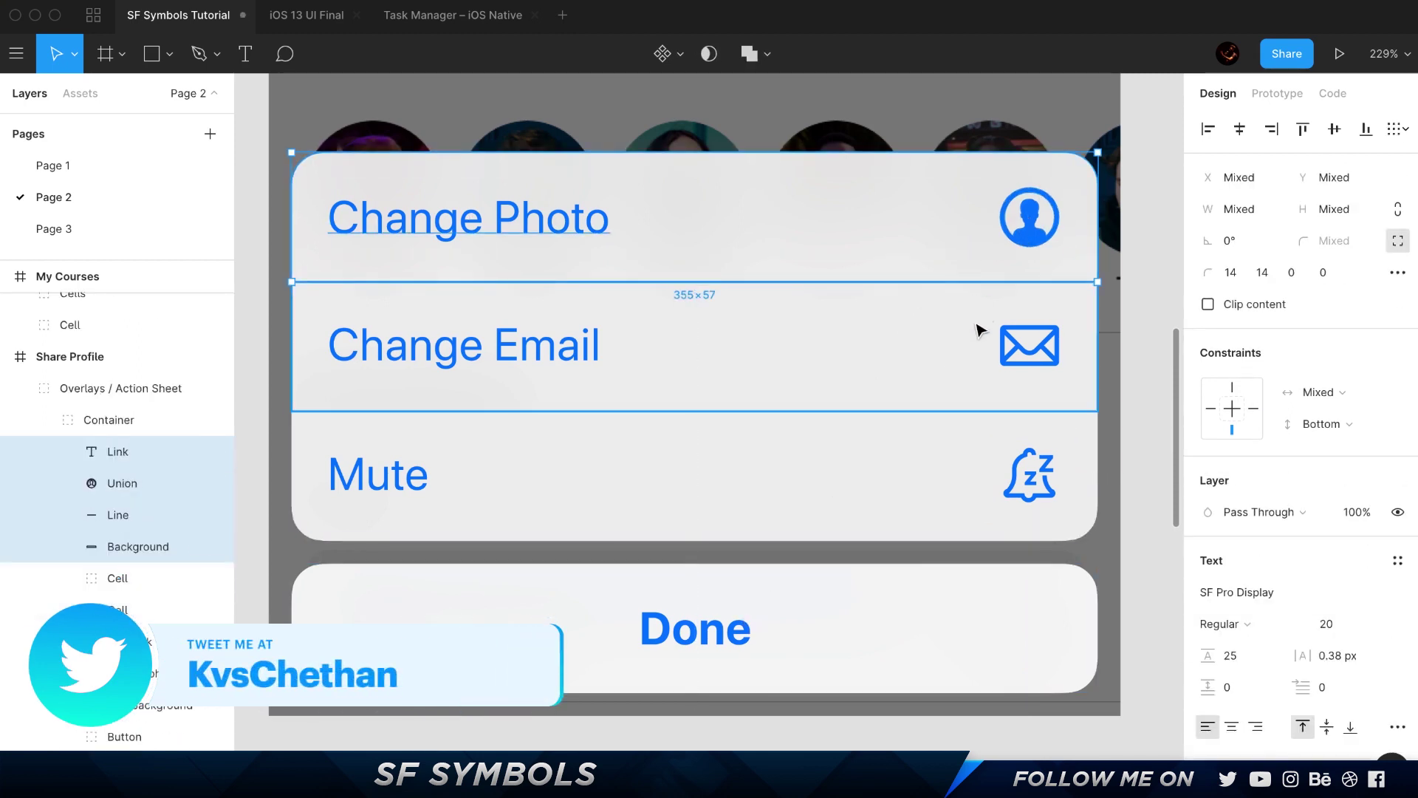
click(1043, 238)
key(Delete)
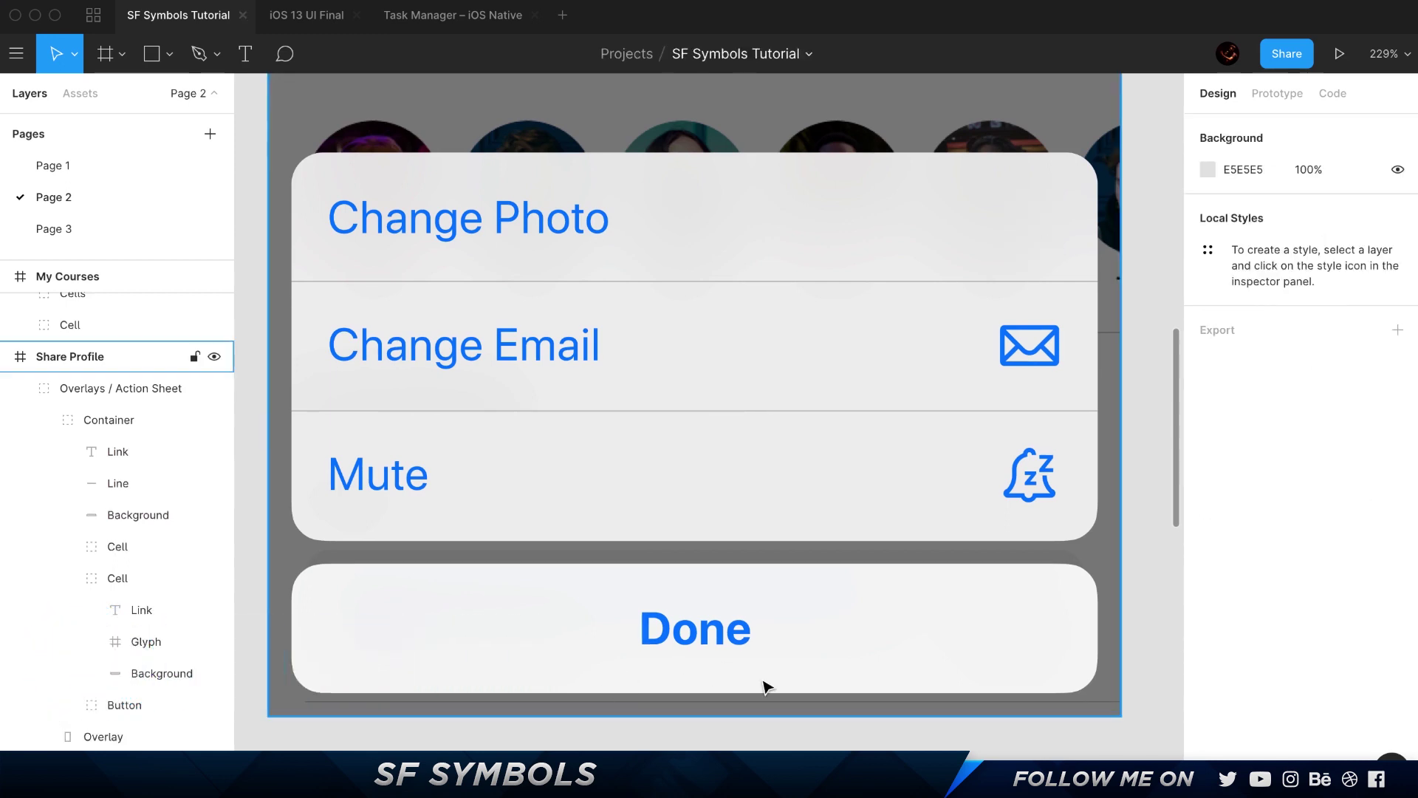
Switch to SF Symbols, search for "person" and copy the person.crop.circle symbol
key(super+Tab)
click(1151, 213)
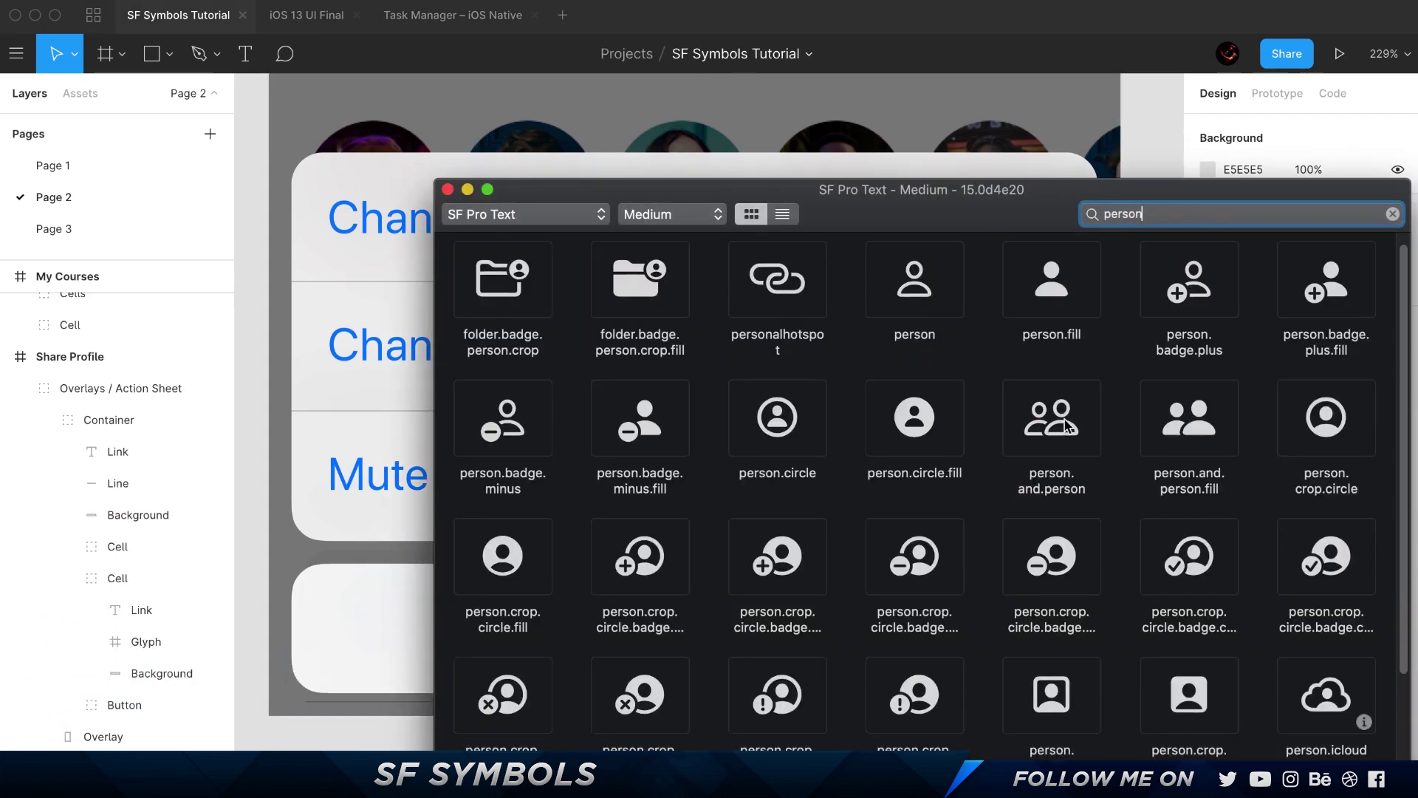
scroll(1037, 358, down, 3)
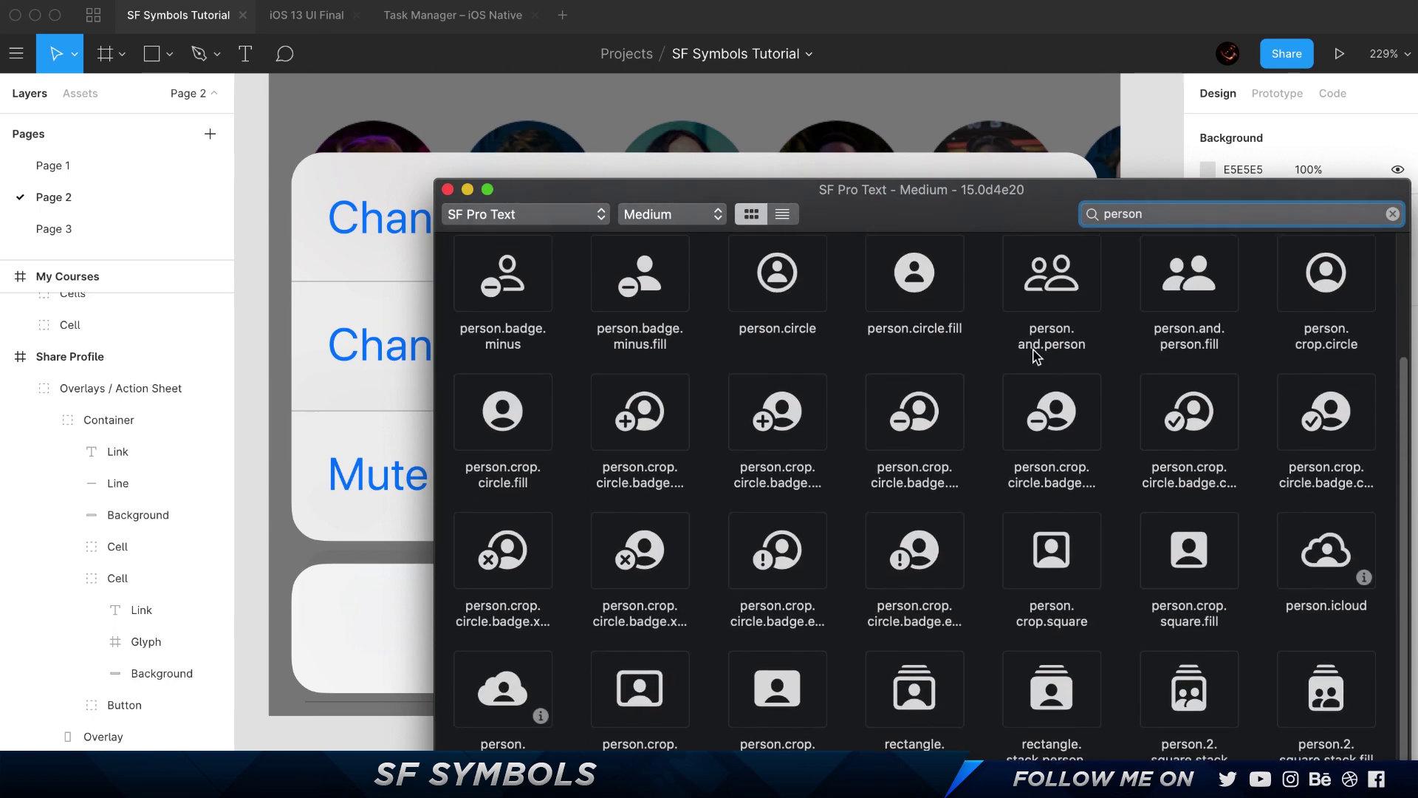
click(1330, 263)
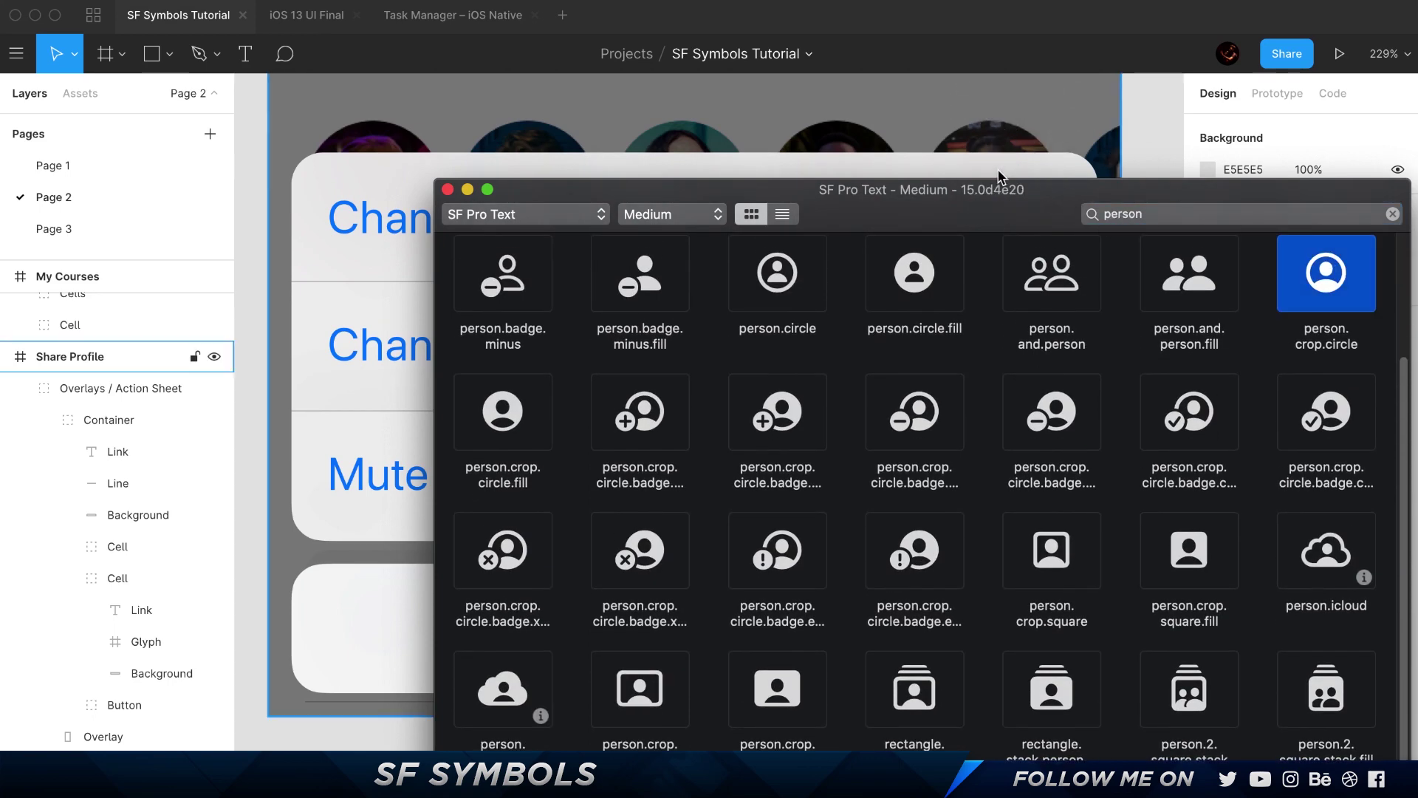
Paste the copied symbol into the Figma design and place it at the end of the Change Photo row
click(861, 155)
key(super+v)
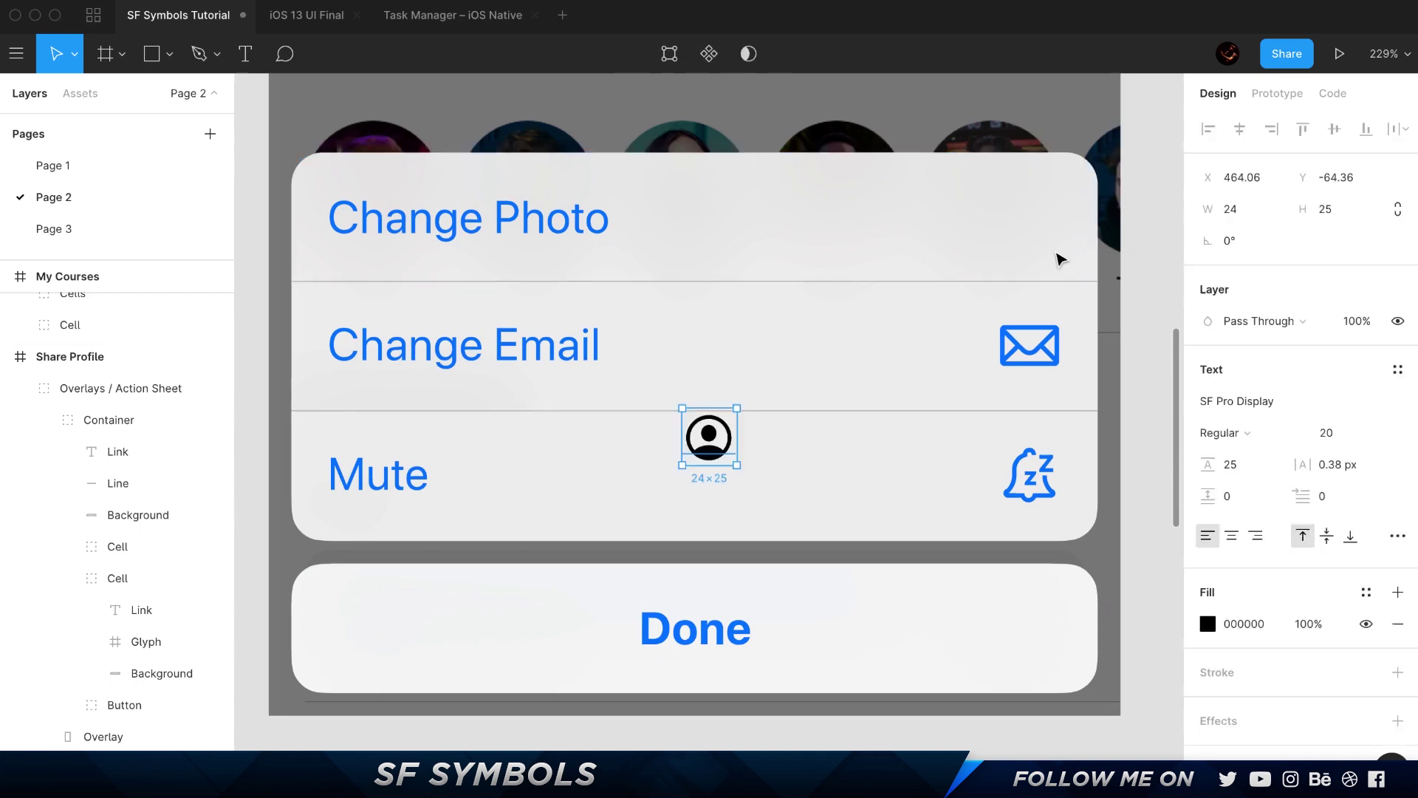
drag(964, 296, 1040, 233)
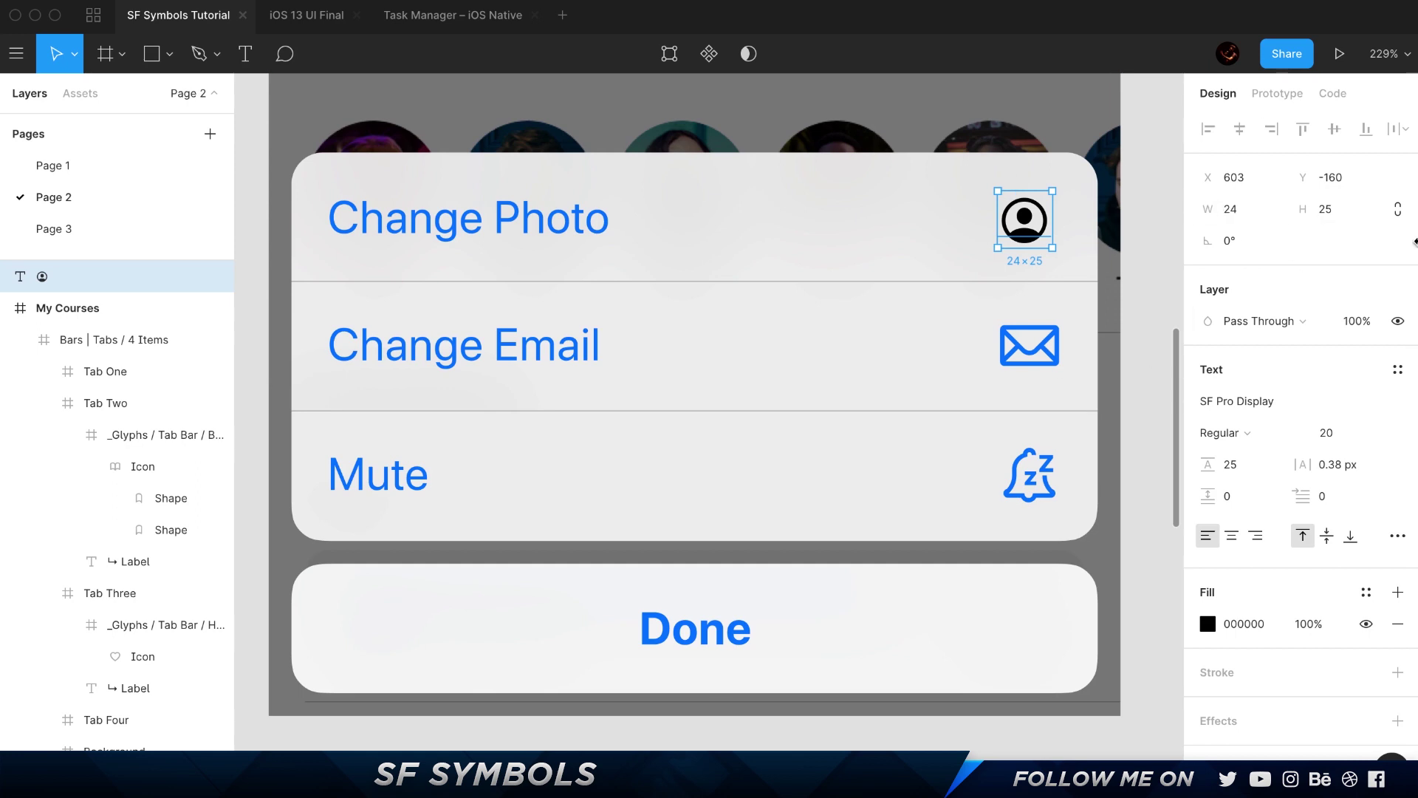
Sample a new fill colour from the design for the person symbol in the Change Photo row
click(1209, 624)
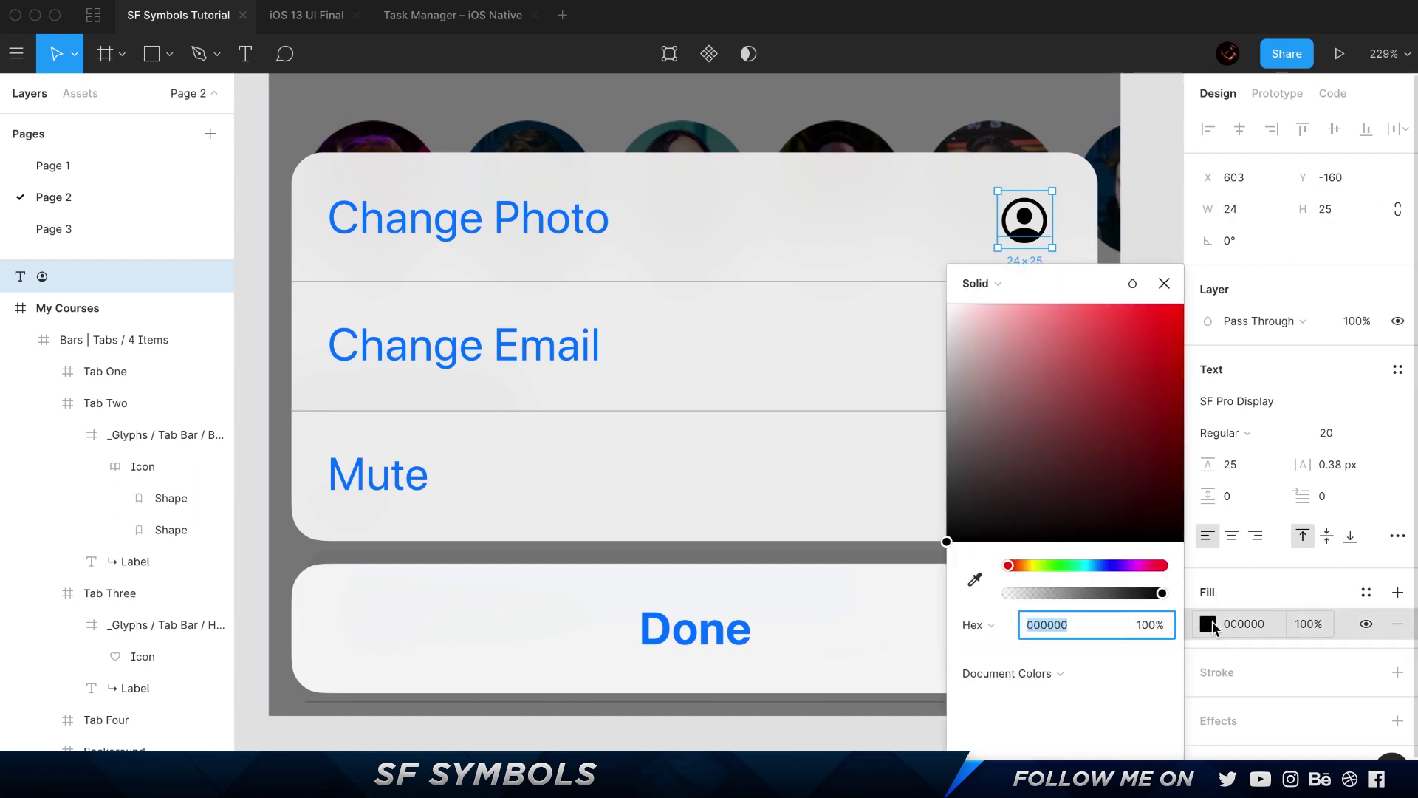
click(975, 580)
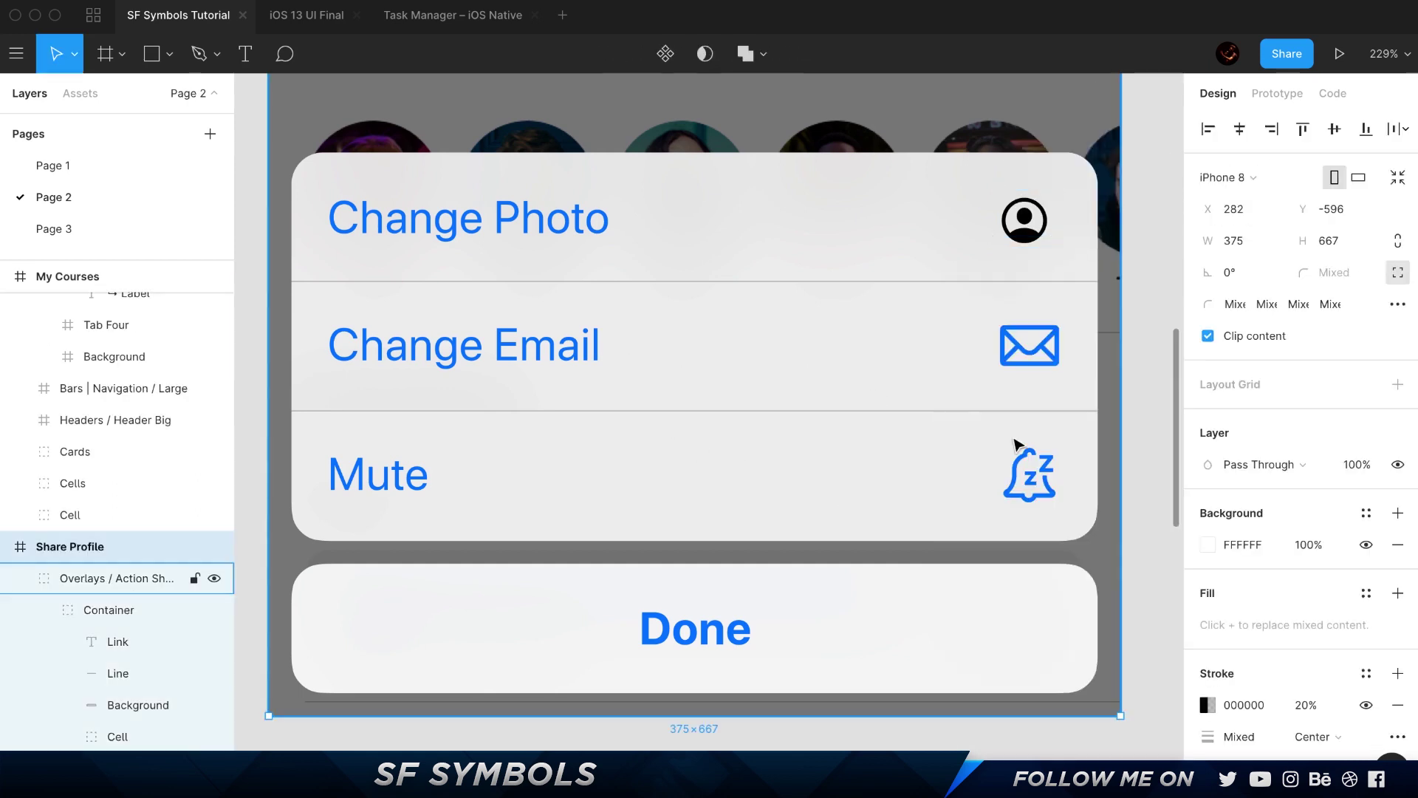